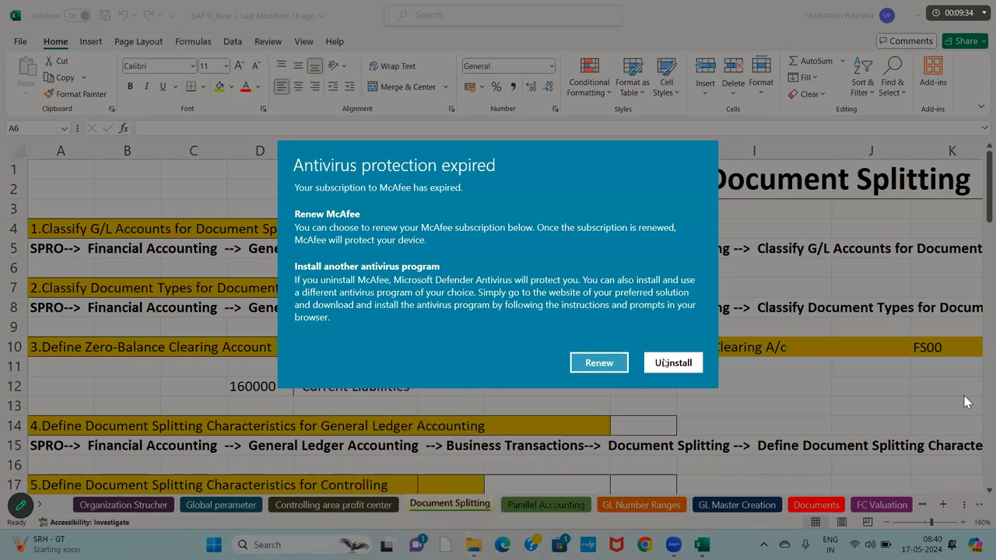
- Clear the expired antivirus notice by choosing its uninstall option, and close the resulting Programs and Features window
click(664, 363)
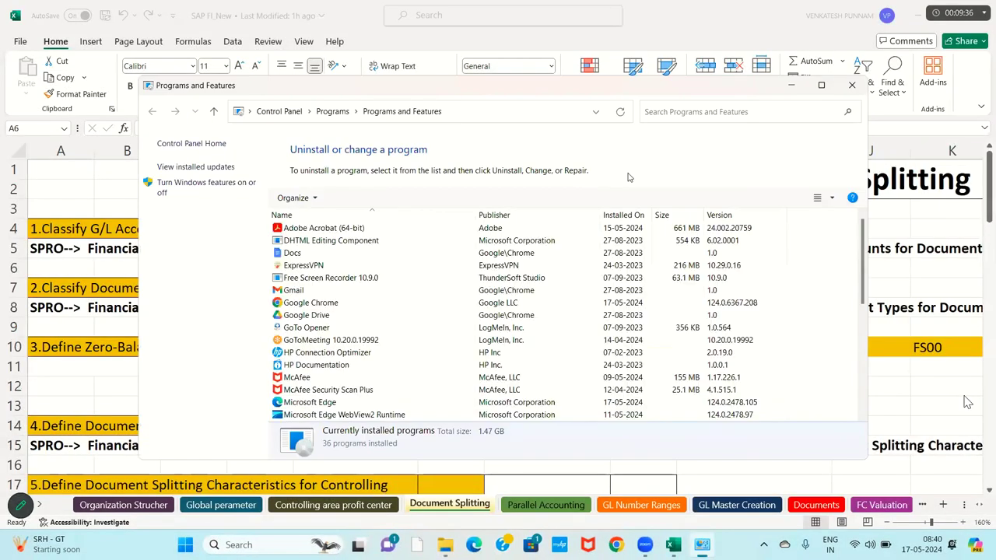
click(852, 85)
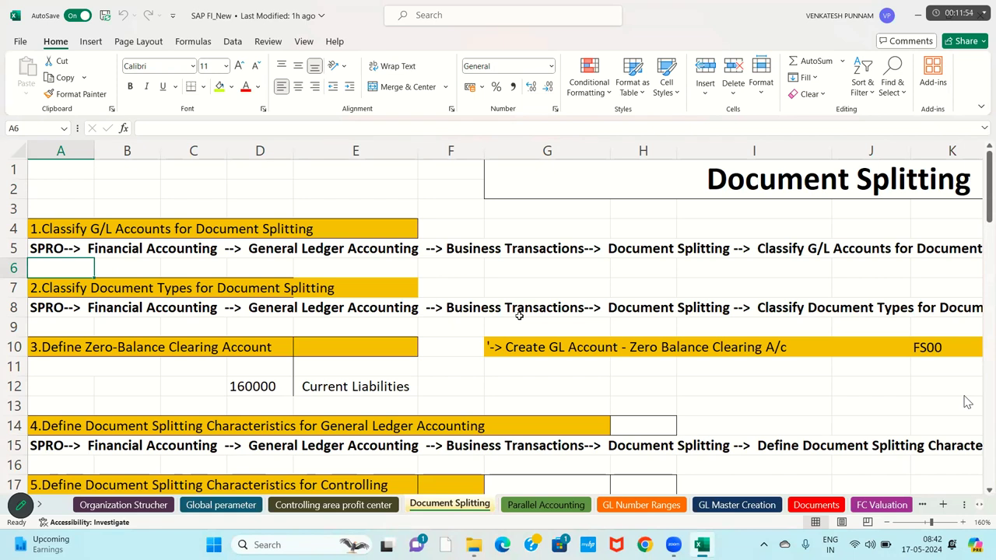
click(263, 110)
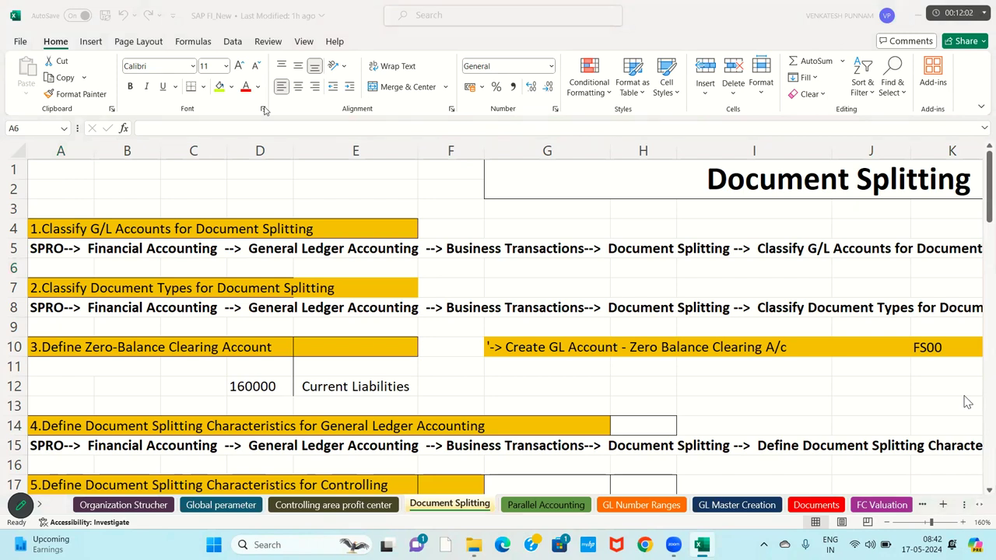
click(477, 268)
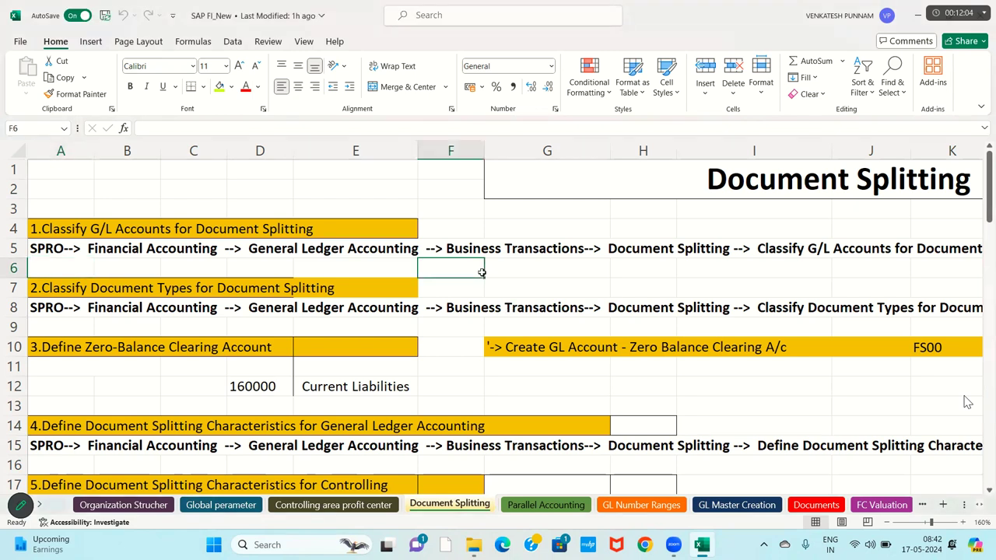
key(Left)
key(Left)
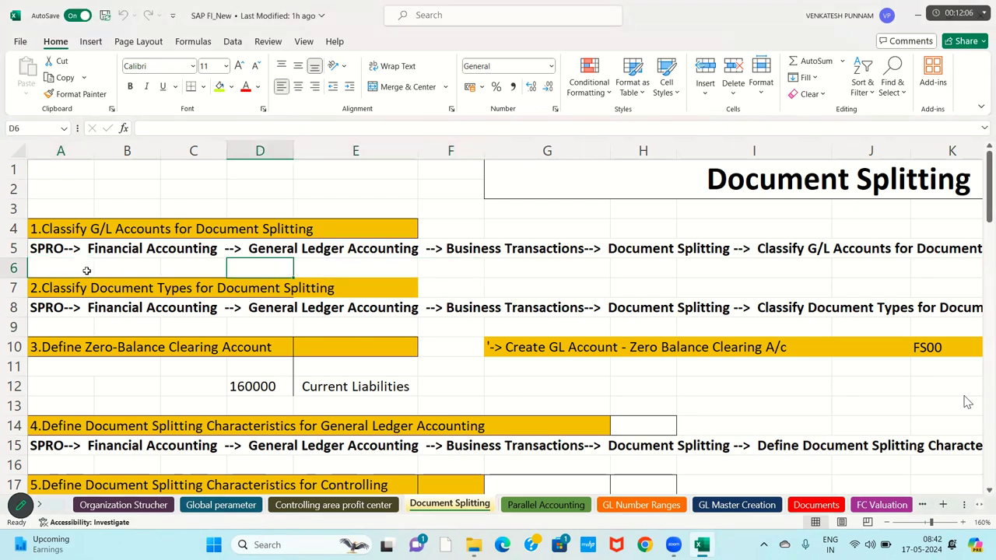
click(85, 272)
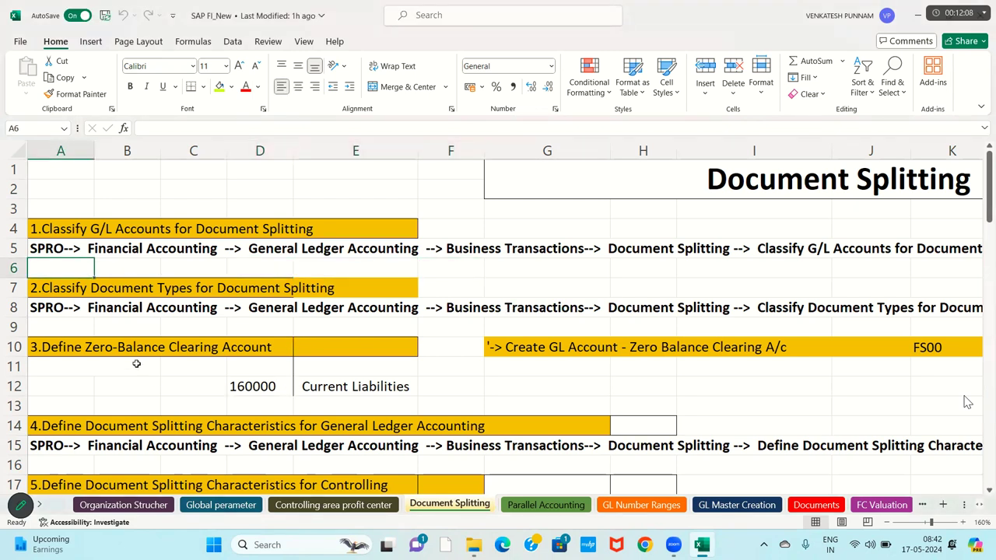
- Review the G/L account and document type classification entries on the Document Splitting sheet, and the title of the GL Number Ranges sheet
drag(49, 228, 288, 245)
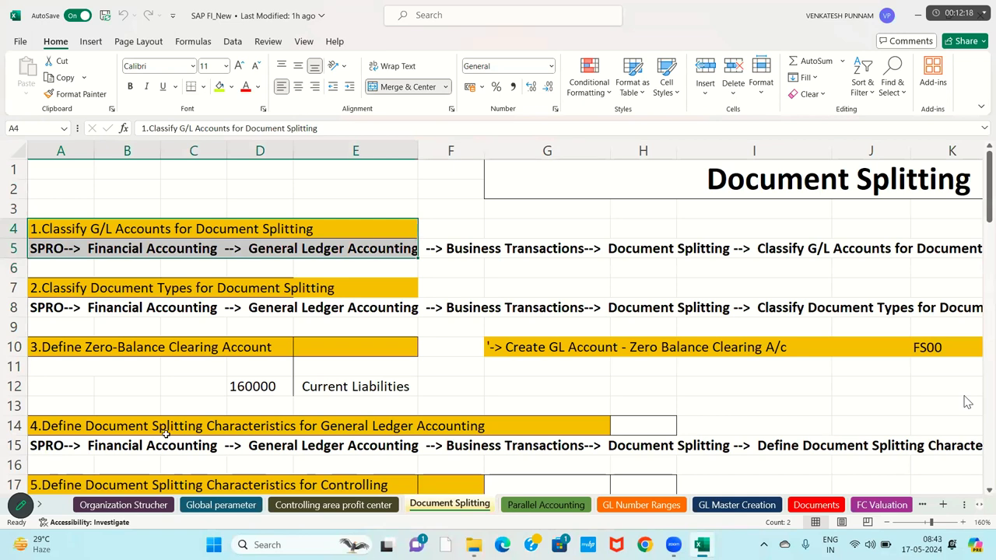
click(220, 290)
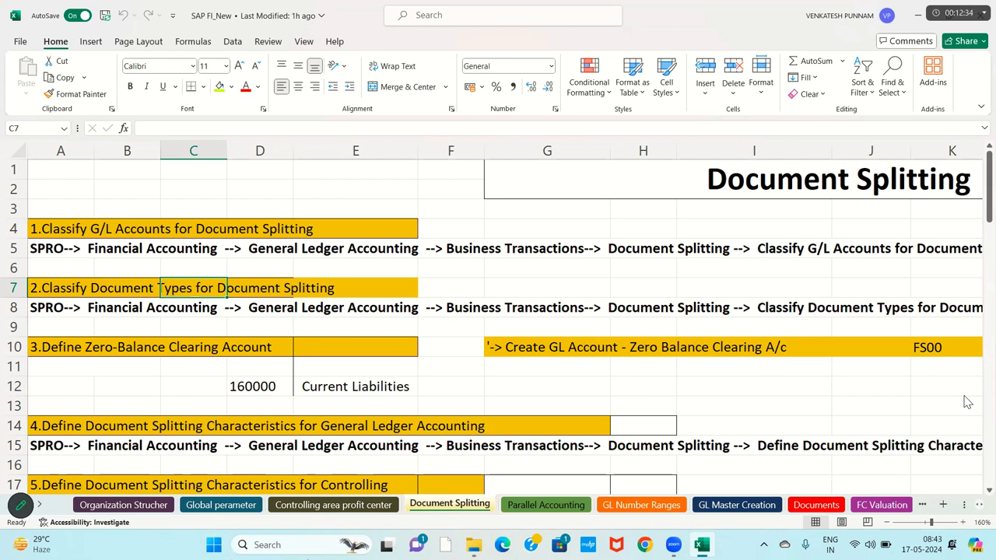
click(626, 507)
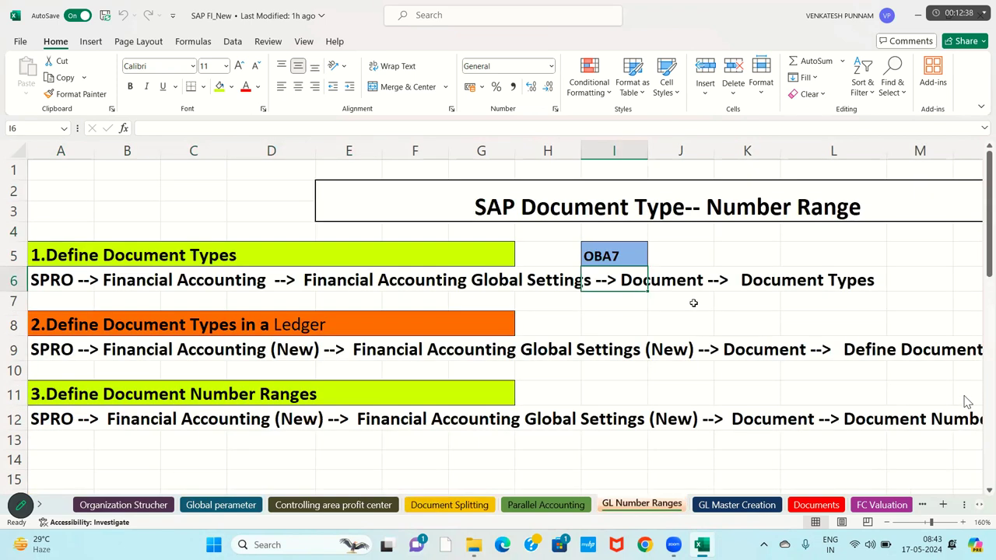
click(502, 206)
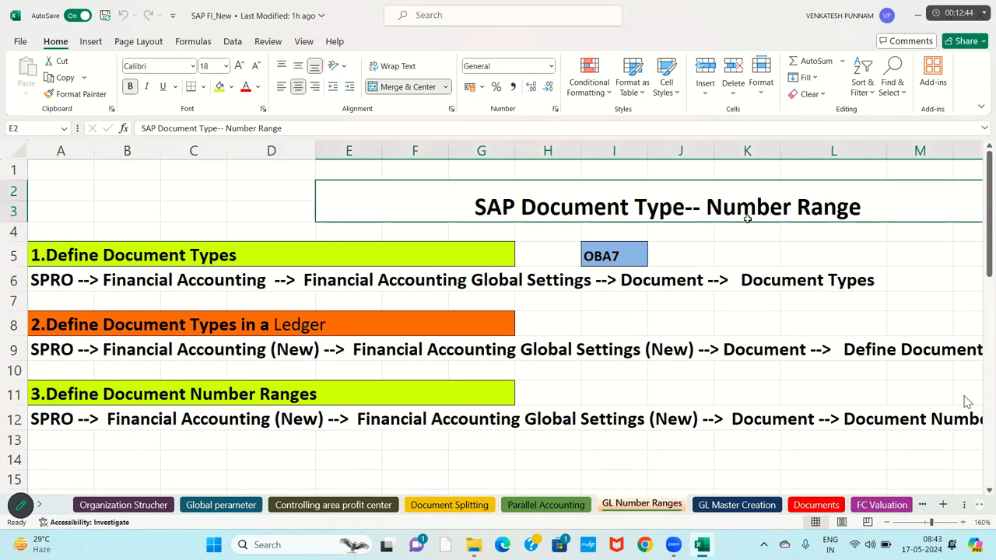
click(650, 215)
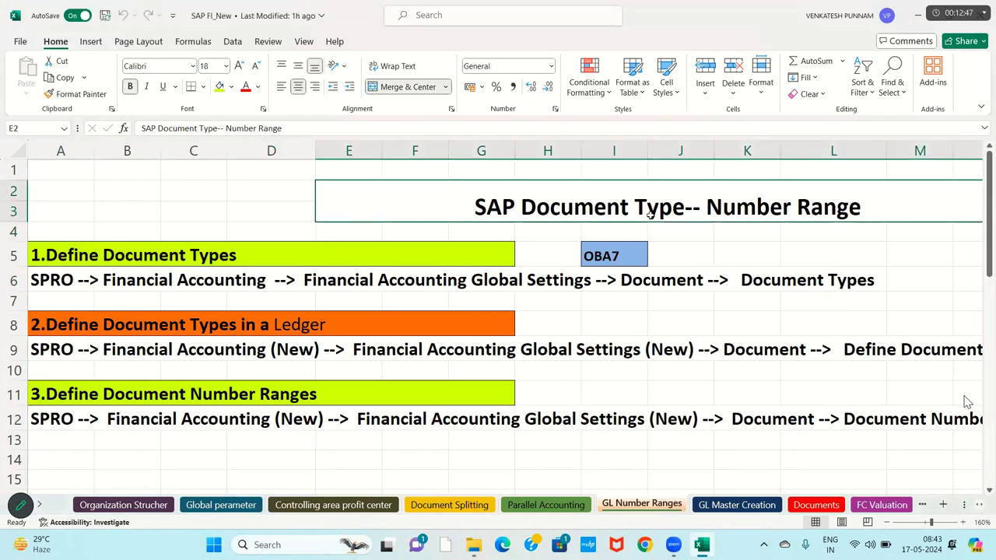
click(465, 504)
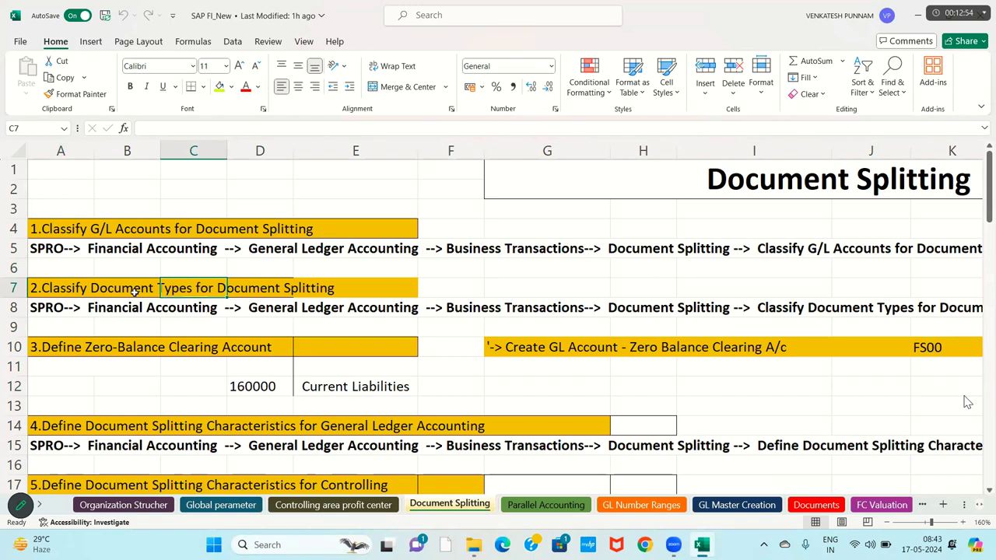
click(51, 290)
drag(132, 291, 378, 290)
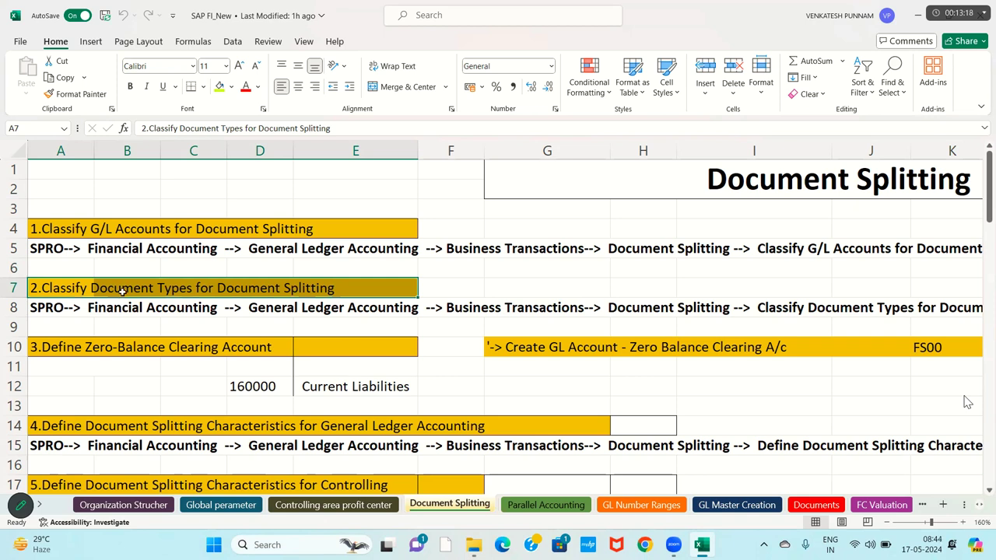
click(71, 289)
click(154, 291)
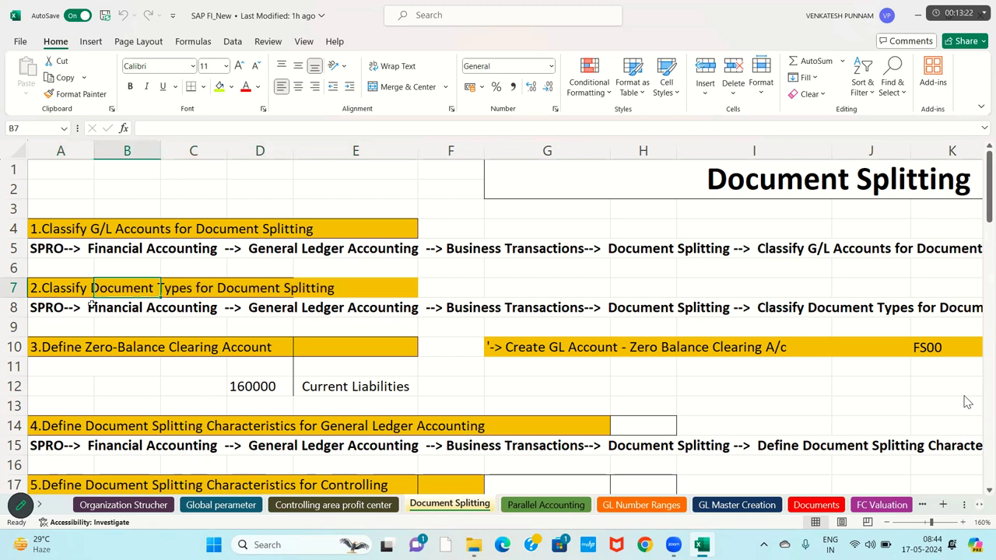
drag(51, 289, 416, 327)
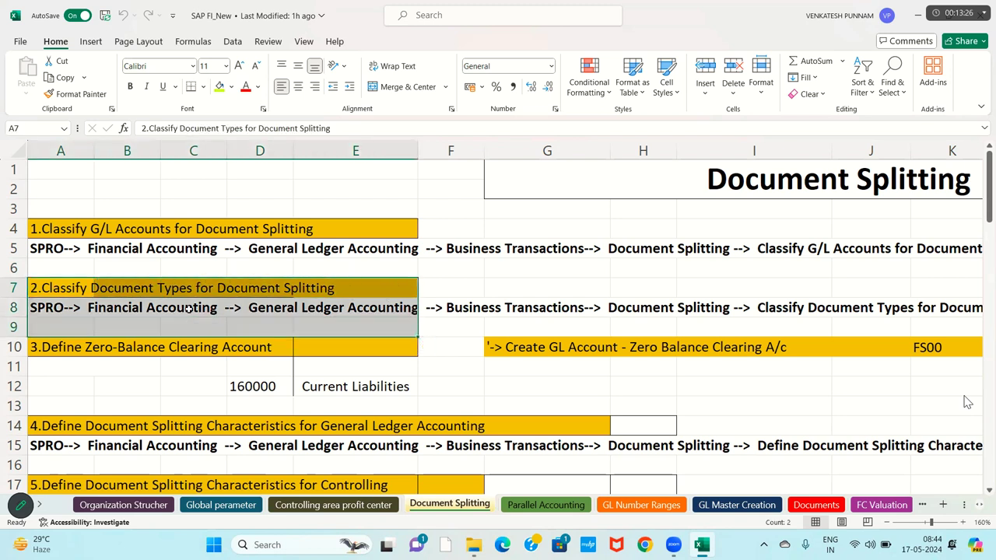
click(295, 291)
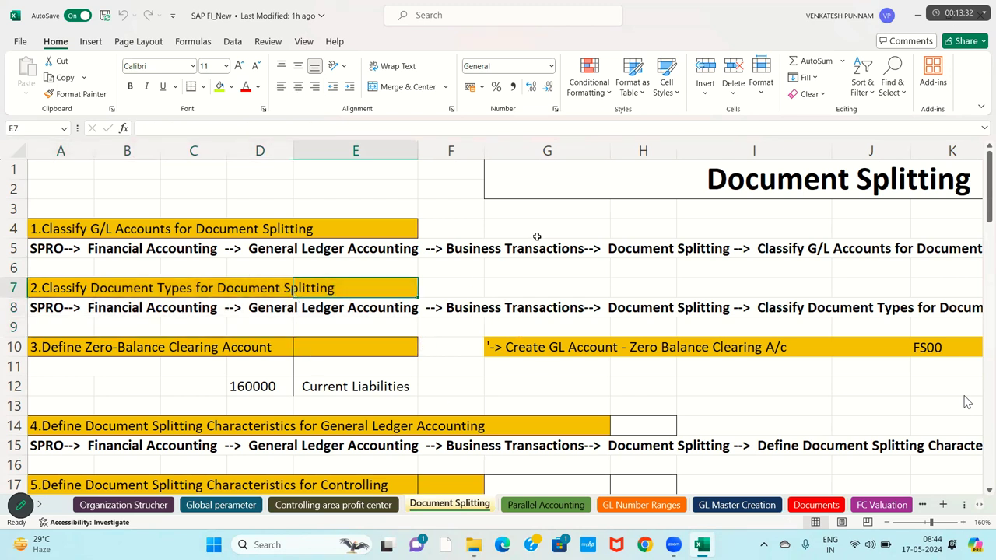
- Open Remote Desktop Connection, connect to the preset computer with the account password, and accept the unverified certificate
key(super+r)
key(Return)
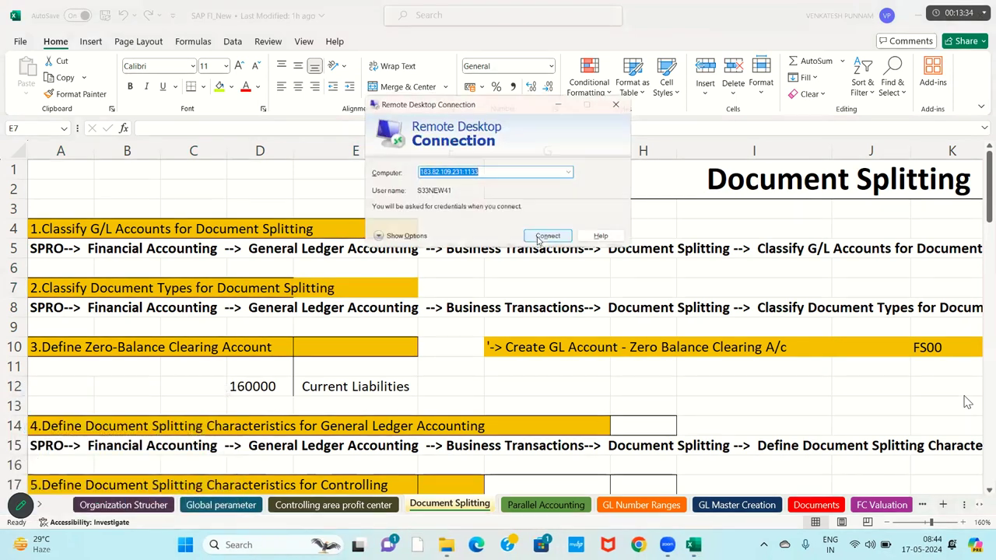
click(539, 240)
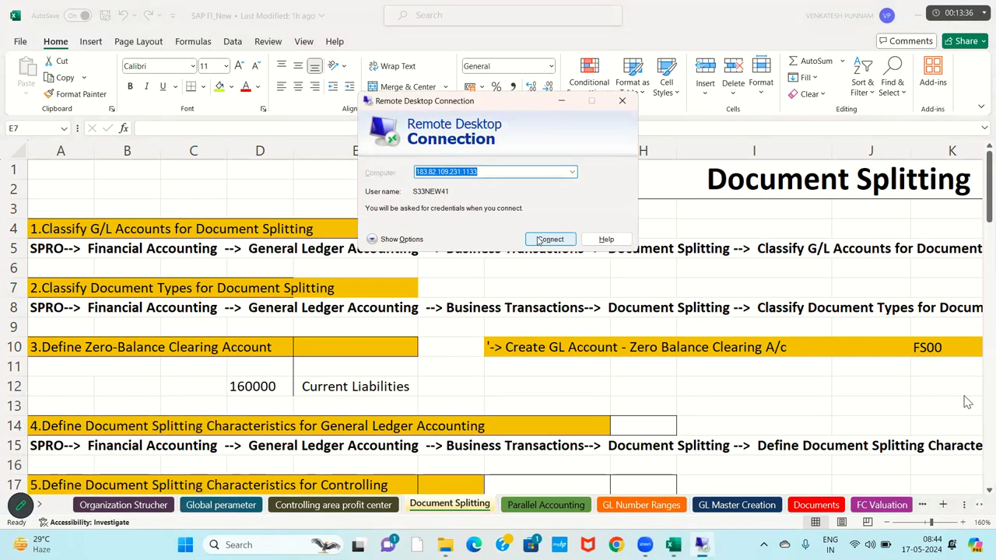
text(•••••)
key(Return)
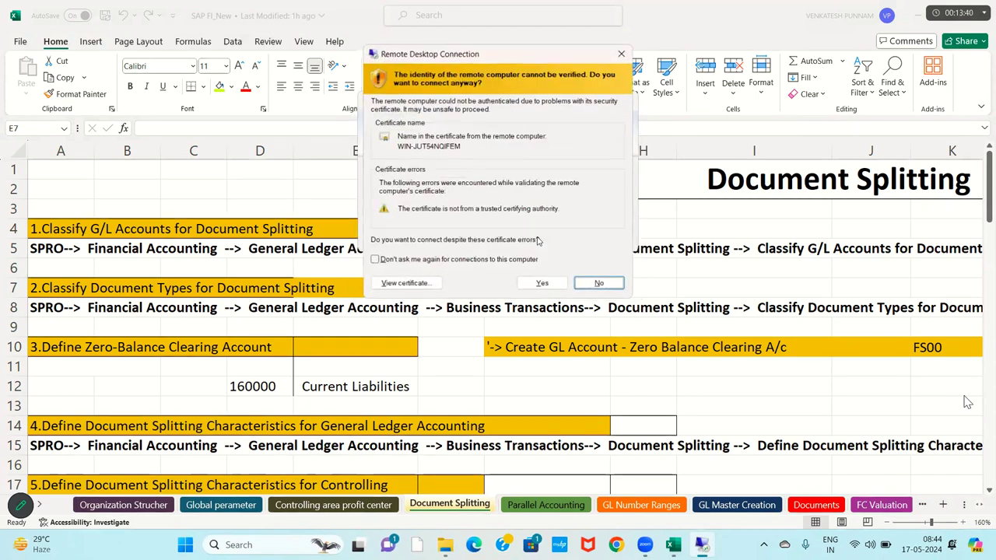
key(Left)
key(Return)
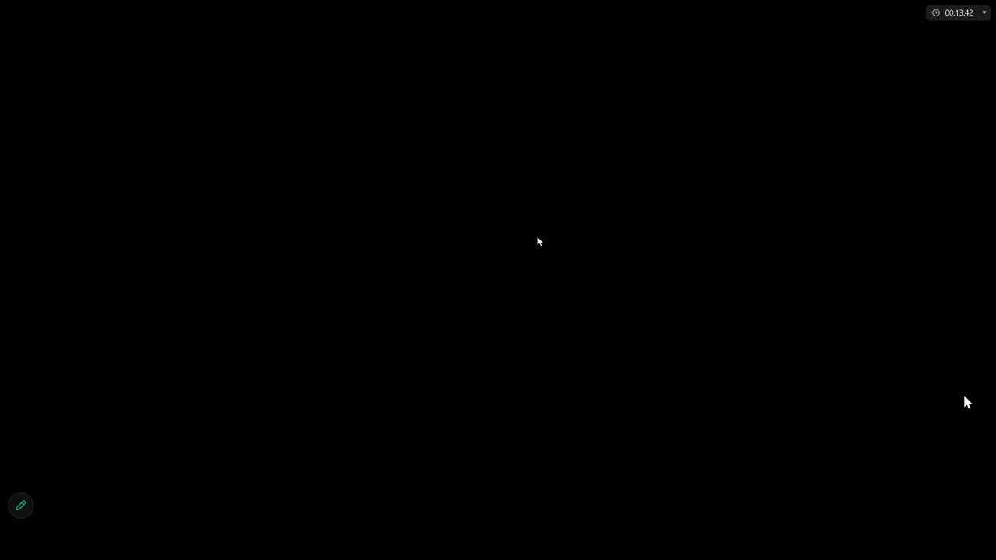
- Launch SAP Logon on the remote desktop and open the S4HANA system's logon screen
click(24, 296)
double_click(23, 296)
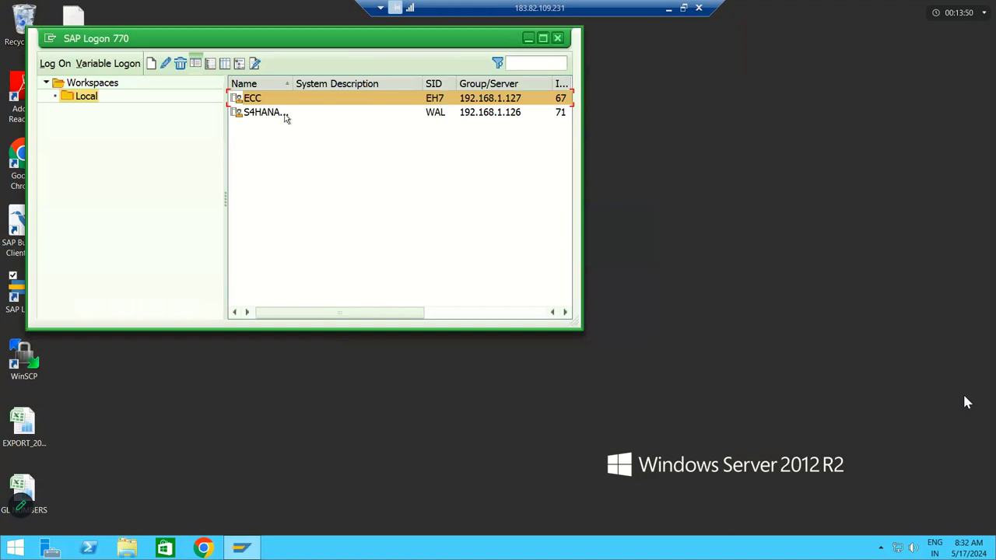
click(274, 112)
double_click(274, 113)
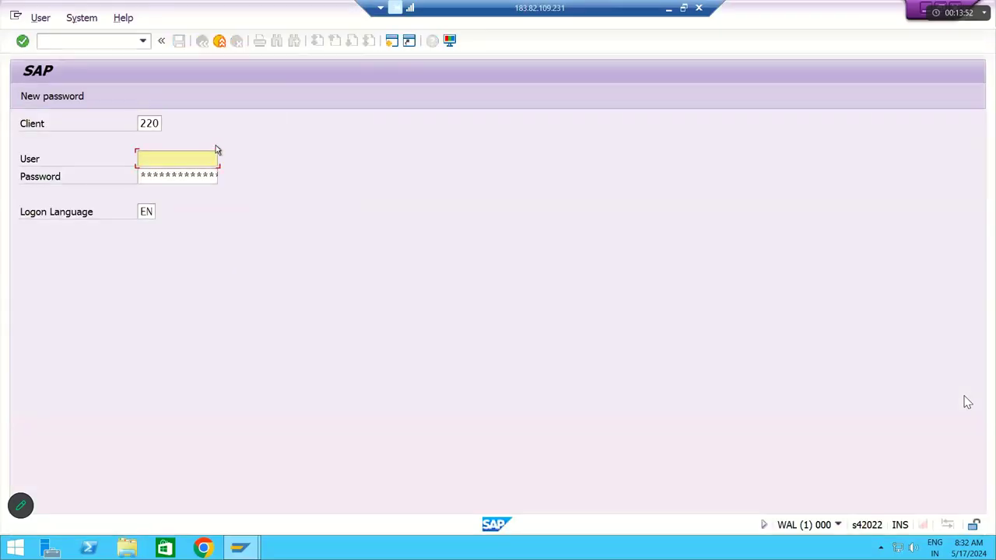
- Log on to client 220 by entering the user name and the account password
text(k)
click(197, 171)
key(Tab)
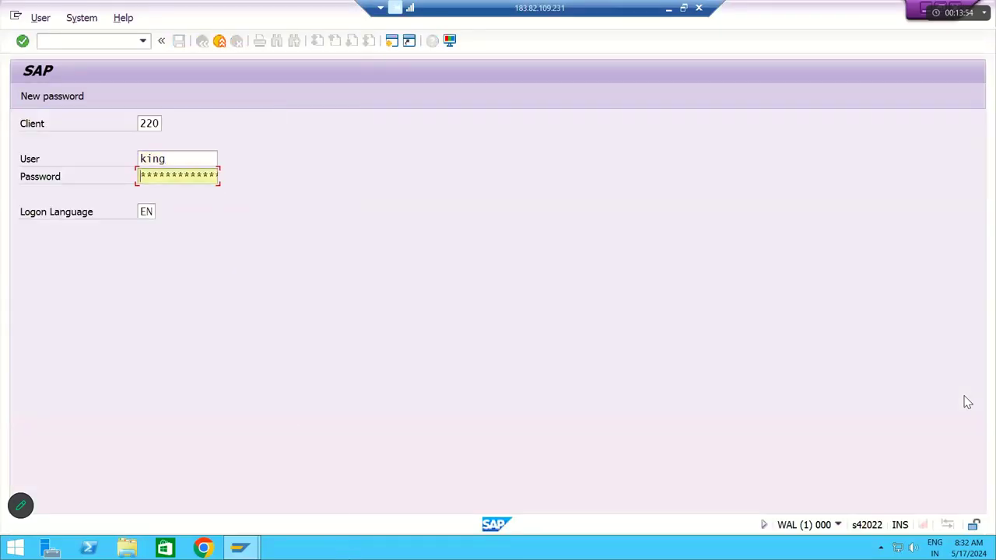
text(**********)
key(Return)
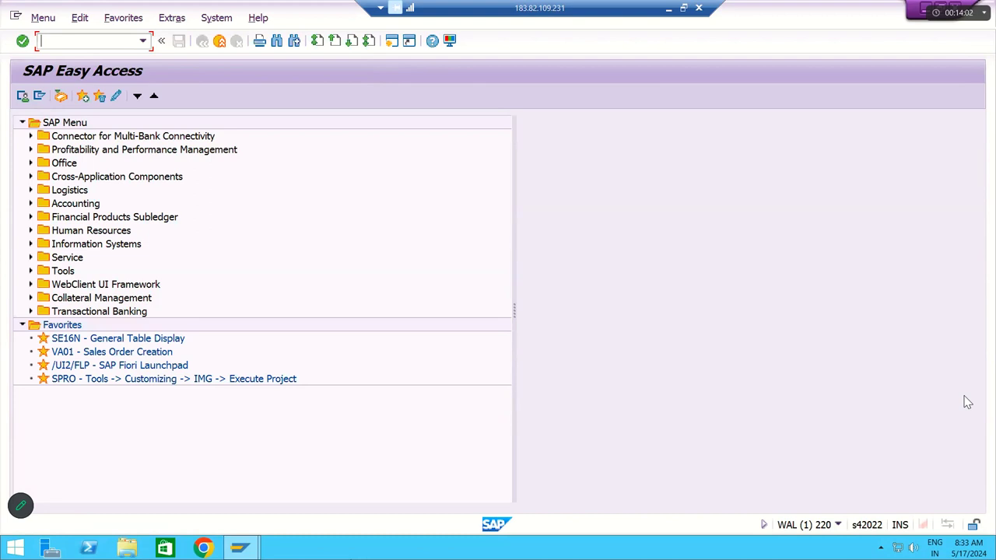
- Run transaction SPRO and display the SAP Customizing Implementation Guide
text(SPRO)
key(Return)
click(91, 98)
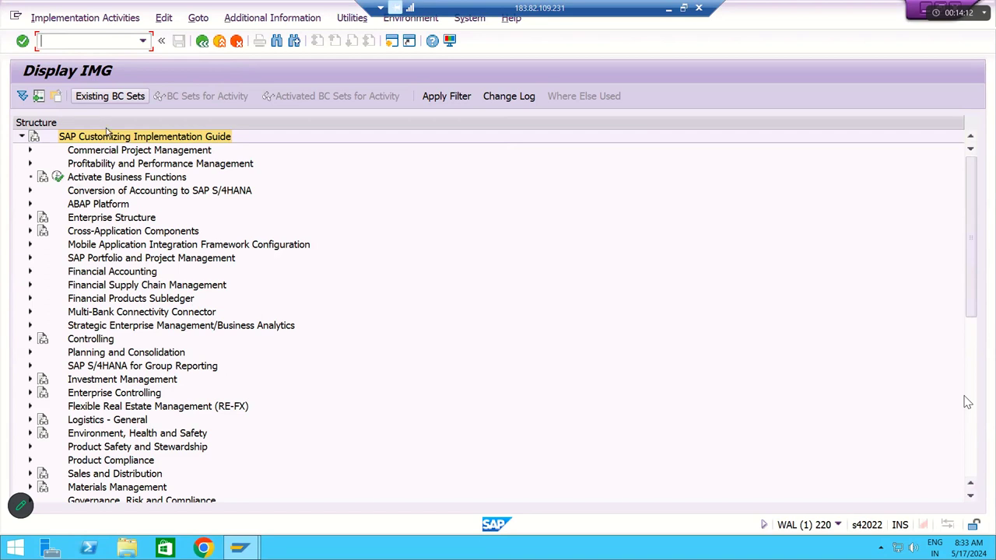
- Expand Financial Accounting in the implementation guide and General Ledger Accounting beneath it
click(142, 190)
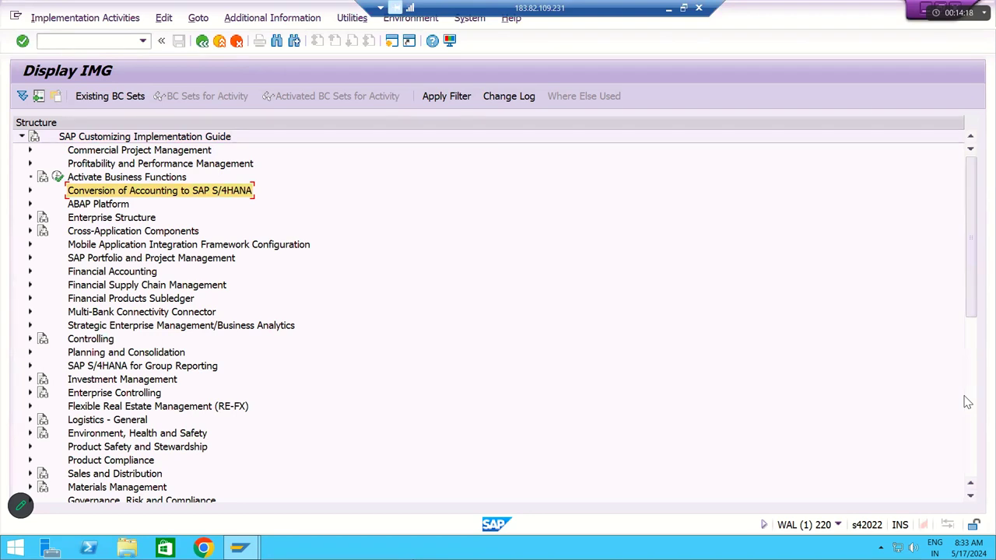
key(Down)
key(Down)
key(Down)
key(Down)
key(Down)
key(Down)
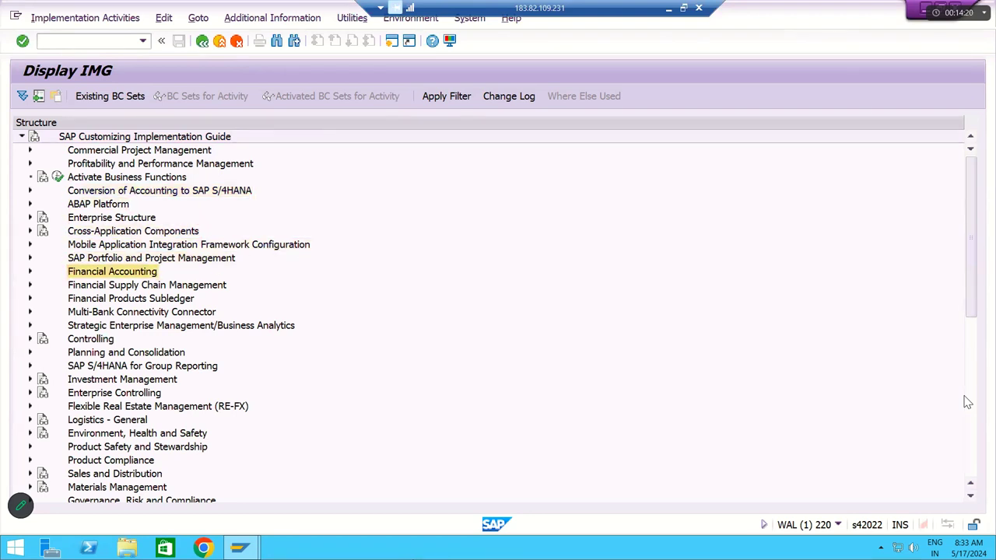
key(Right)
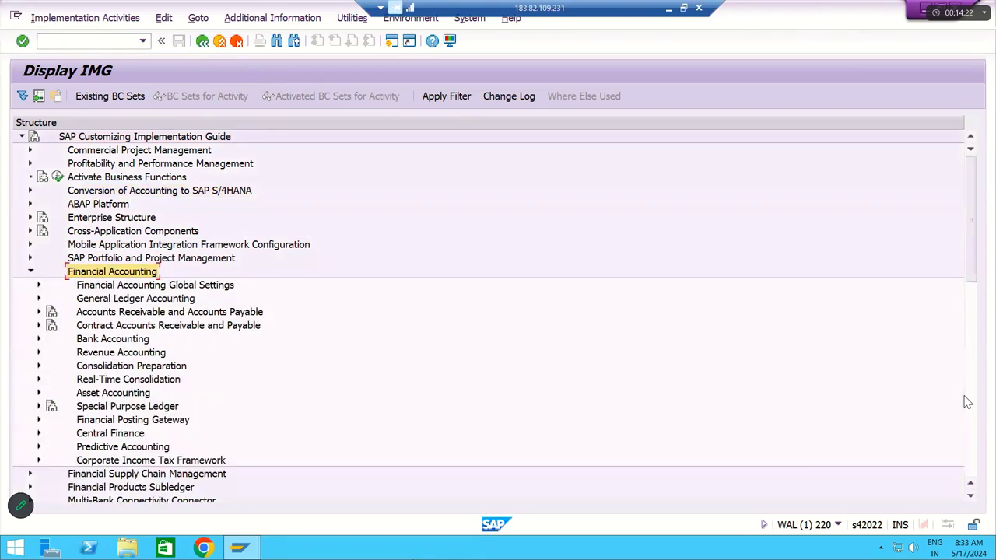
key(Down)
key(Down)
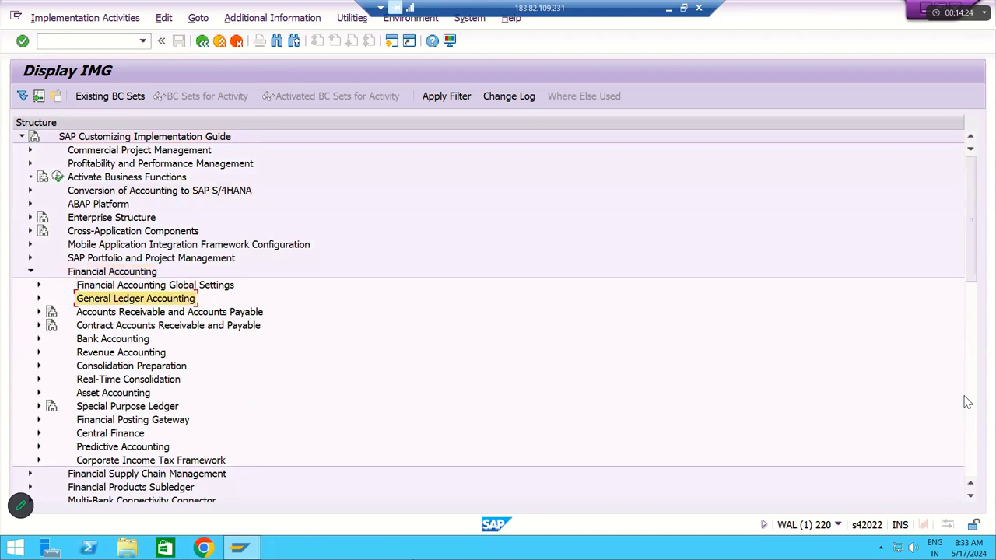
key(Right)
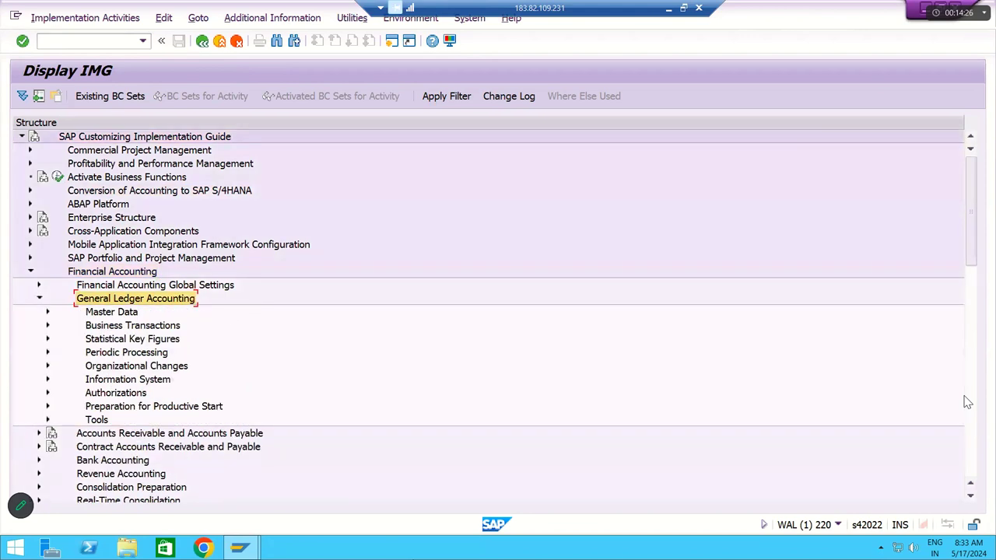
- Expand Business Transactions under General Ledger Accounting, and the Document Splitting node within it
key(Down)
key(Down)
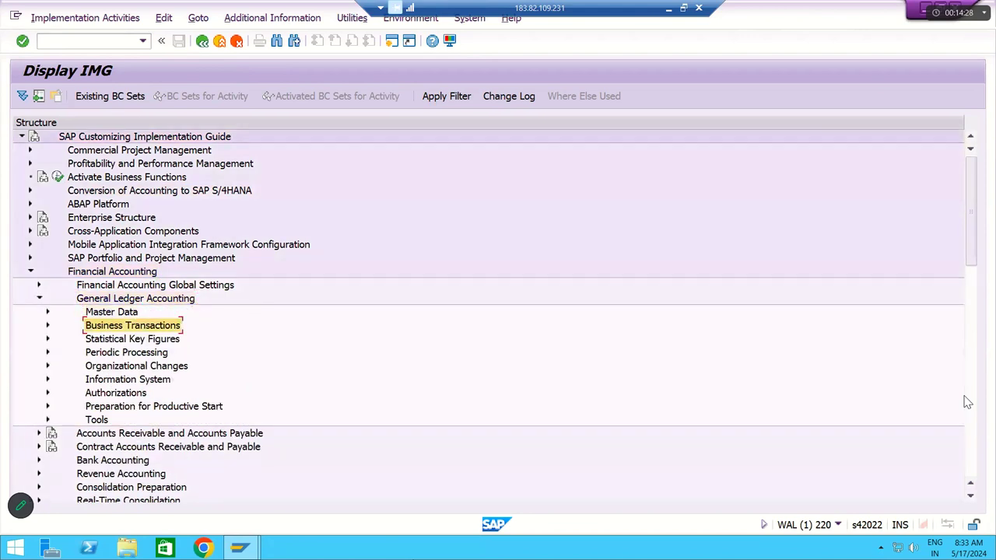
key(Right)
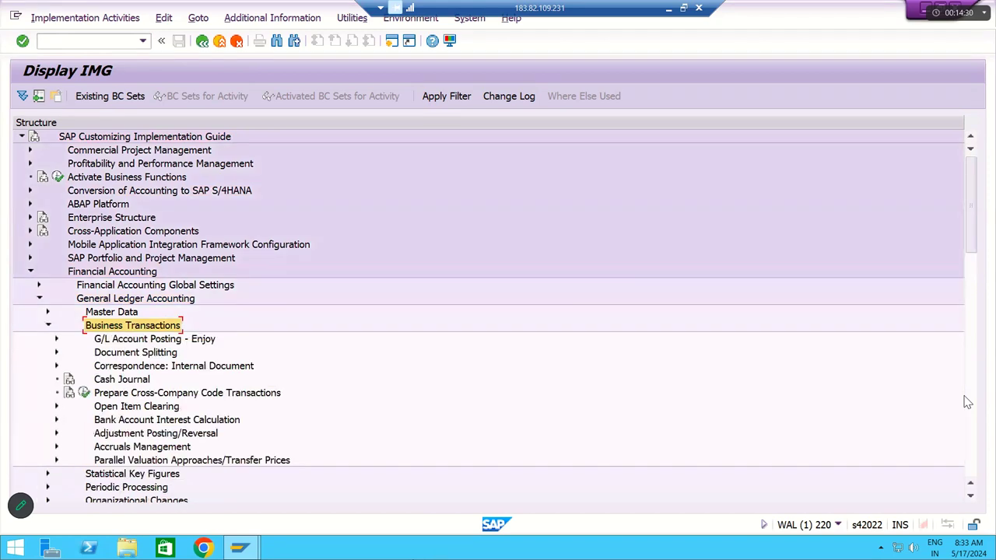
key(Down)
key(Down)
key(Right)
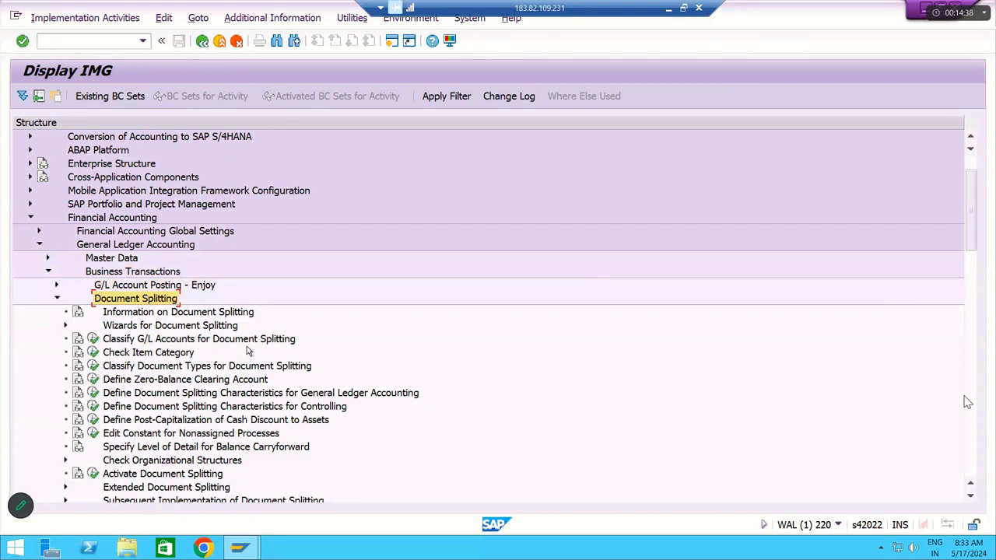
- Execute the Classify Document Types for Document Splitting activity under Document Splitting
key(Down)
key(Down)
key(Down)
key(Down)
key(Down)
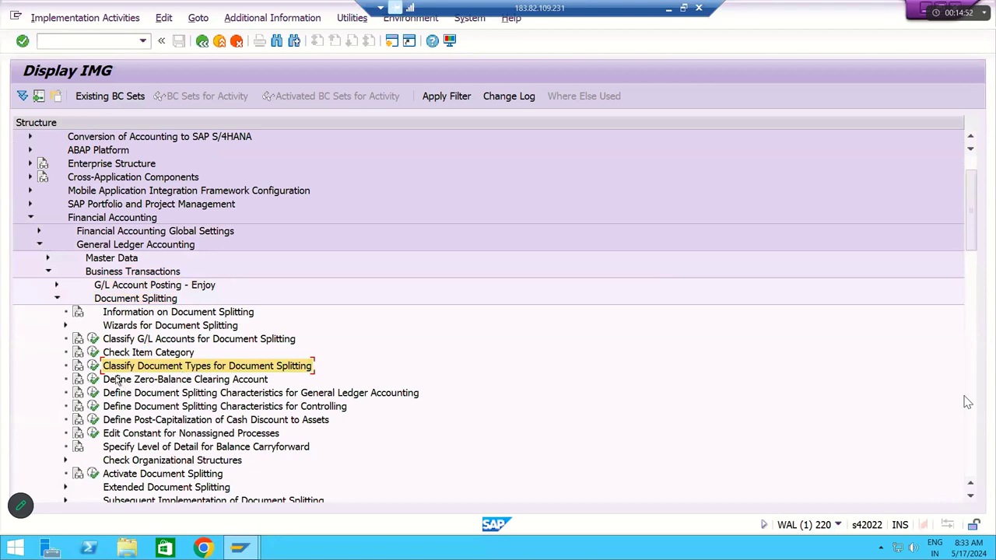
click(93, 366)
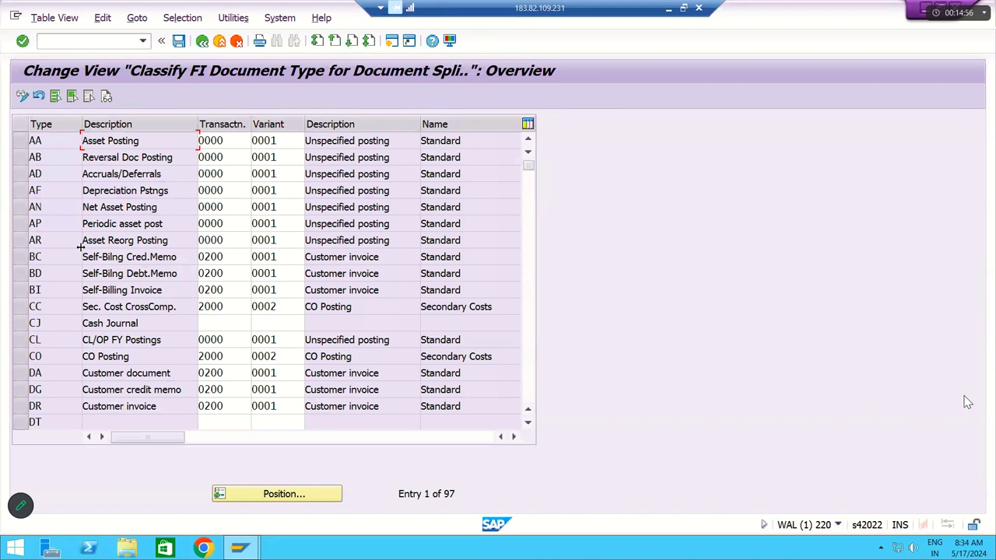
- Find document type DR, Customer invoice, in the classification table and mark its row
scroll(109, 288, down, 7)
scroll(119, 297, up, 1)
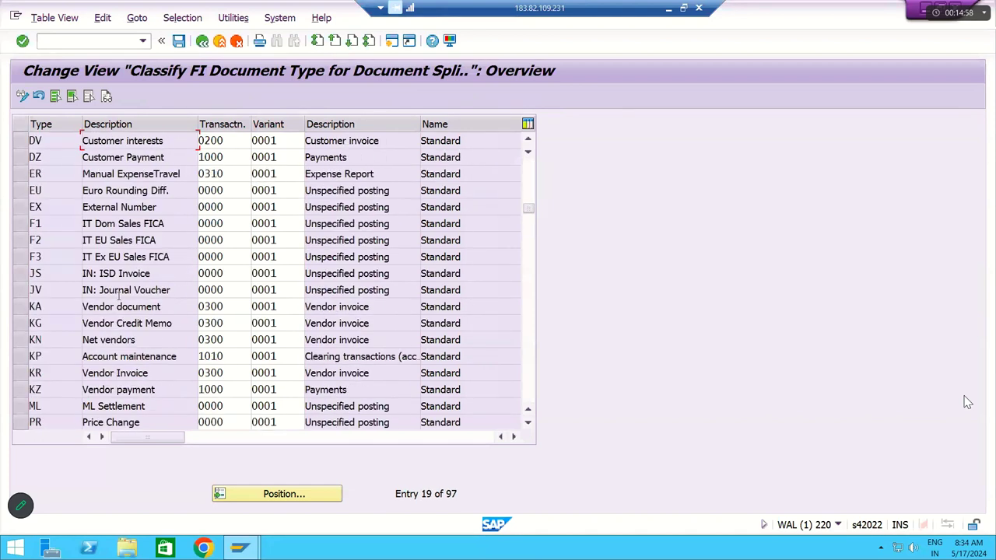
scroll(119, 296, up, 1)
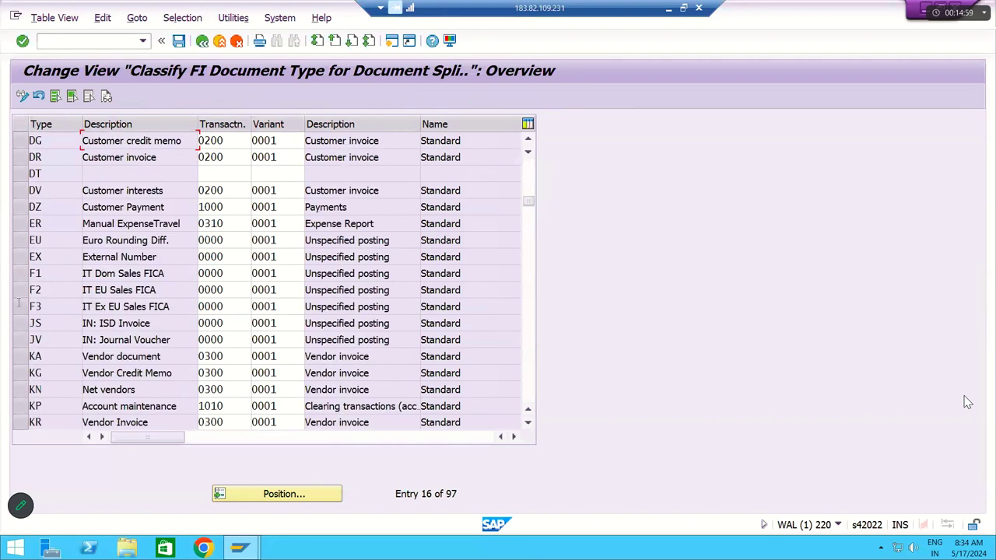
scroll(27, 221, up, 1)
click(20, 207)
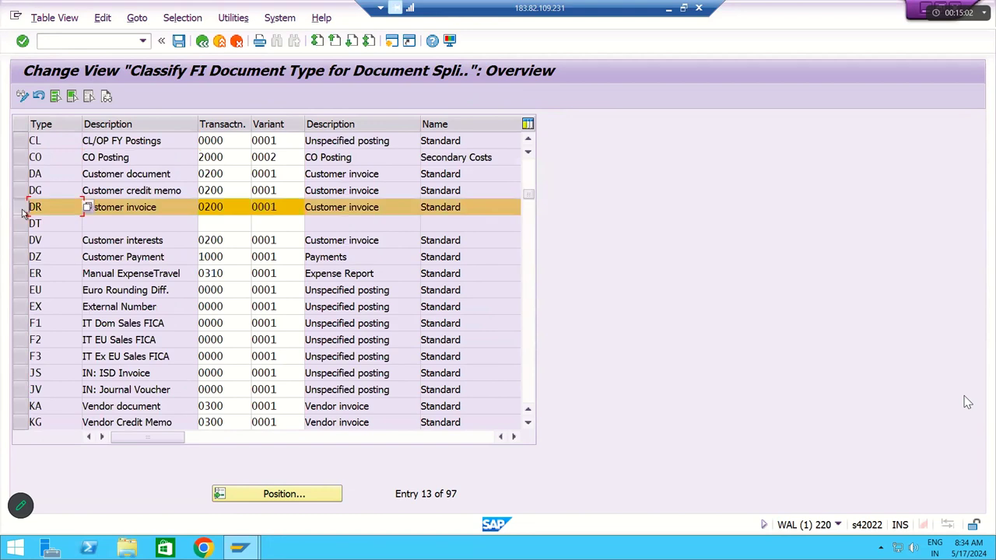
- Mark the KR Vendor Invoice, KZ Vendor payment and DZ Customer Payment rows as well
scroll(24, 393, down, 1)
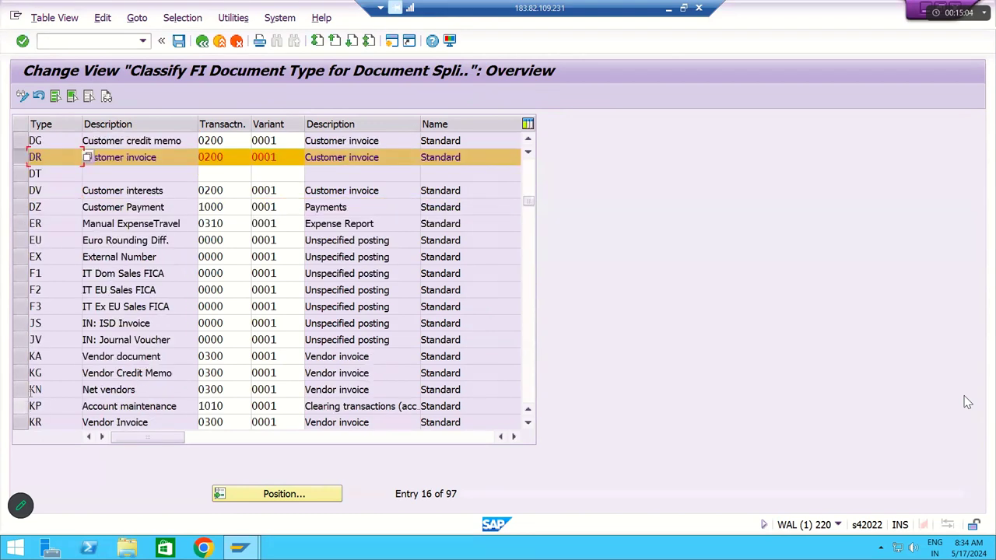
click(24, 424)
scroll(144, 396, down, 1)
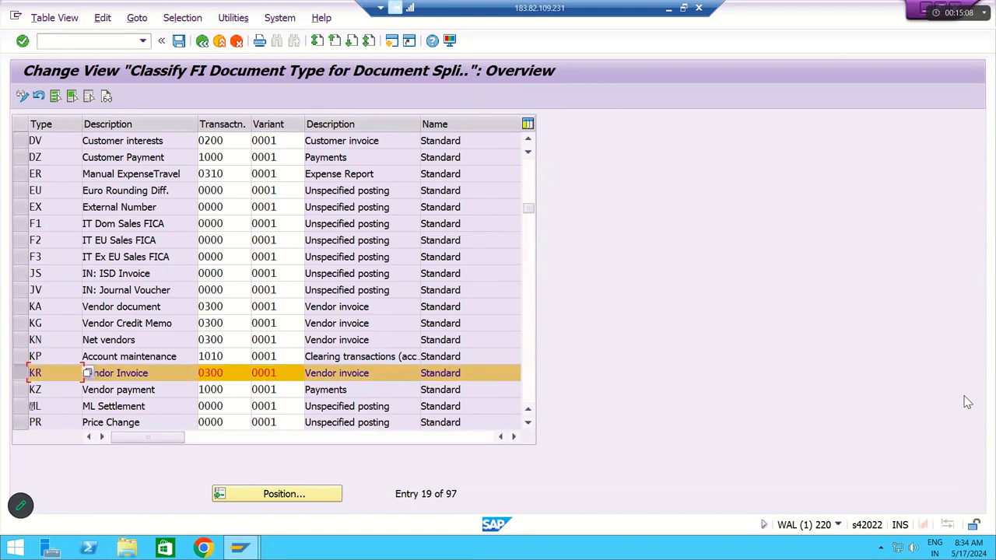
click(19, 389)
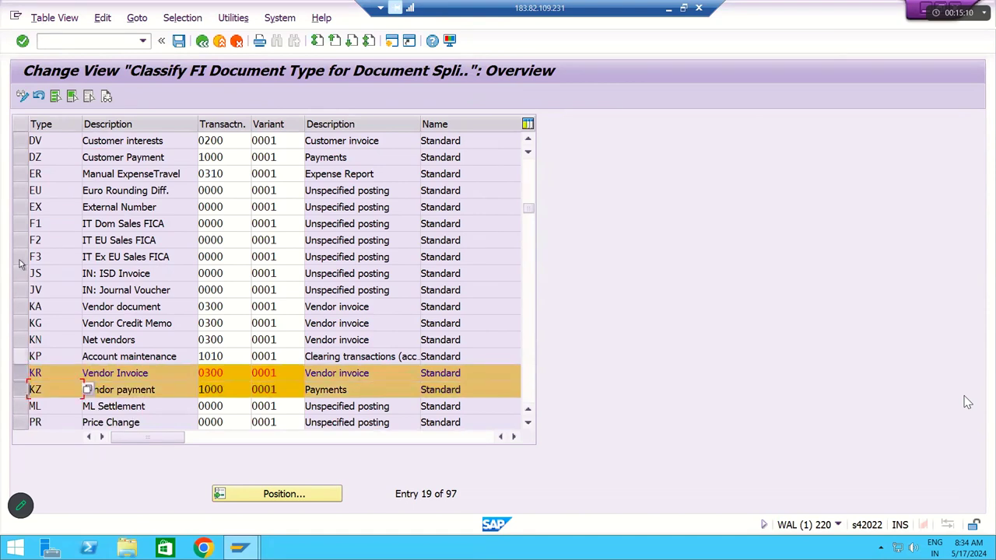
click(22, 158)
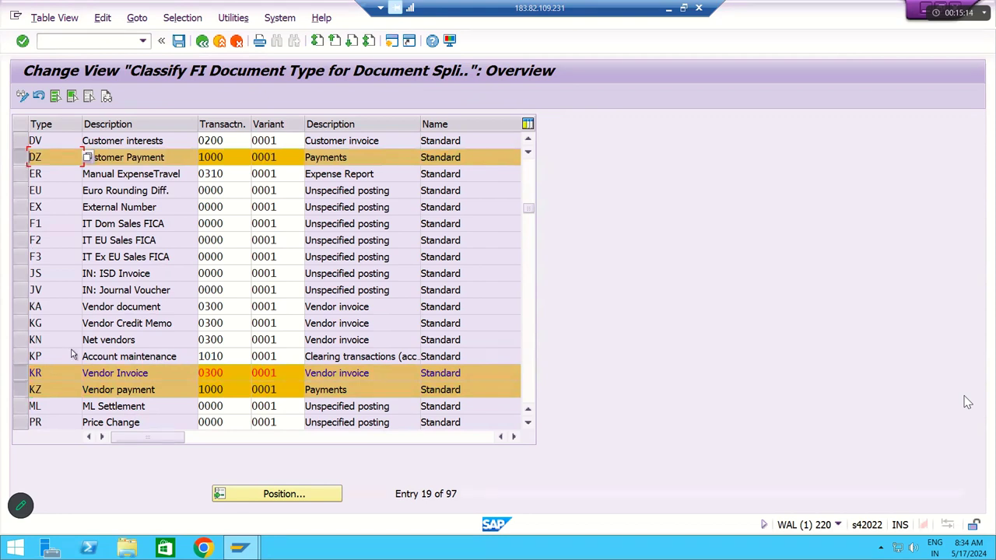
- Look through the marked customer and vendor document types and mark the SA G/L Account document row
scroll(73, 352, down, 3)
scroll(72, 350, down, 1)
scroll(72, 351, up, 8)
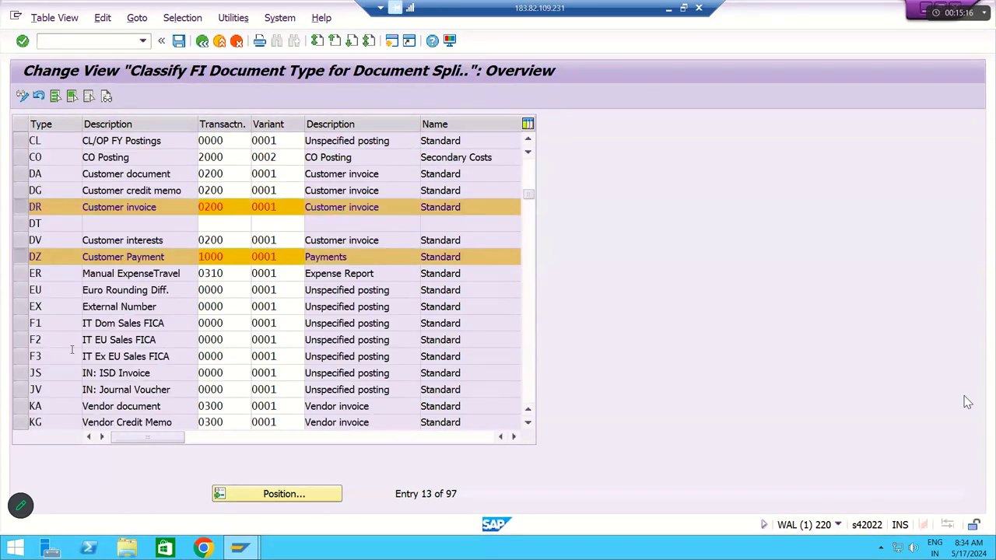
scroll(71, 351, up, 1)
scroll(72, 350, down, 11)
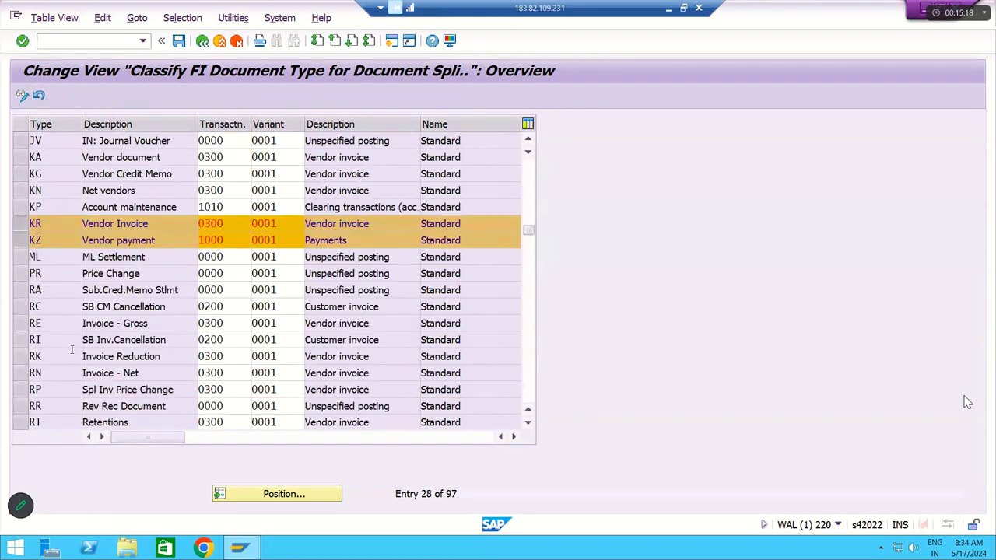
scroll(71, 350, down, 3)
scroll(24, 342, up, 1)
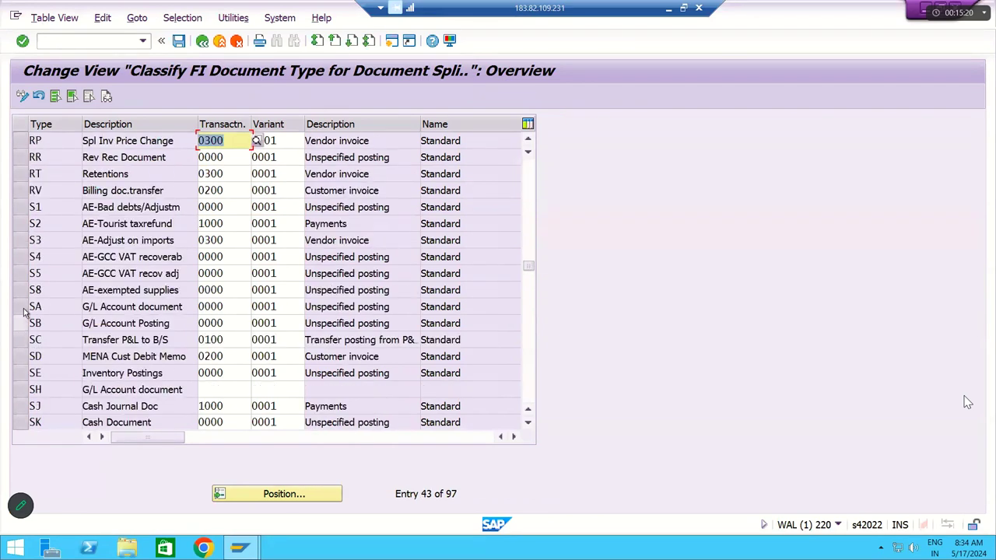
click(22, 307)
- Mark the AB Reversal Doc Posting row near the start of the classification table
scroll(105, 309, up, 9)
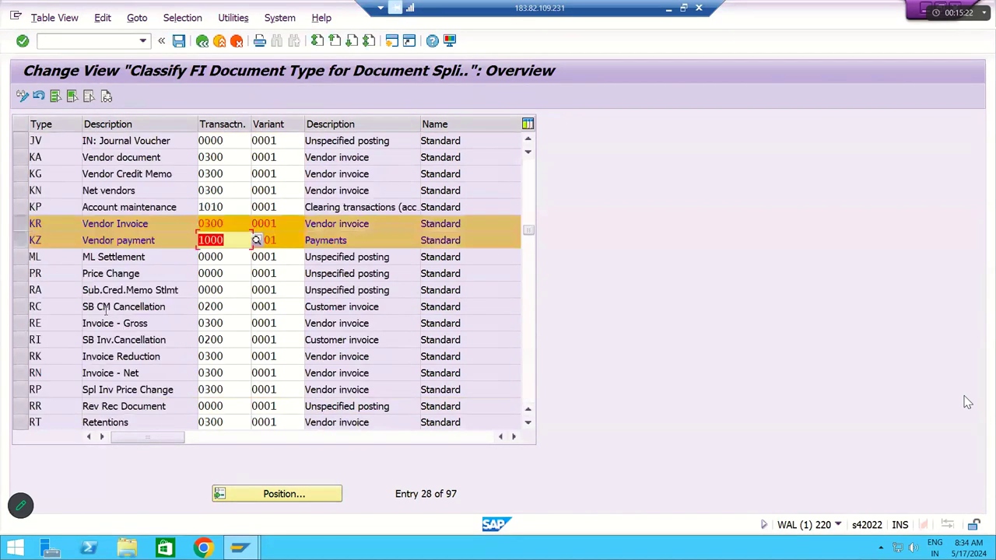
scroll(105, 308, up, 5)
click(254, 140)
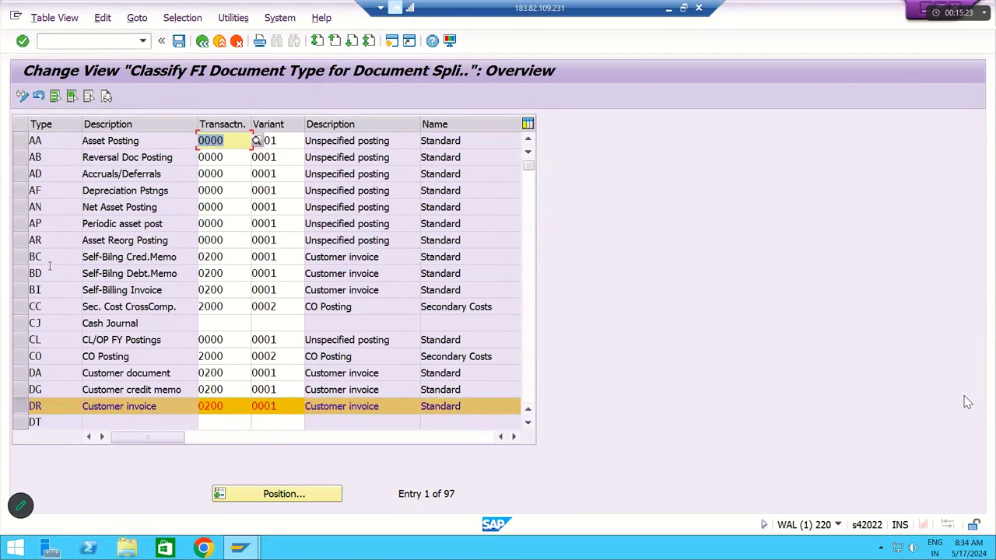
click(21, 160)
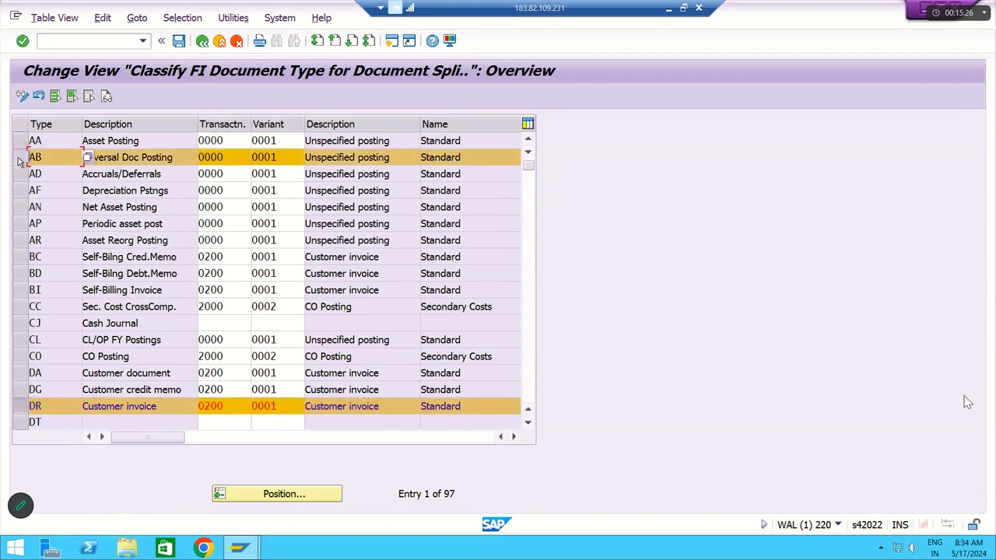
- Examine the business transaction, variant and variant name assigned to each document type, from AB through the customer document types
scroll(331, 290, down, 2)
scroll(331, 290, up, 2)
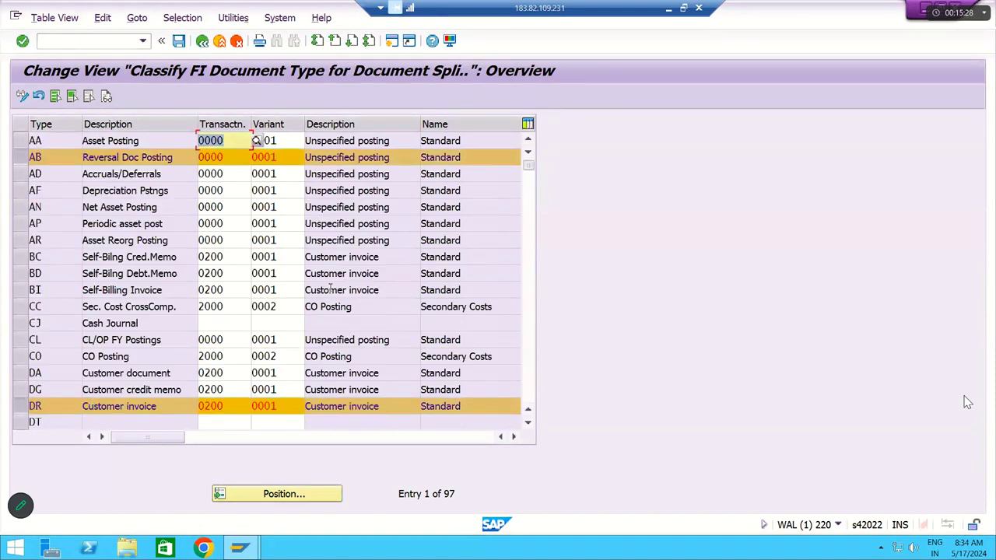
click(464, 158)
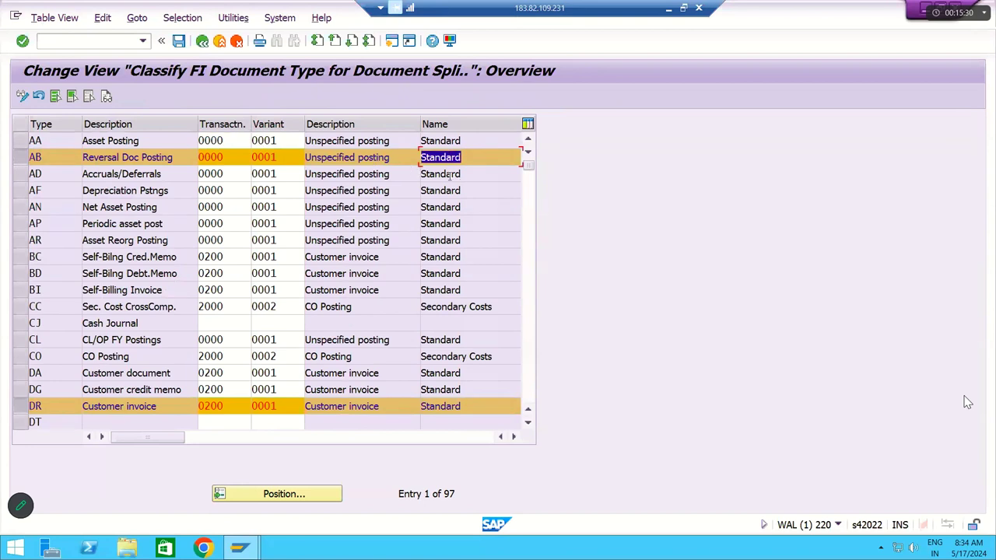
click(433, 176)
key(Down)
key(Down)
key(Down)
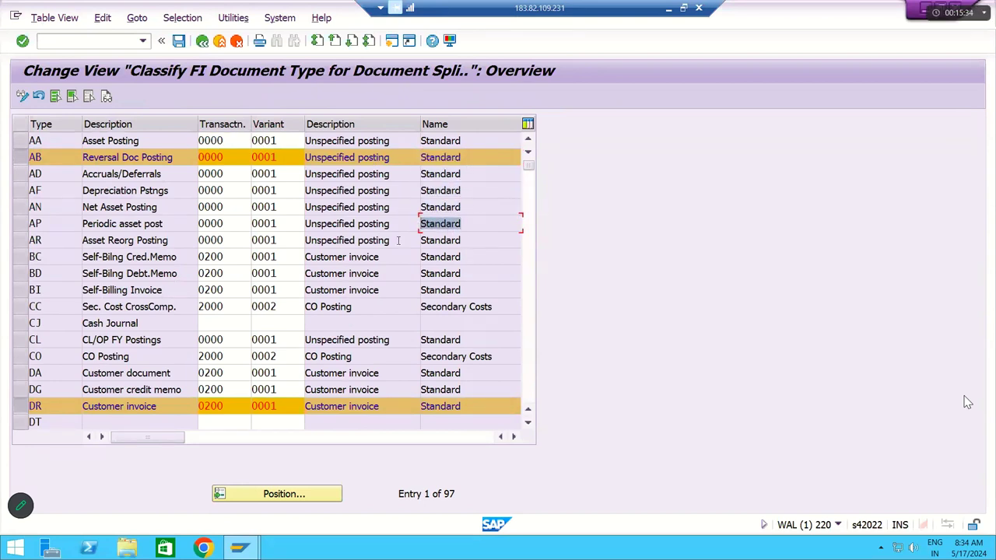
key(Down)
key(Down)
key(Down)
key(Down)
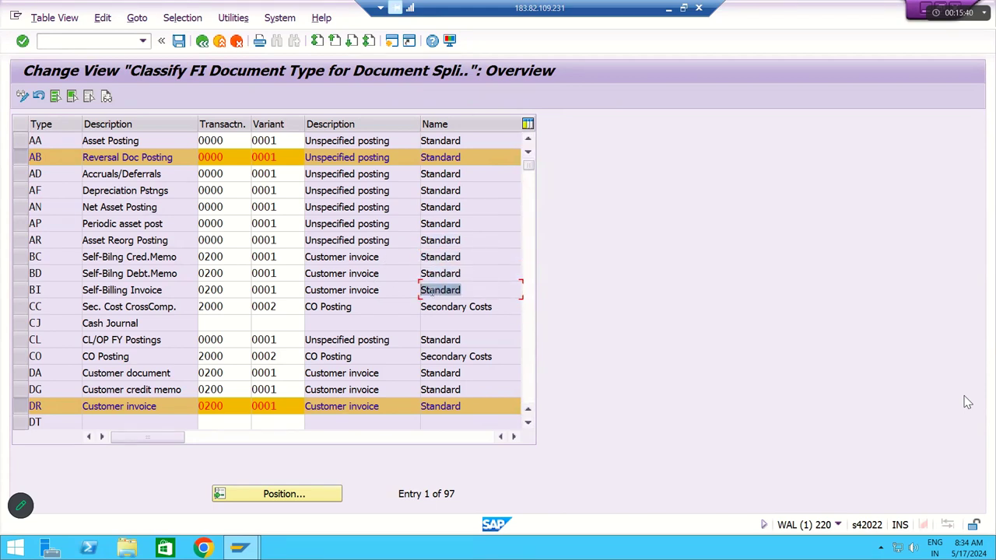
scroll(382, 288, down, 3)
scroll(383, 283, up, 2)
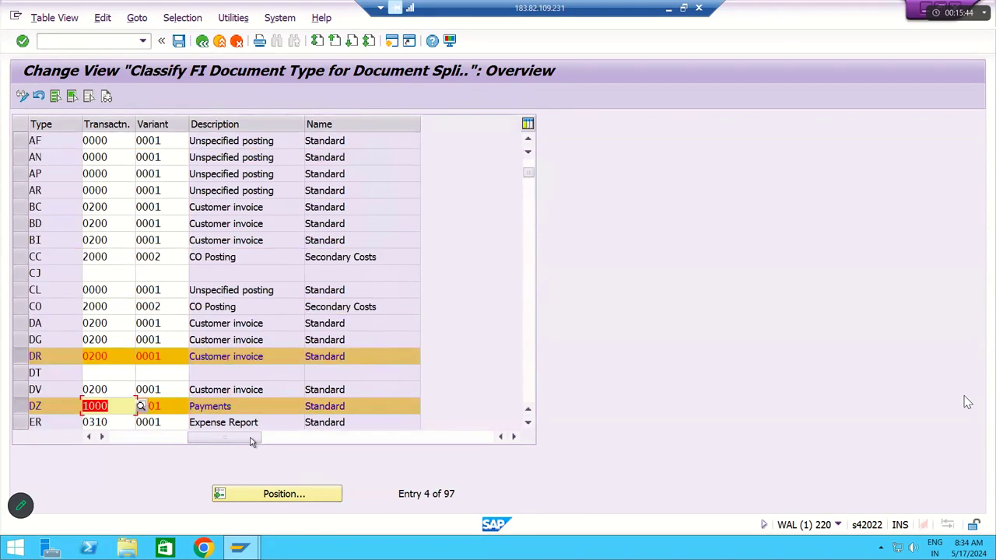
drag(255, 437, 23, 440)
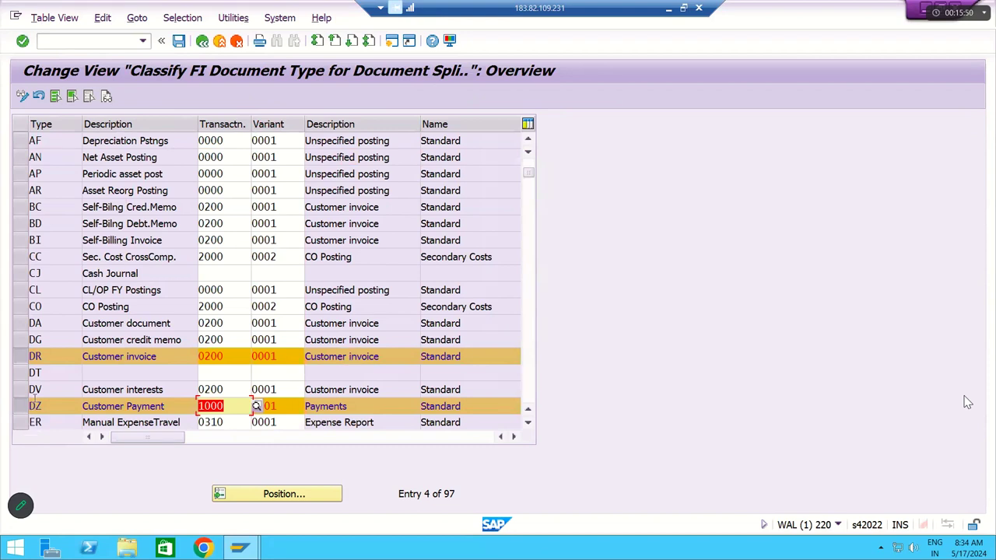
- Return to the implementation guide and select the Define Zero-Balance Clearing Account activity
click(201, 40)
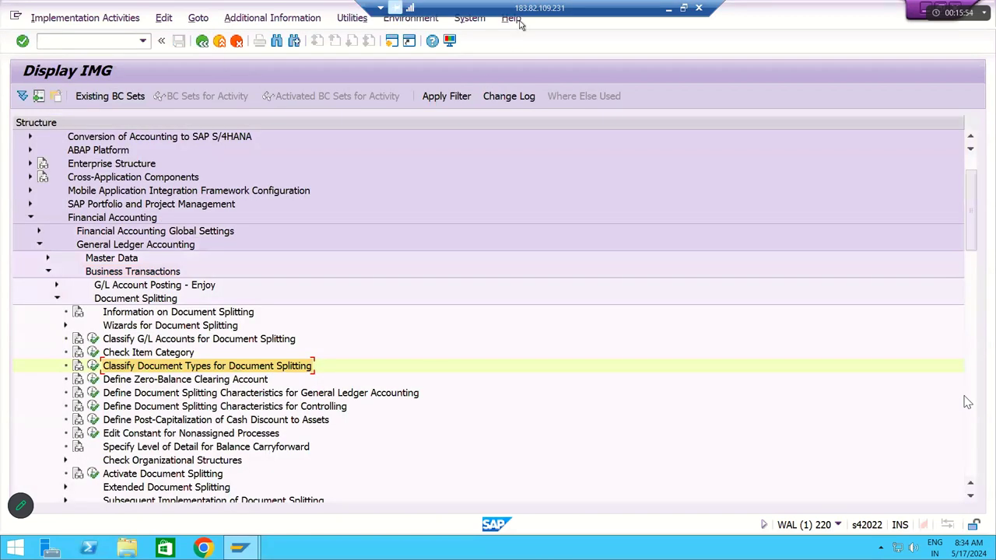
click(127, 382)
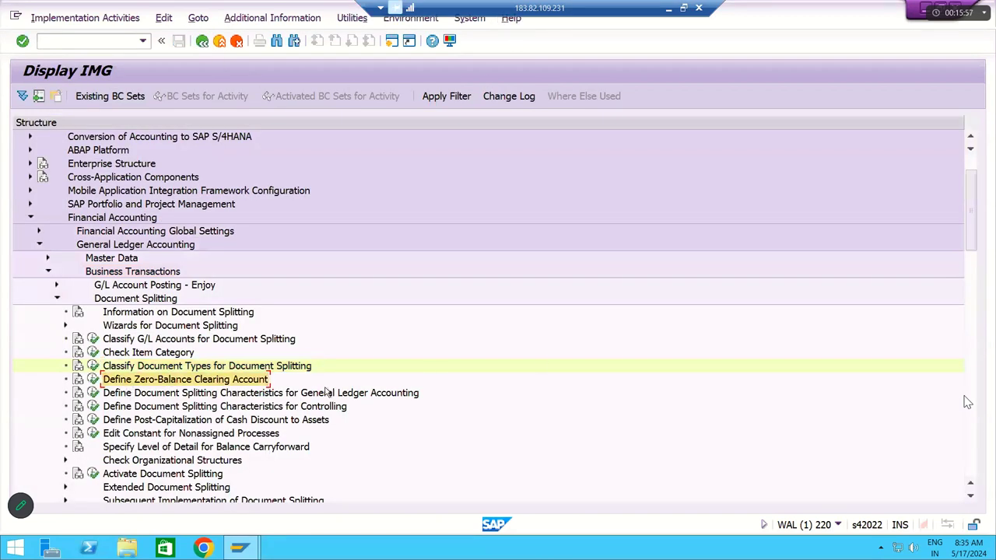
- Switch to the Excel notes and review section 3, Define Zero-Balance Clearing Account, with its FS00 account creation note and Current Liabilities entry
click(670, 10)
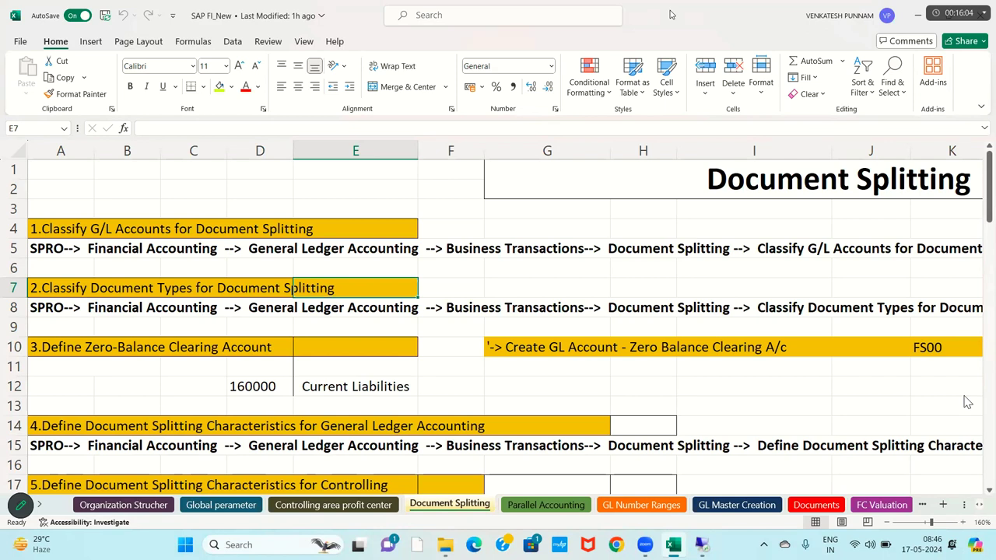
click(402, 262)
scroll(403, 262, down, 1)
scroll(403, 262, down, 1)
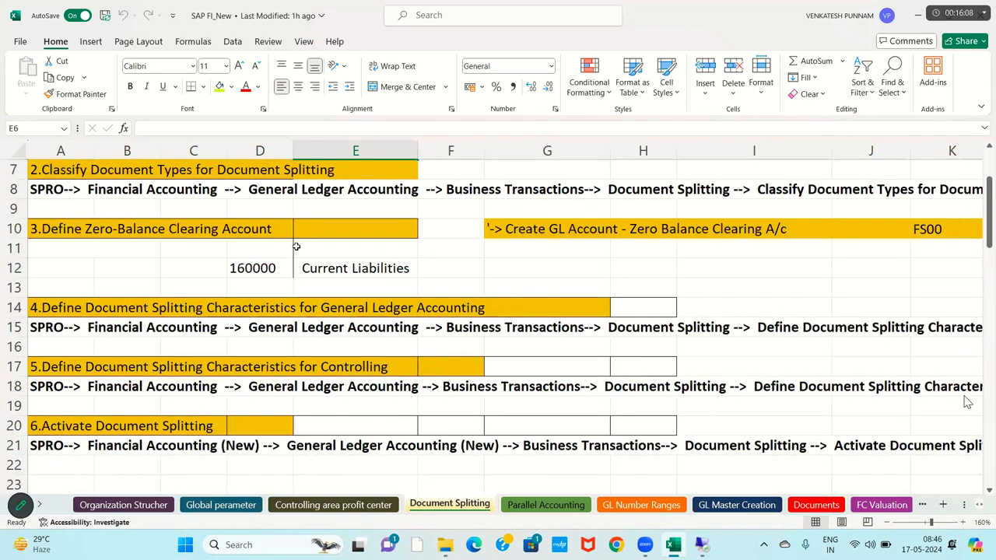
drag(61, 209, 926, 248)
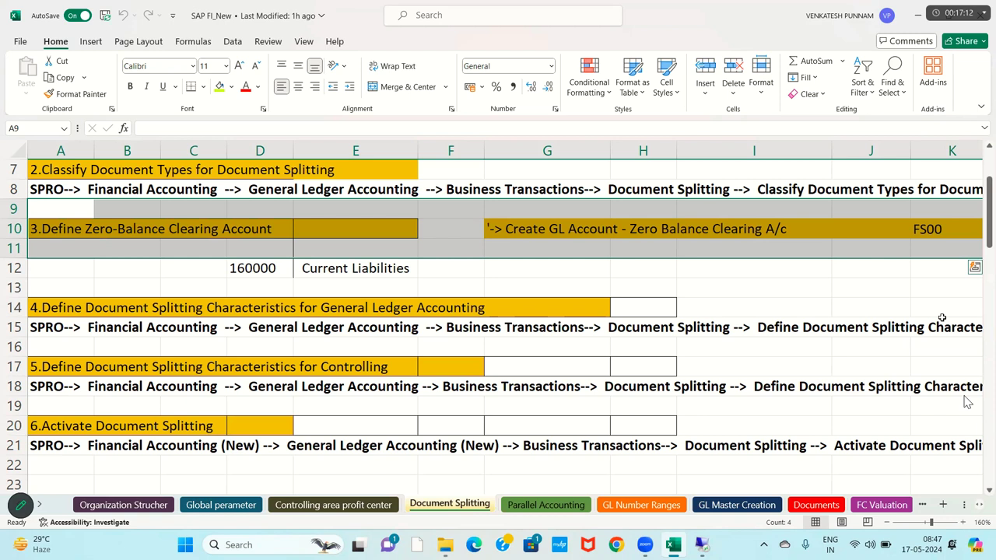
key(Escape)
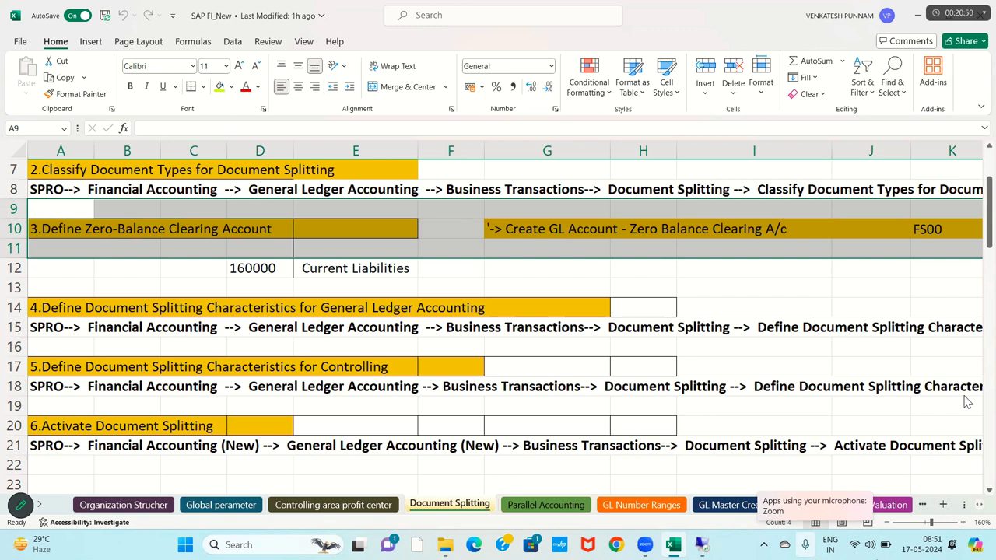
click(128, 226)
click(56, 227)
drag(298, 227, 855, 215)
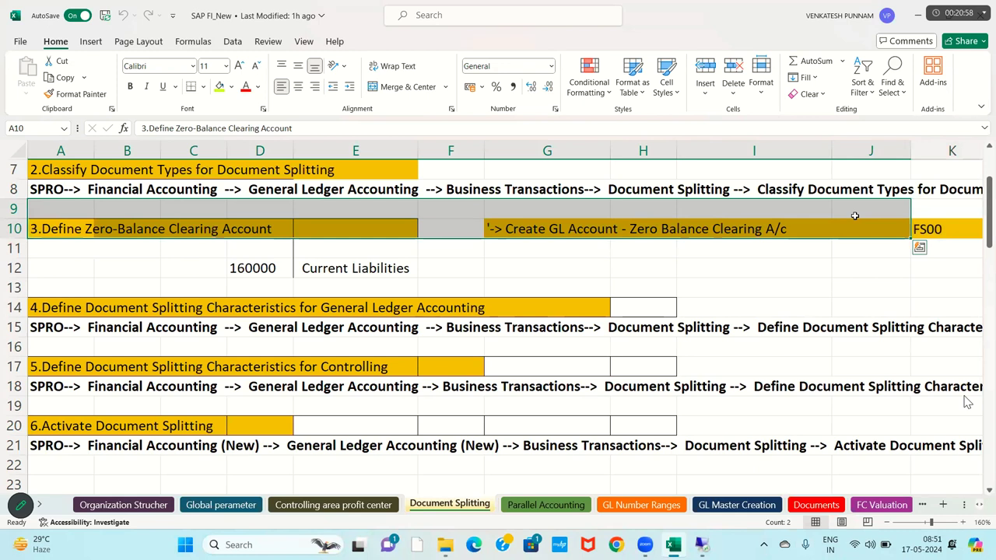
click(367, 268)
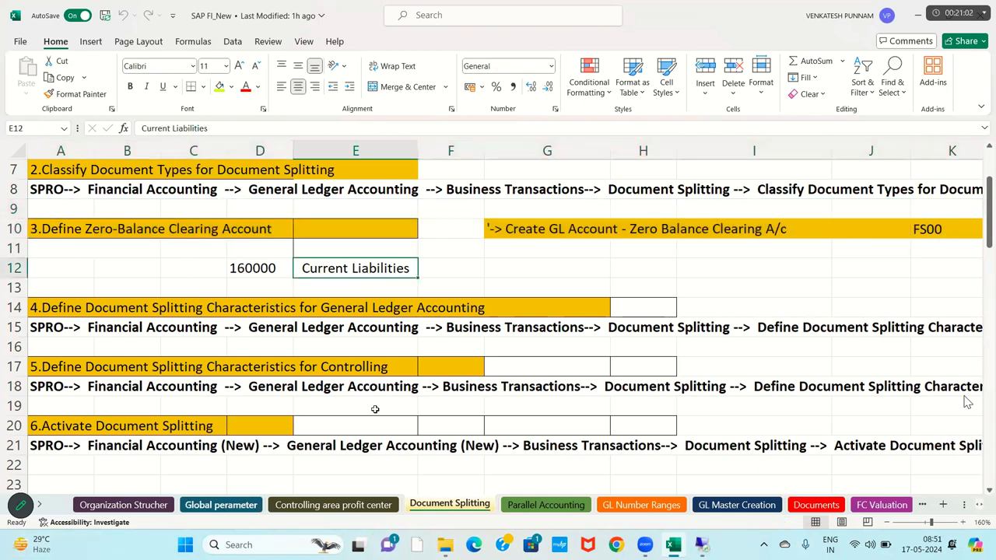
- On the Global perameter sheet, highlight the CULI Current Liabilities account group row, F20 to J20, in lime green
key(ctrl+Page_Up)
key(ctrl+Page_Up)
scroll(375, 350, up, 1)
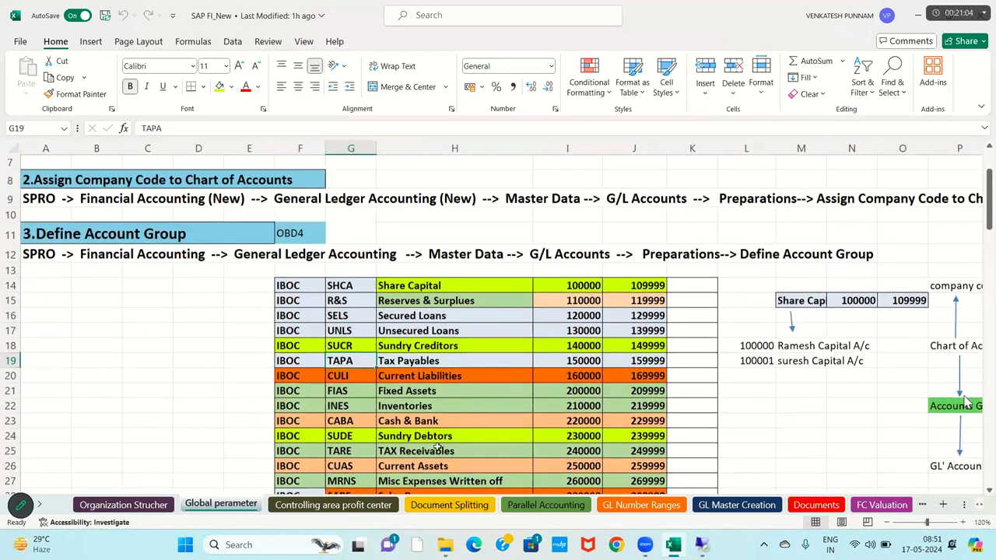
scroll(387, 431, down, 4)
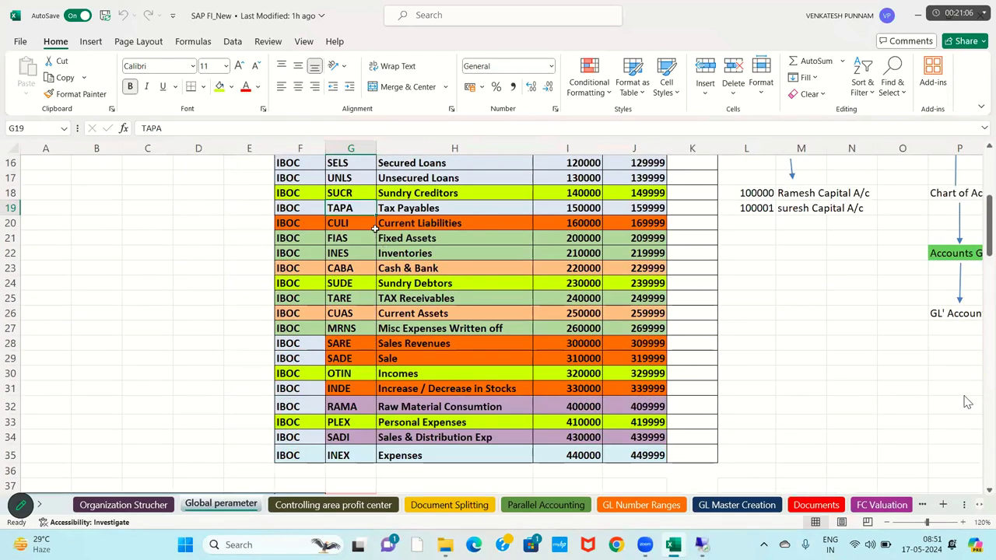
drag(277, 221, 636, 223)
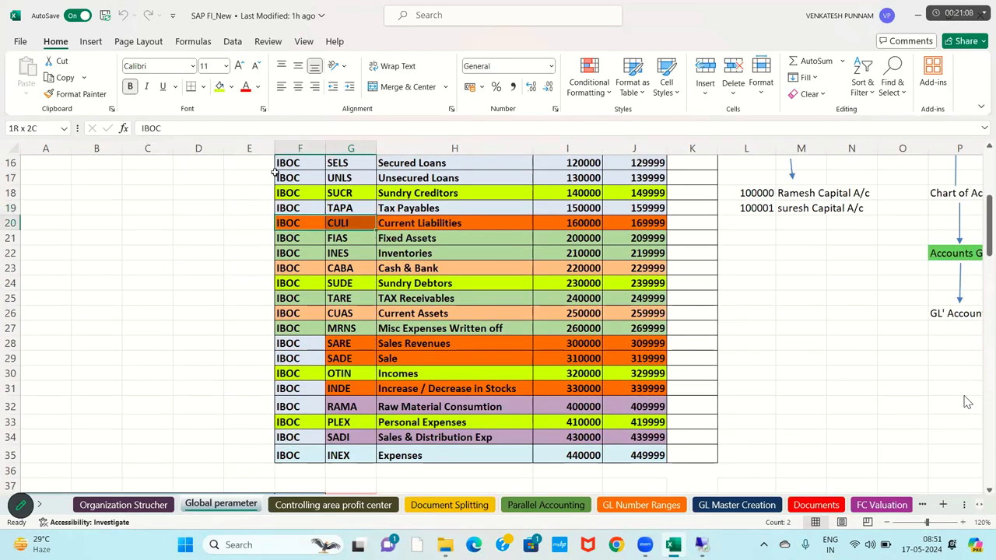
key(ctrl+v)
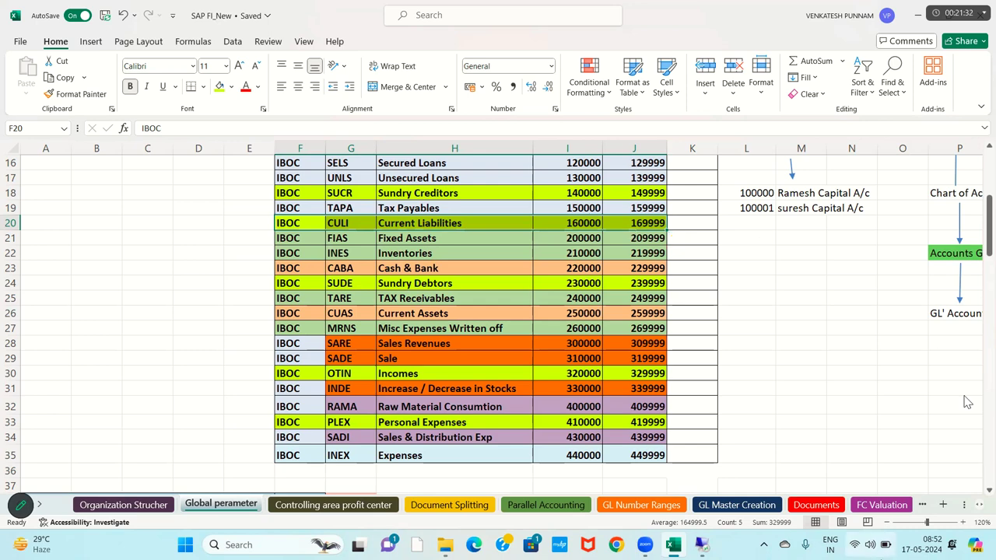
- Switch back to SAP, leave the implementation guide for SAP Easy Access, and run transaction FS00
key(alt+Tab)
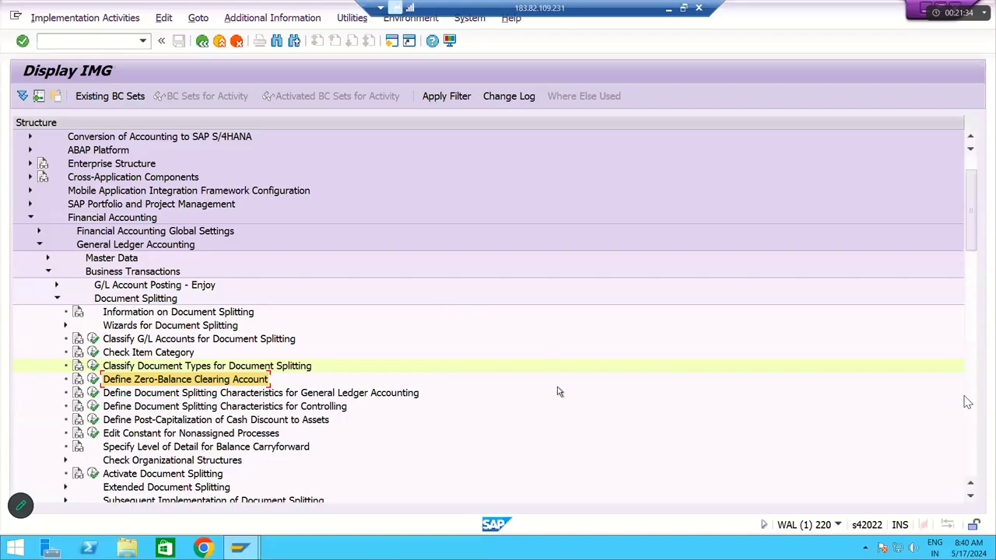
click(201, 41)
click(202, 41)
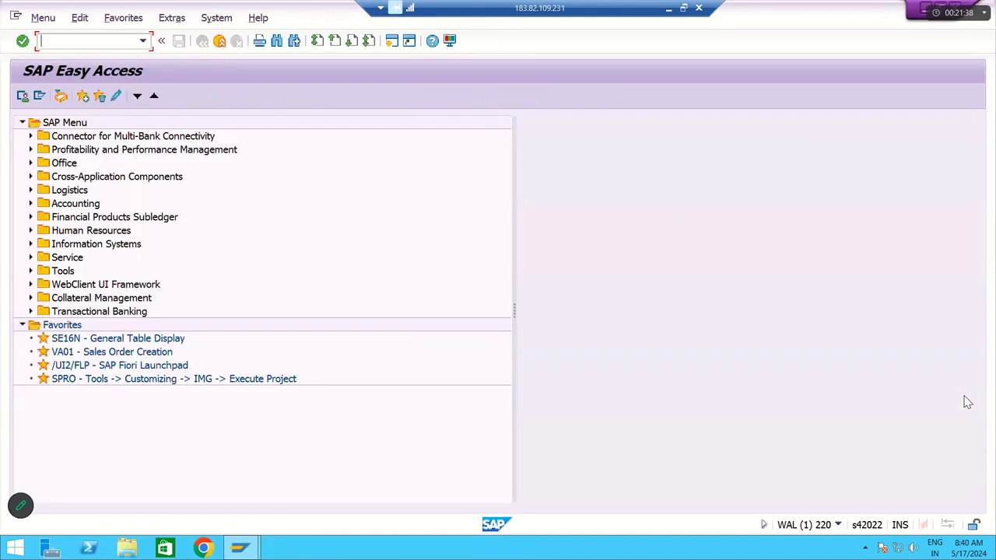
mouse_move(968, 403)
text(FS00)
key(Return)
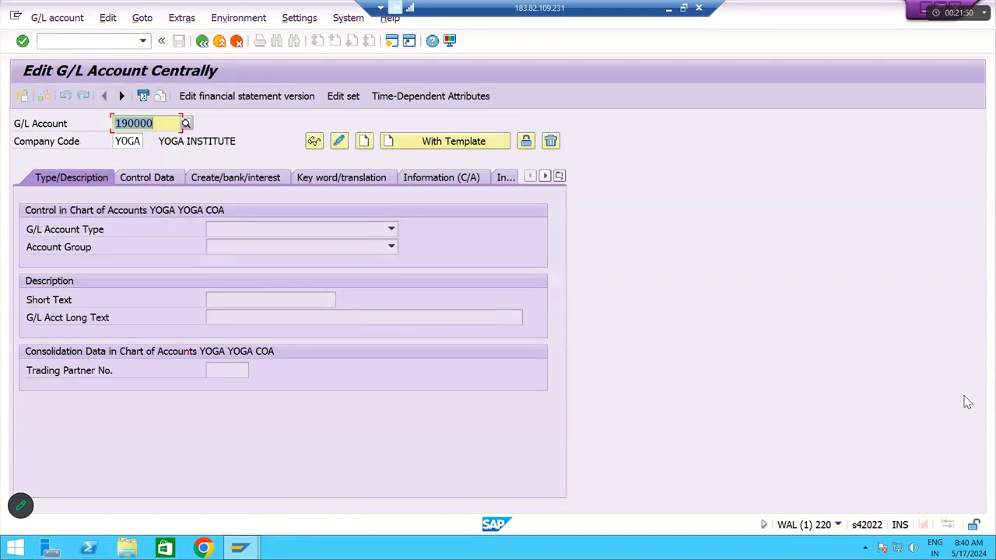
- Start creating G/L account 160000 in company code RM11
text(16)
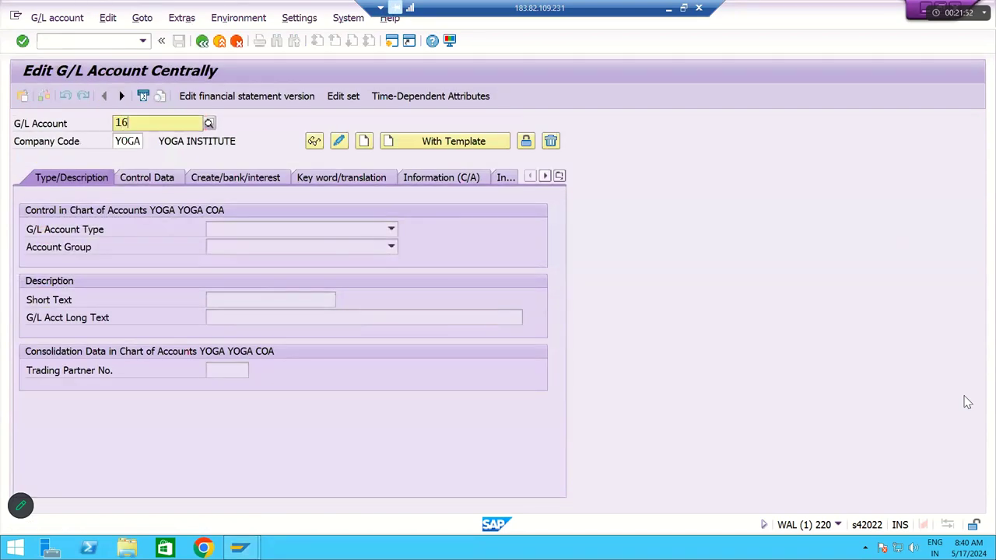
text(0000)
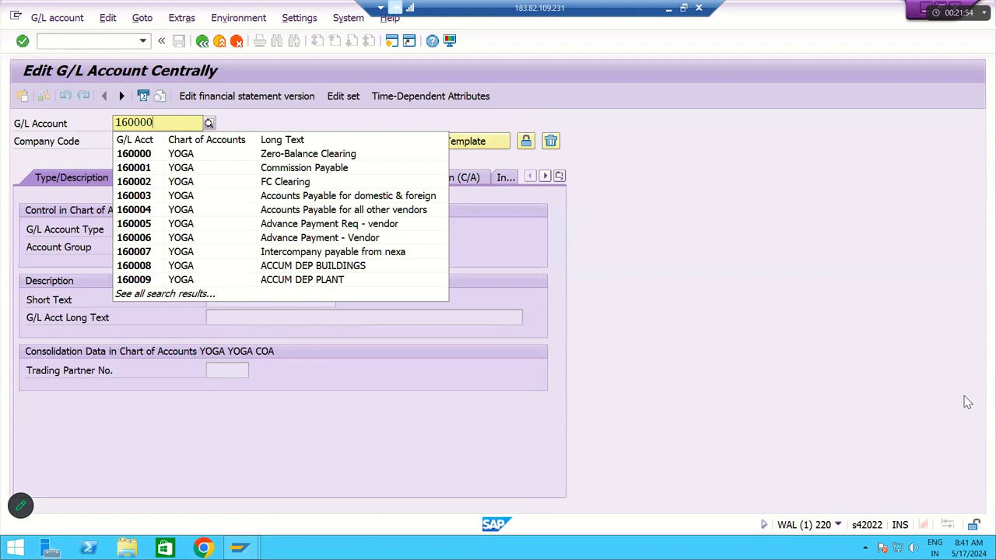
key(Tab)
text(RM11)
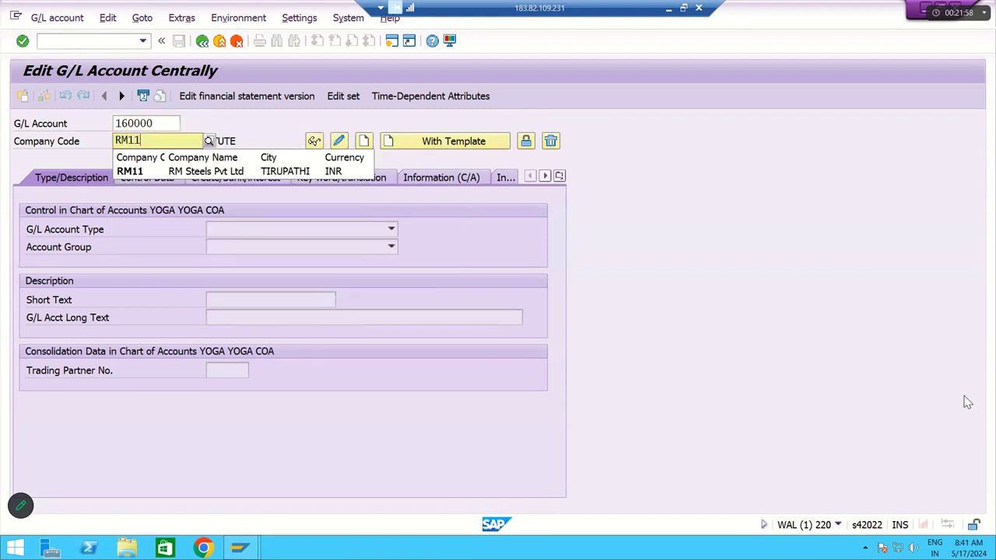
key(Tab)
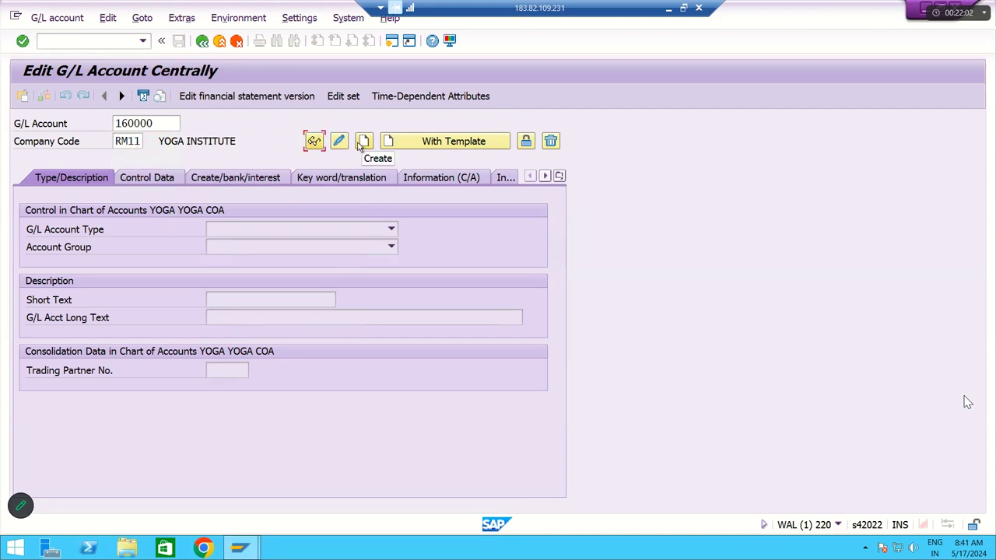
click(363, 145)
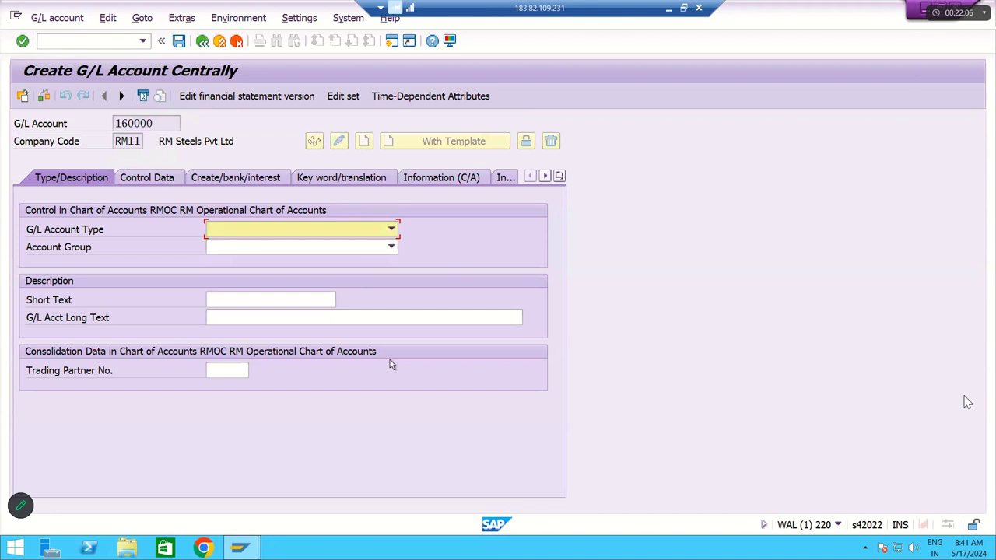
- Enter "Zero Balance Clearing A/c" as the G/L account long text and copy it into the short text
click(248, 319)
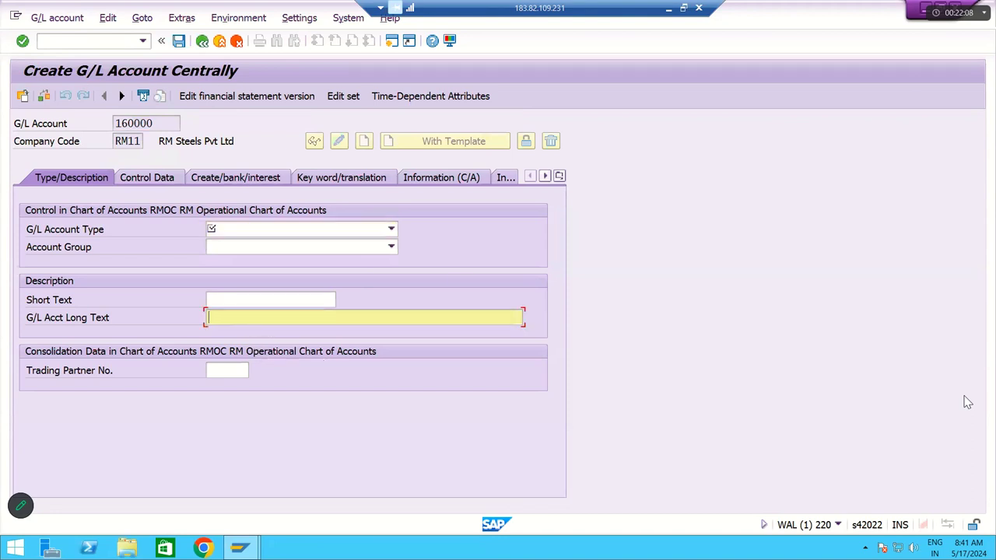
text(Zero Balance Clearing A/c)
drag(330, 318, 145, 323)
key(ctrl+c)
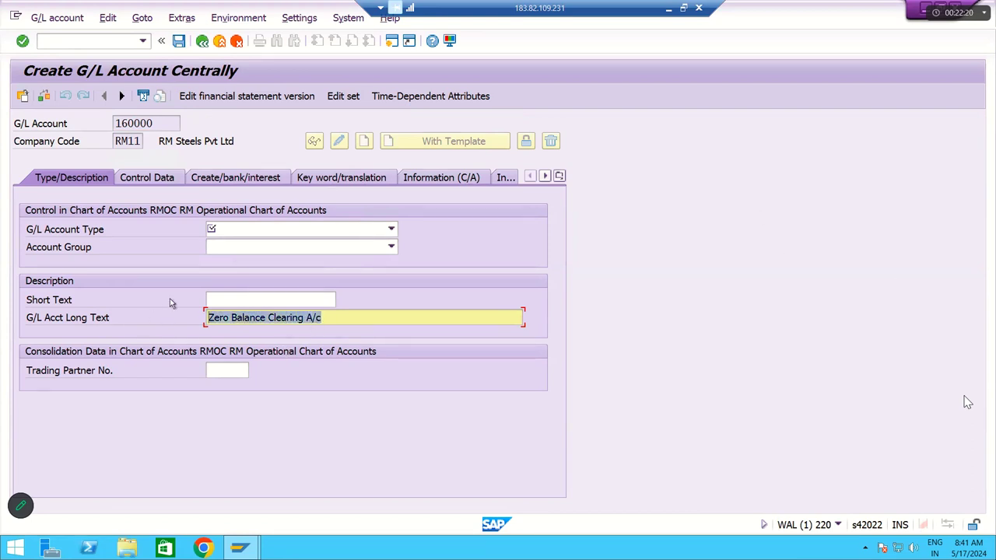
click(223, 298)
key(ctrl+v)
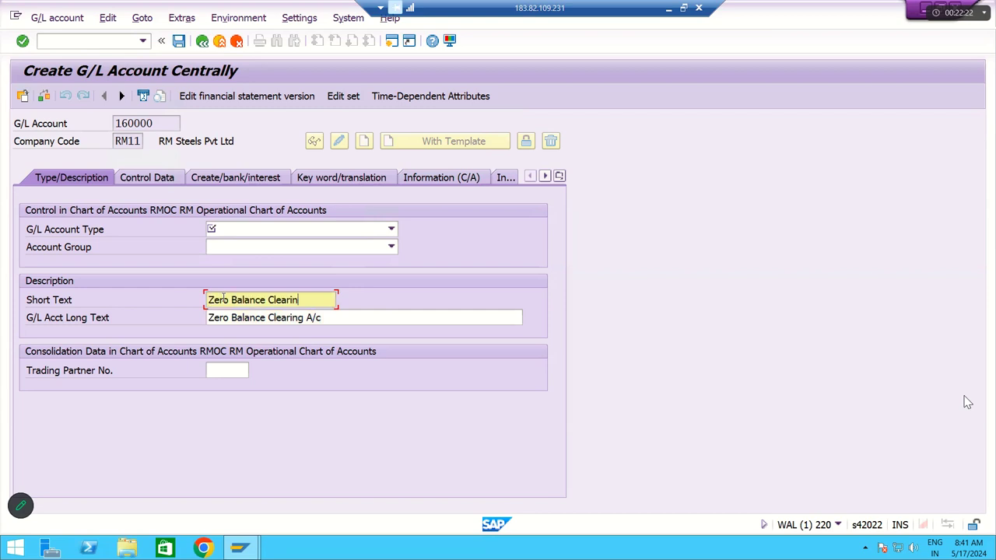
- Assign the account group Current Liabalities and set the G/L account type to Balance Sheet Account
click(342, 247)
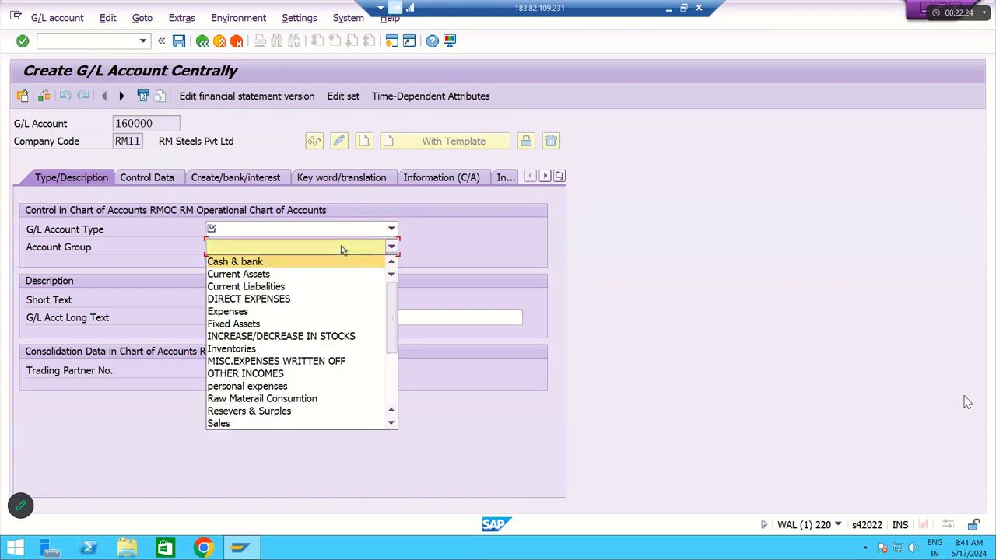
click(257, 286)
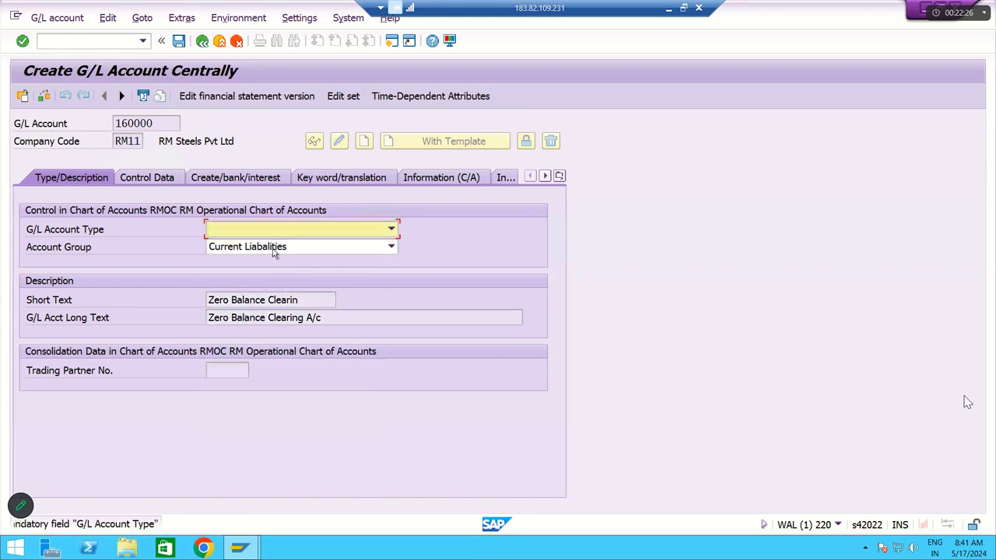
click(282, 232)
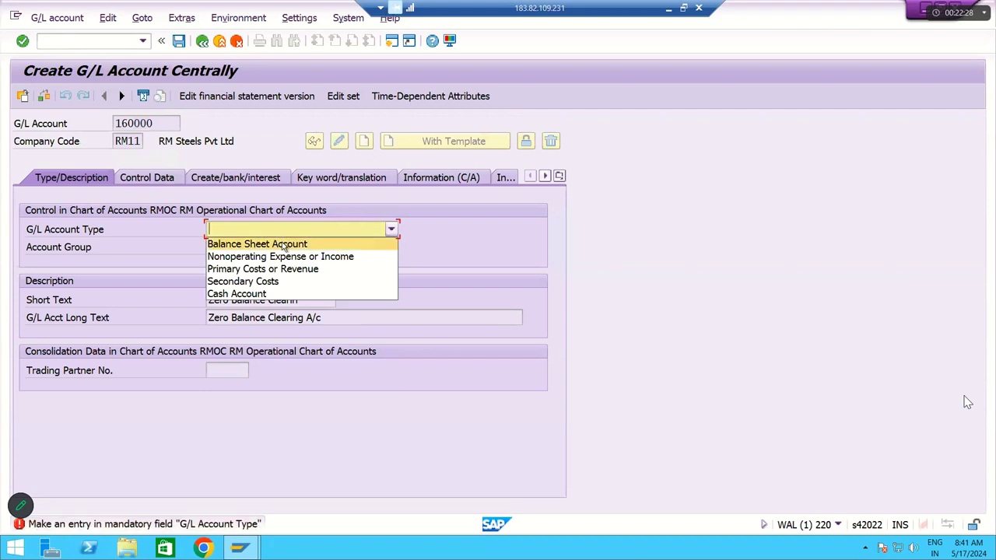
click(286, 245)
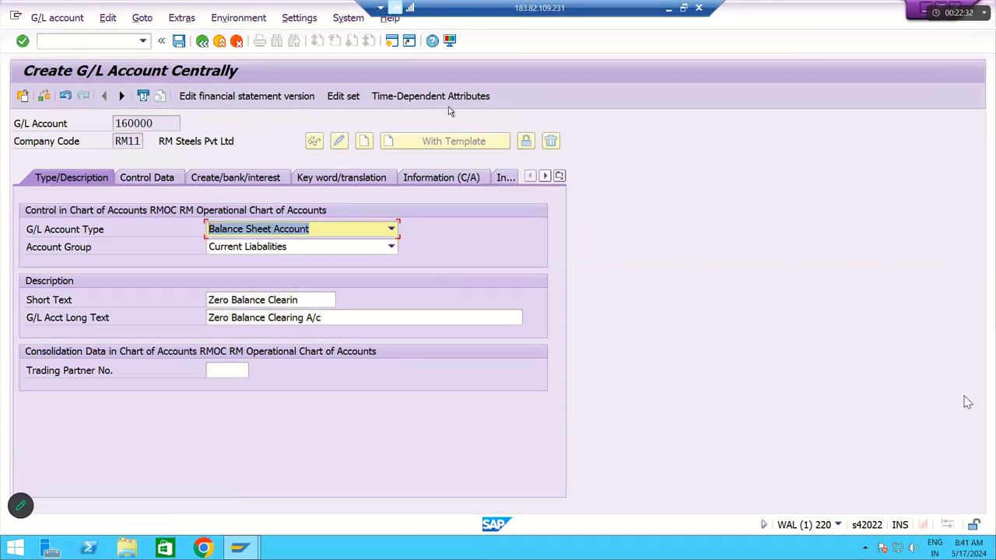
- Compare the account number with the Current Liabilities number range in the Excel notes, and return to SAP
click(136, 124)
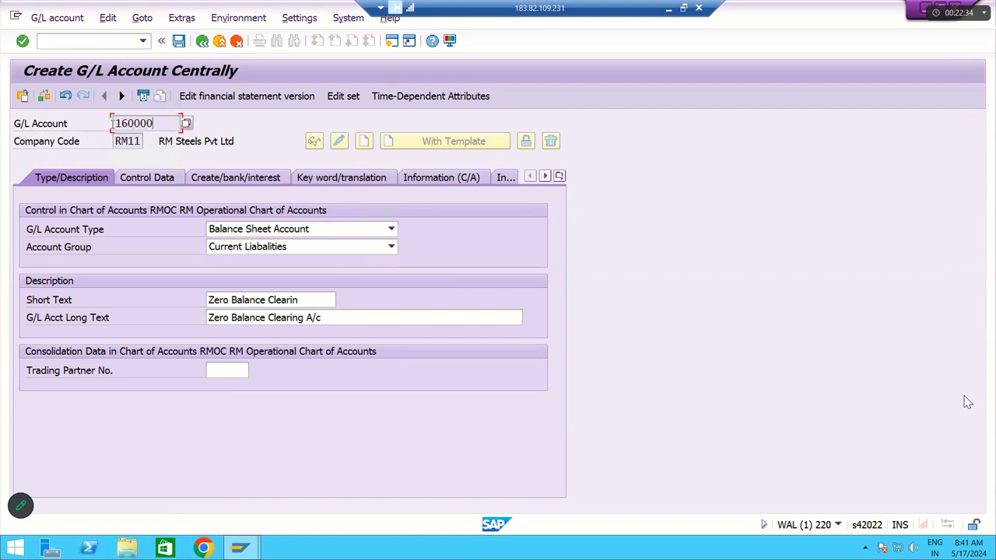
drag(154, 123, 114, 123)
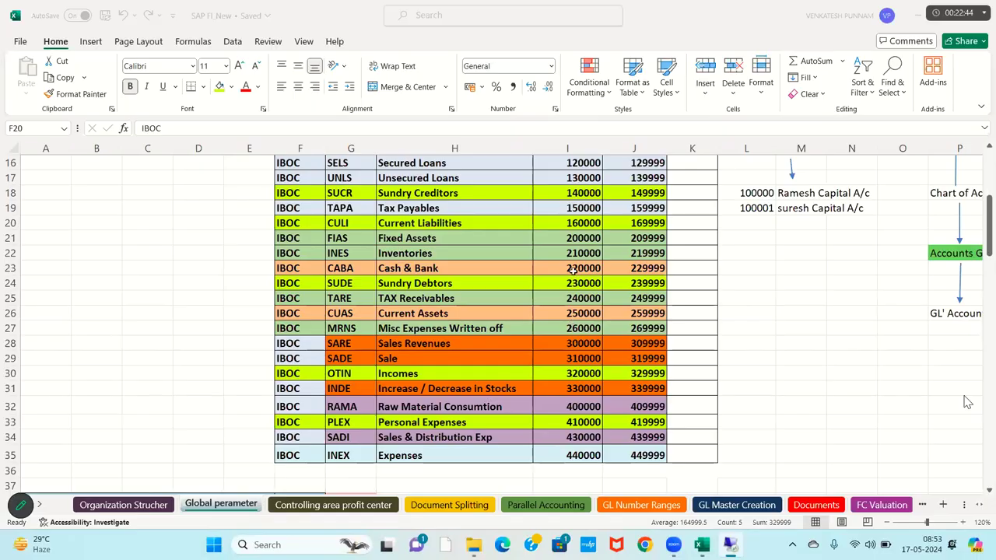
key(alt+Tab)
click(435, 225)
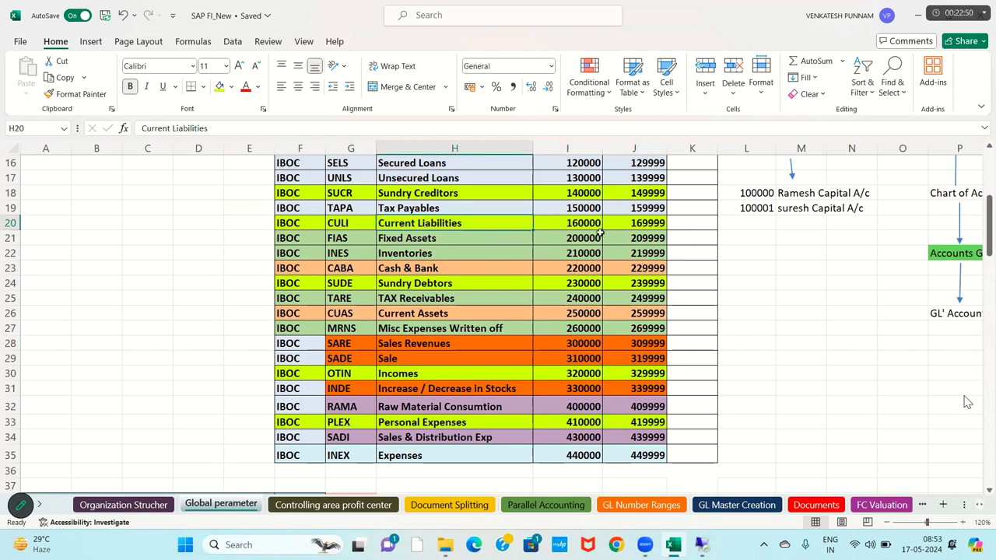
click(574, 225)
key(Right)
click(575, 224)
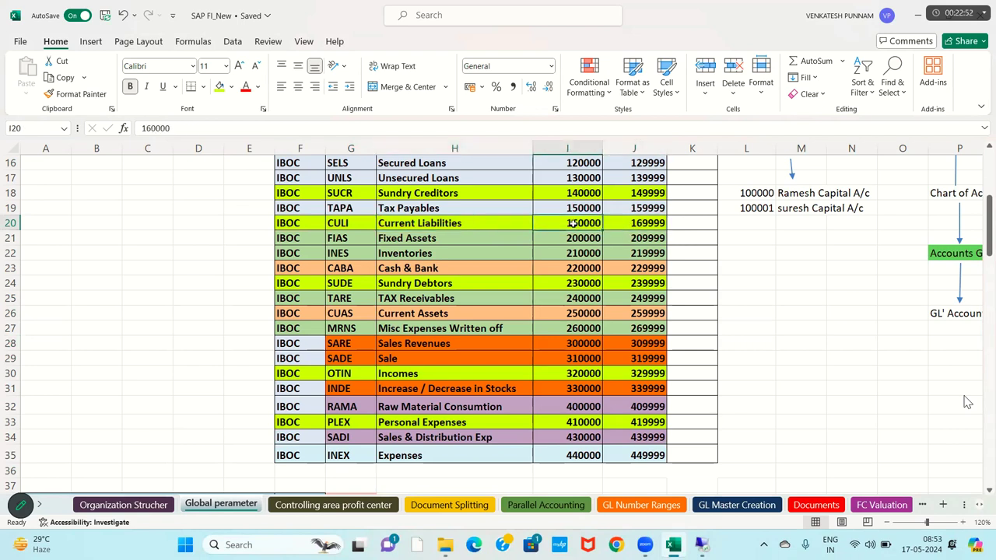
key(alt+Tab)
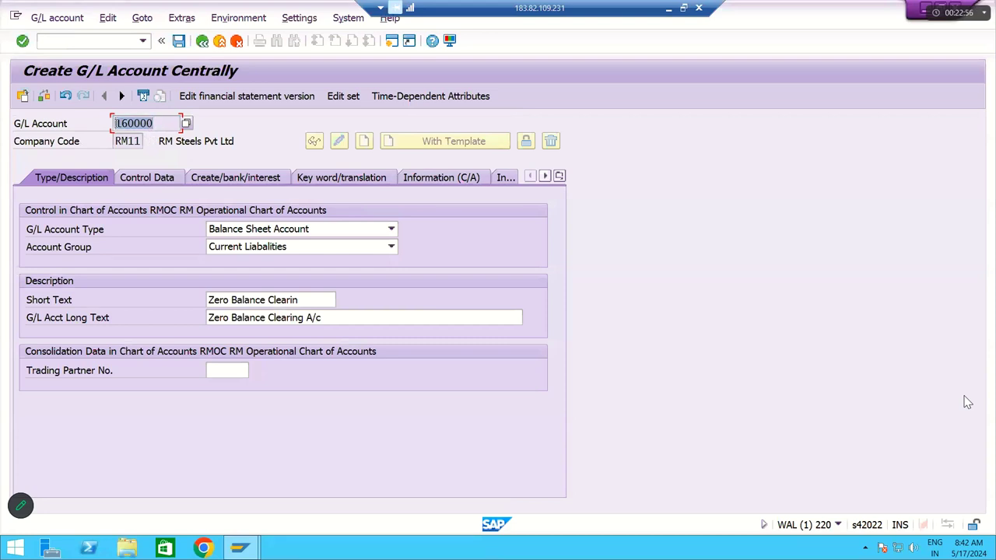
- Review the company code, short text, long text and account number entered for the new account
click(127, 142)
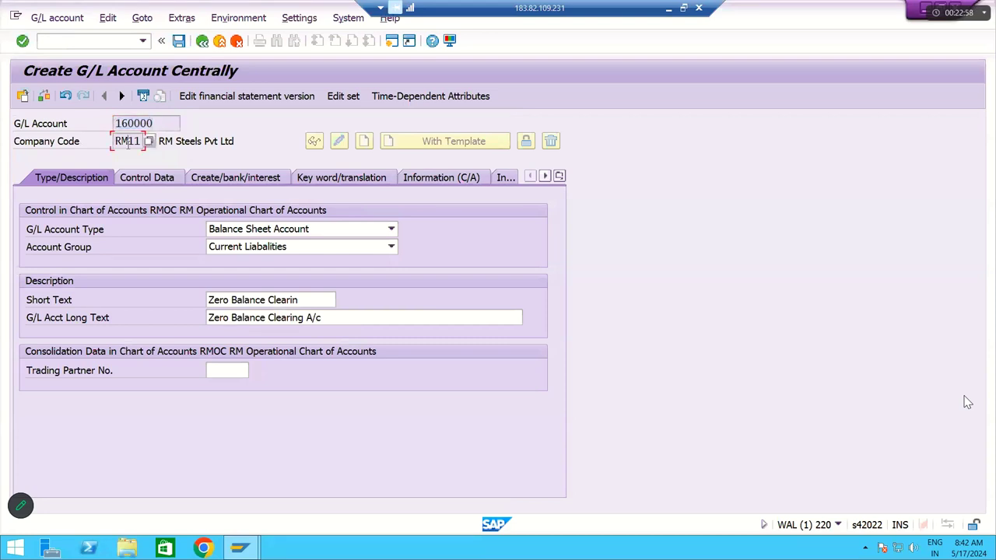
triple_click(320, 320)
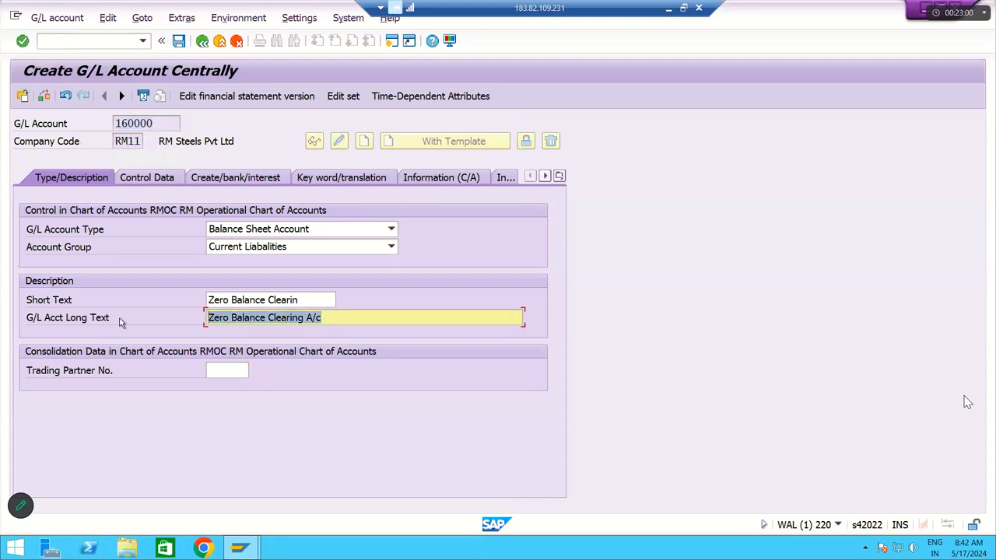
key(shift+Tab)
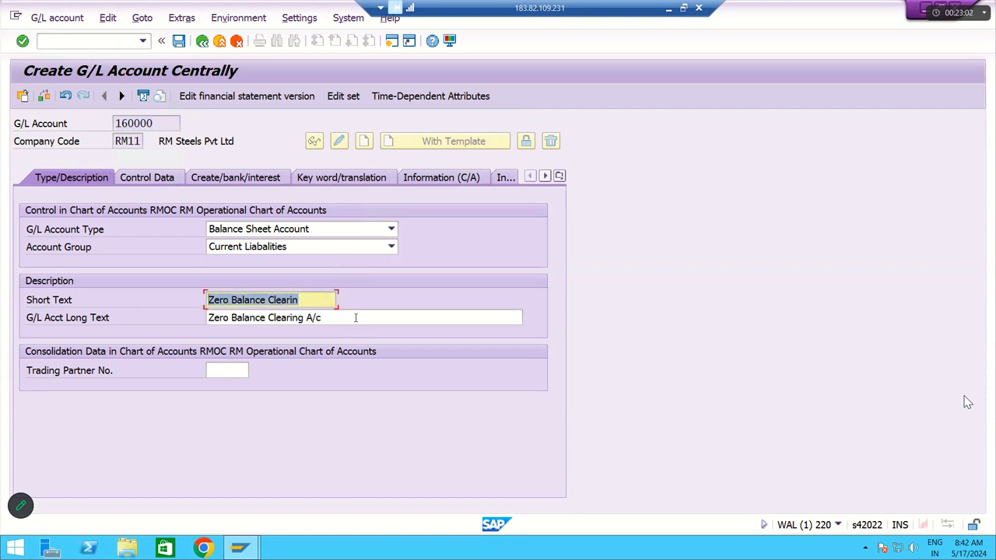
triple_click(353, 318)
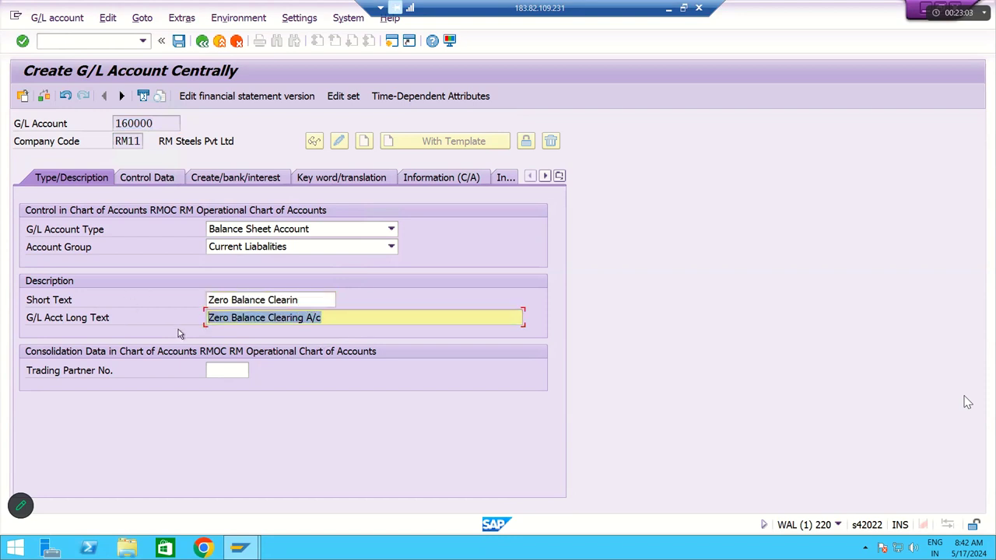
click(223, 318)
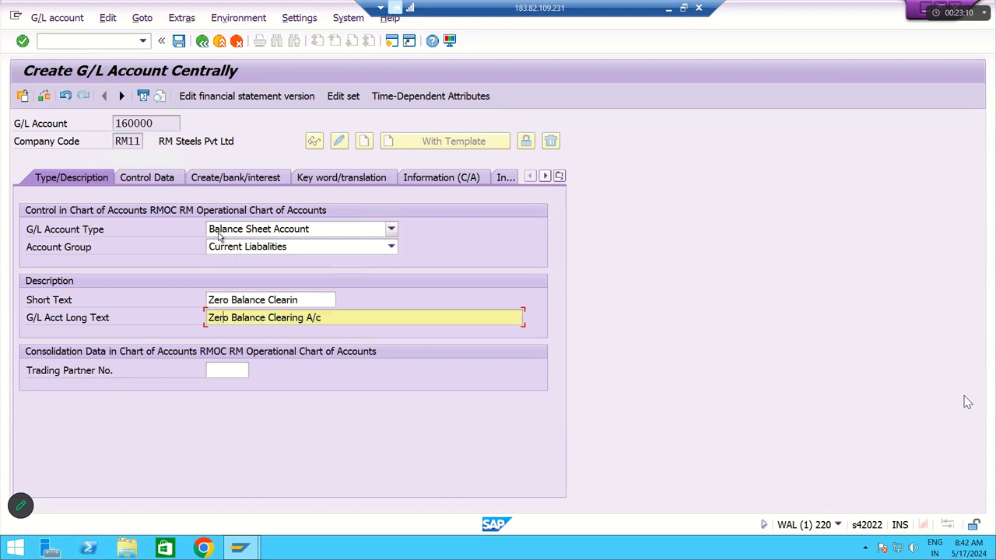
drag(138, 141, 6, 125)
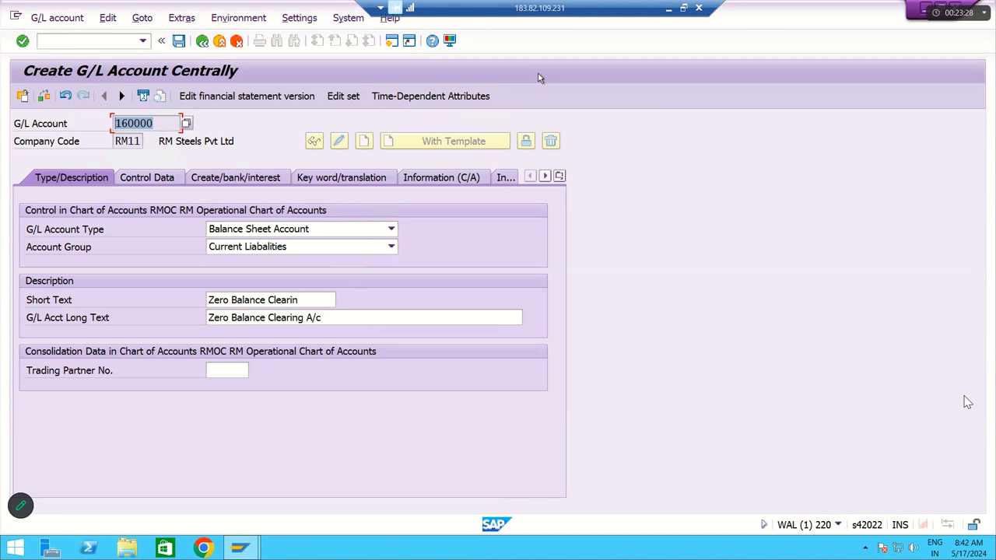
- In the account's control data, set the sort key to 001
click(158, 179)
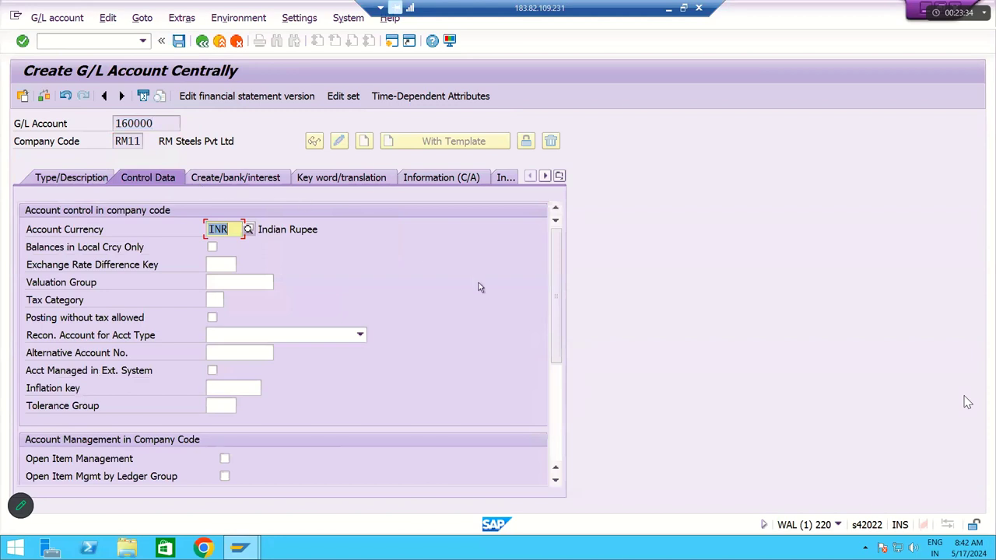
scroll(192, 365, down, 5)
click(218, 299)
click(218, 314)
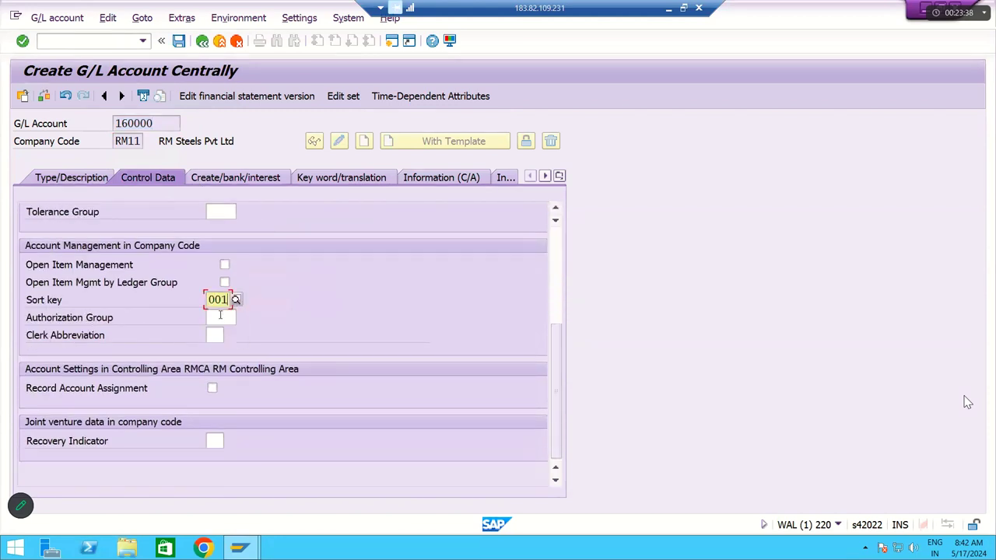
- Set the field status group to G001 and enable Post Automatically Only for the account
click(237, 179)
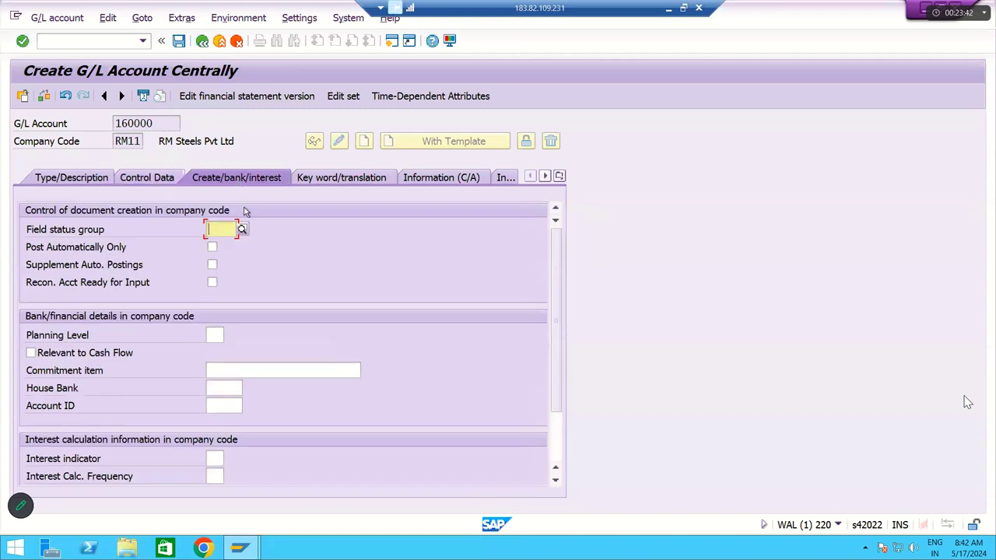
click(234, 228)
click(223, 243)
click(213, 248)
key(Return)
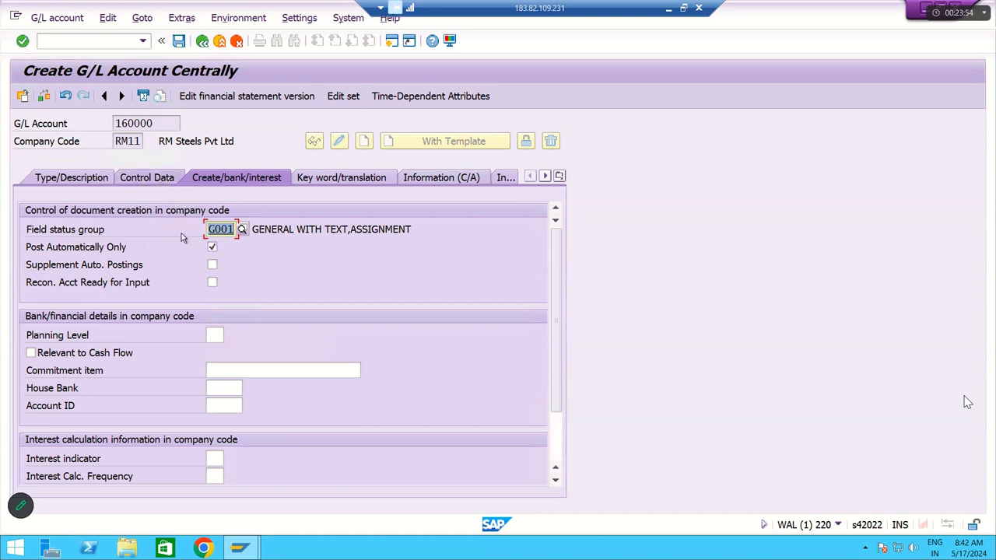
- Recheck the new account's control data, type, group, descriptions, company code and account number
click(147, 177)
scroll(162, 368, down, 5)
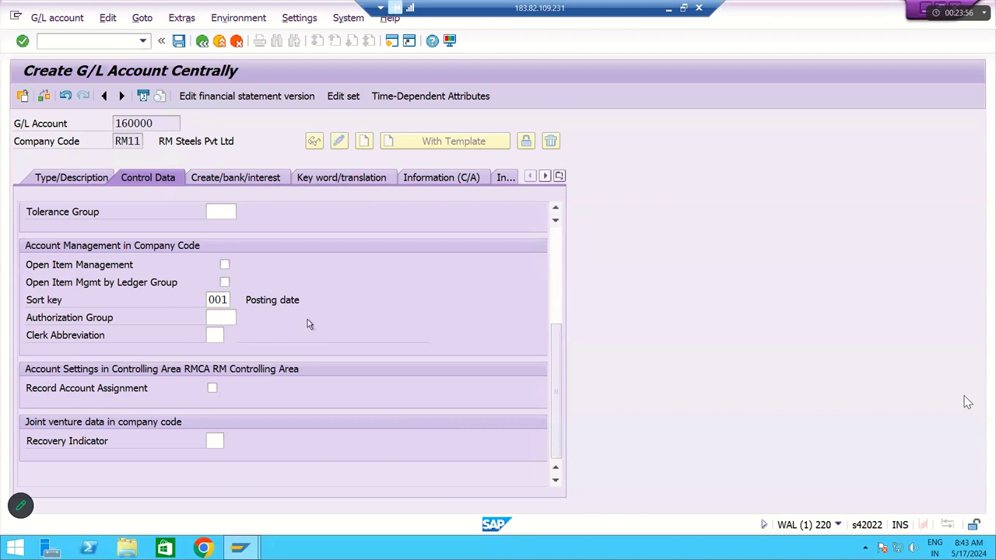
scroll(307, 324, up, 5)
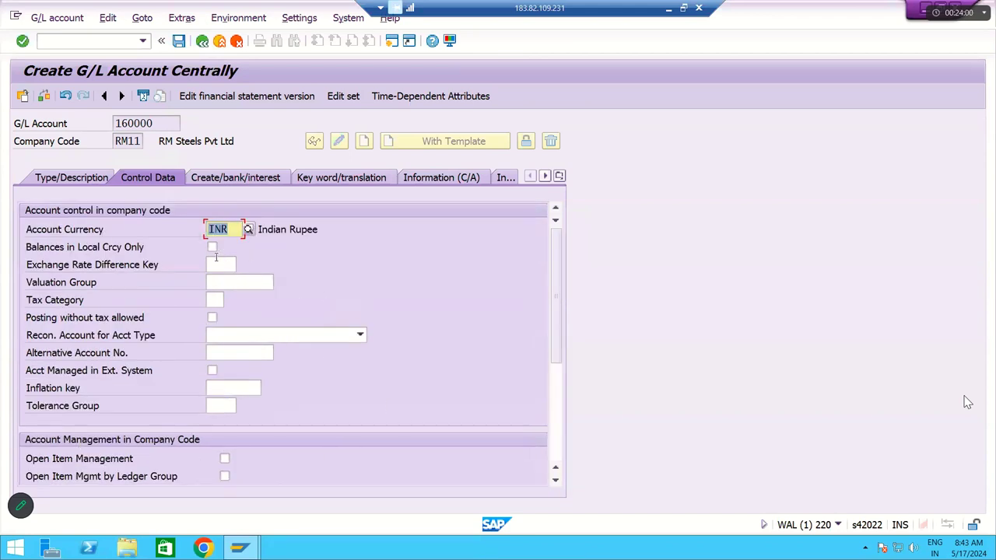
click(72, 177)
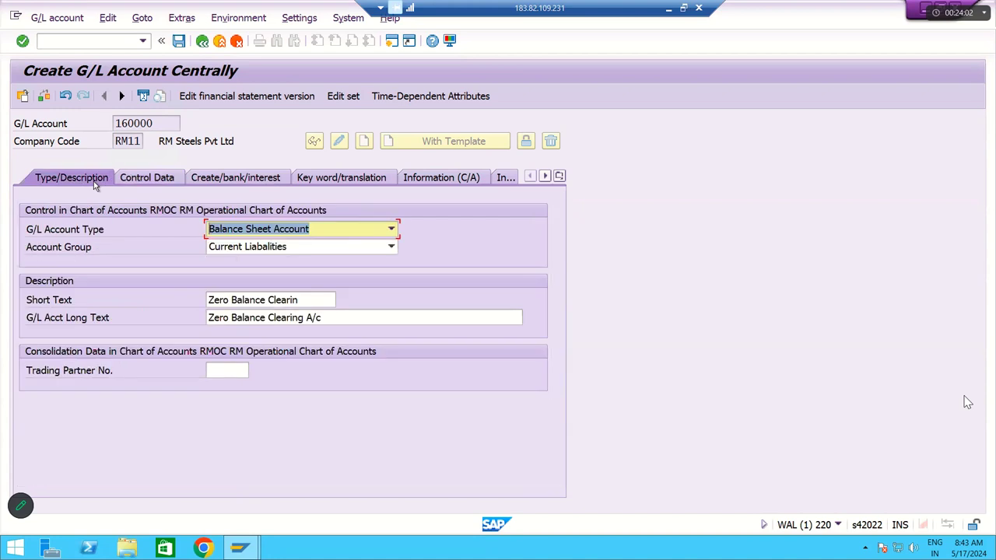
click(323, 316)
key(ctrl+a)
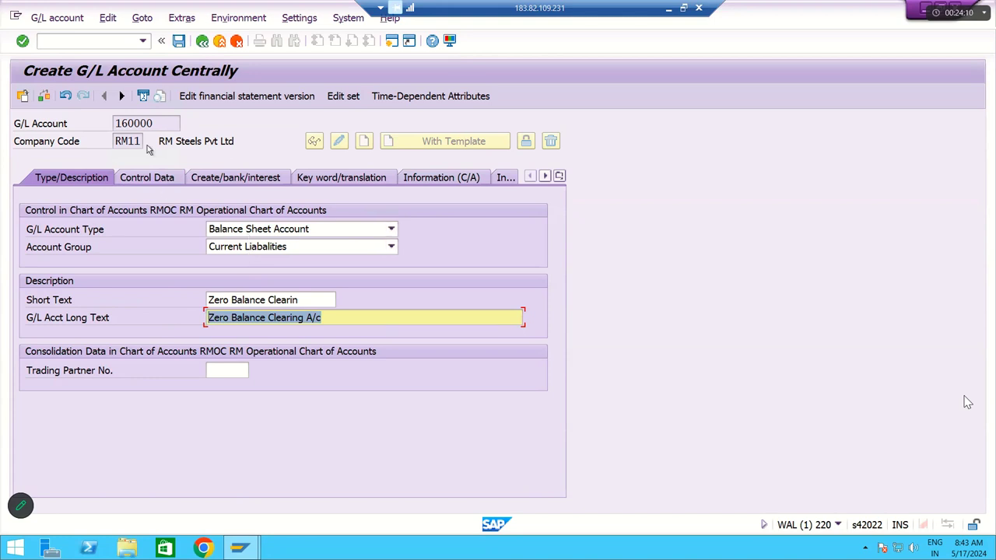
drag(147, 143, 18, 144)
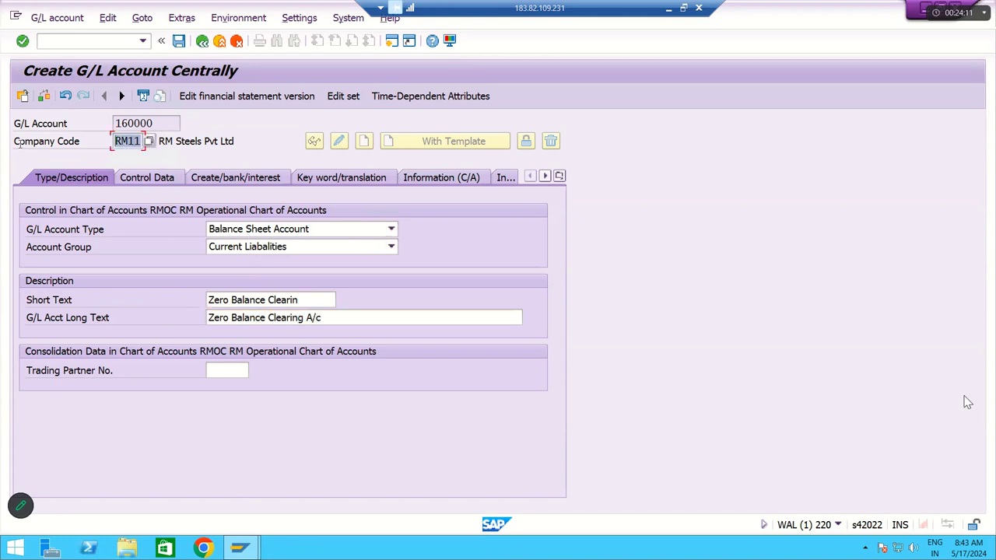
click(152, 123)
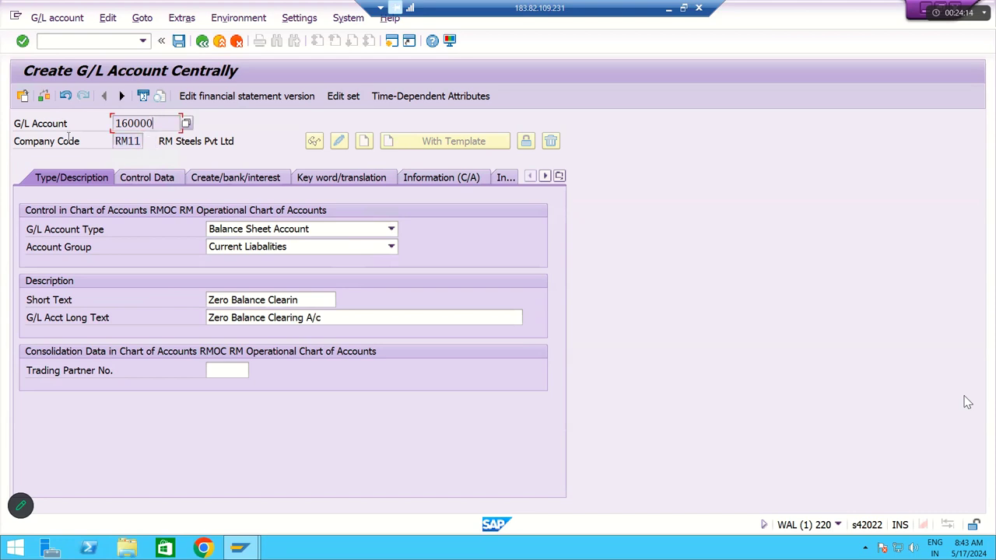
key(shift+Home)
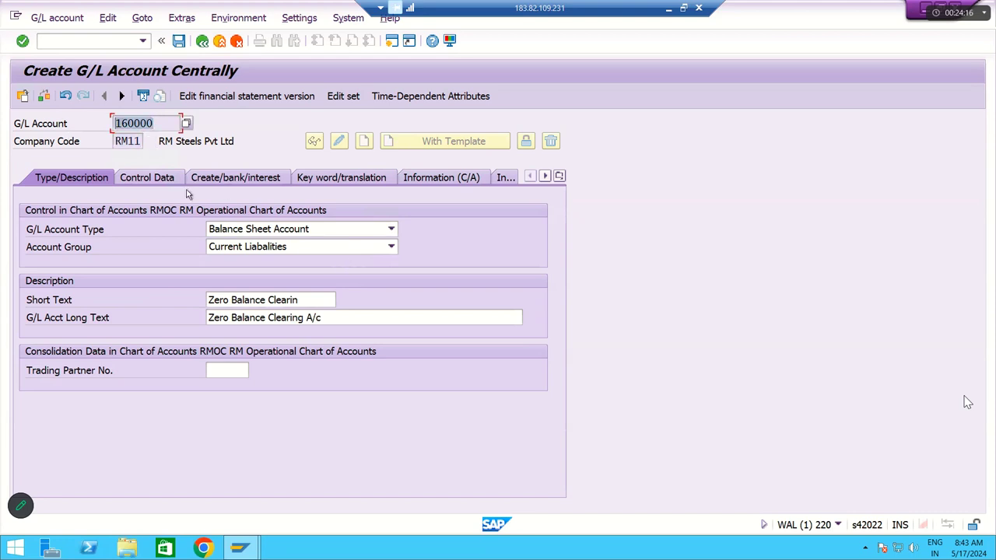
click(179, 184)
scroll(296, 352, down, 2)
scroll(296, 355, down, 3)
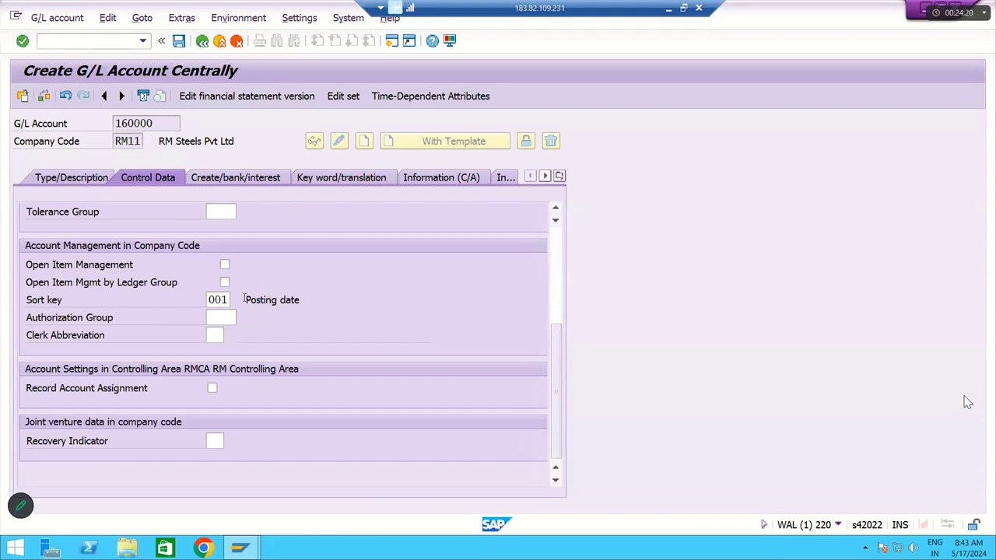
- Recheck the sort key and document creation settings, and save zero-balance clearing account 160000 for company code RM11, accepting the local currency warning
double_click(217, 299)
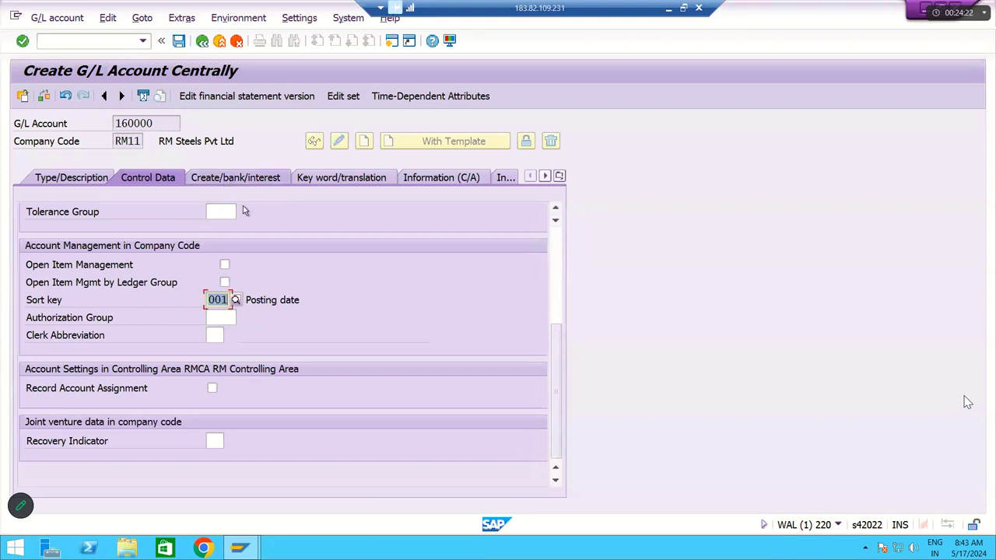
click(235, 177)
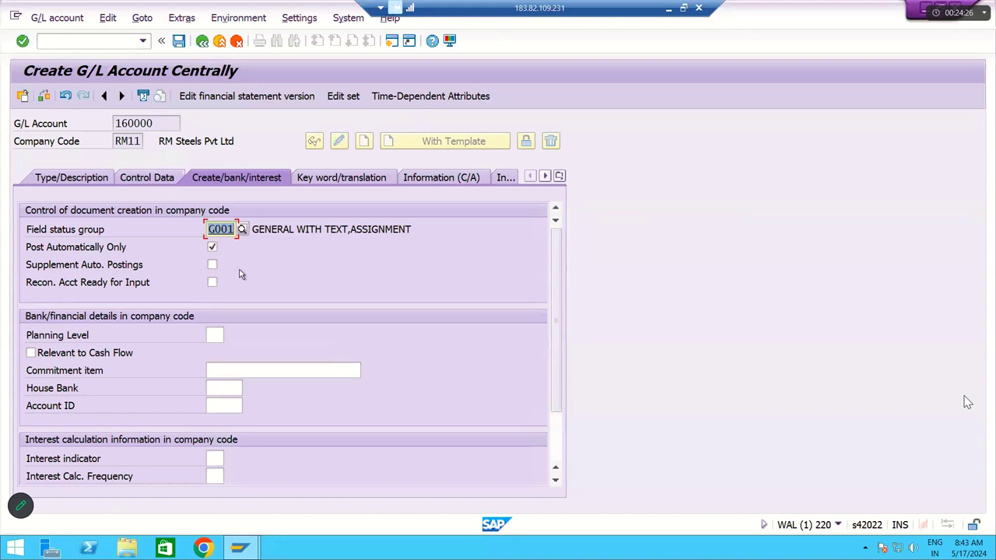
click(180, 40)
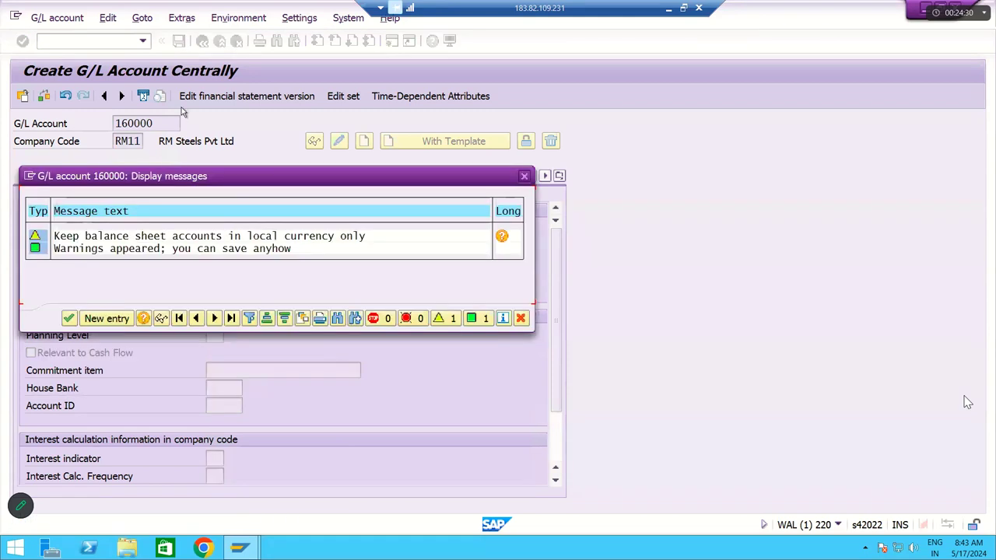
click(69, 319)
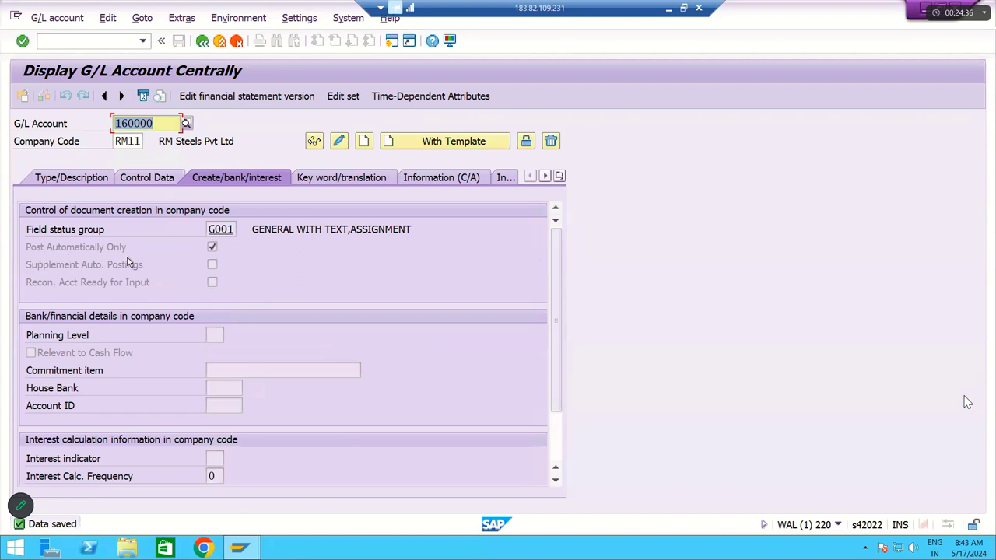
- Review the saved account's type and descriptions, control data, and document creation settings
click(149, 176)
click(72, 182)
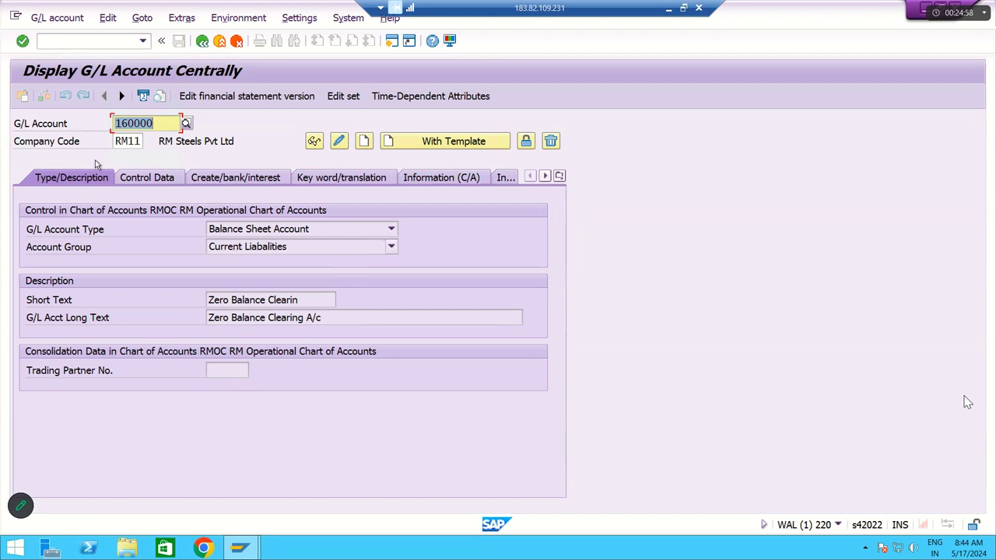
click(138, 177)
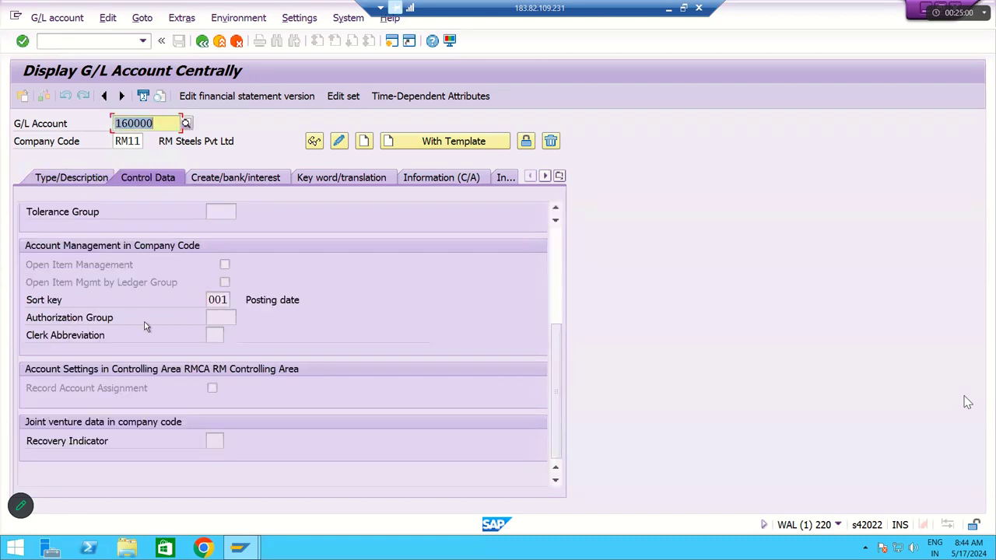
click(218, 187)
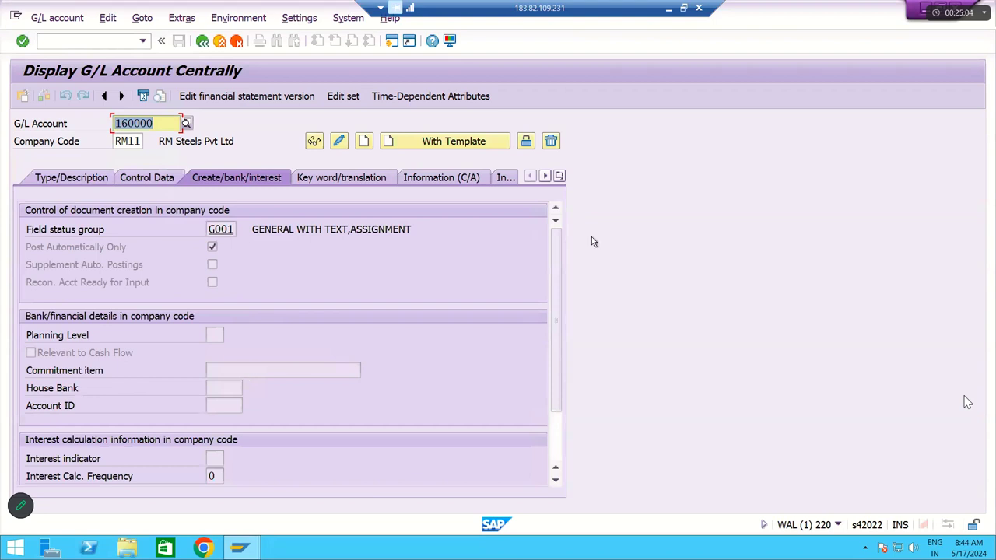
- Switch to the SAP FI_New Excel workbook and review the GL Master Creation notes and the zero-balance clearing account entry under Document Splitting
click(669, 8)
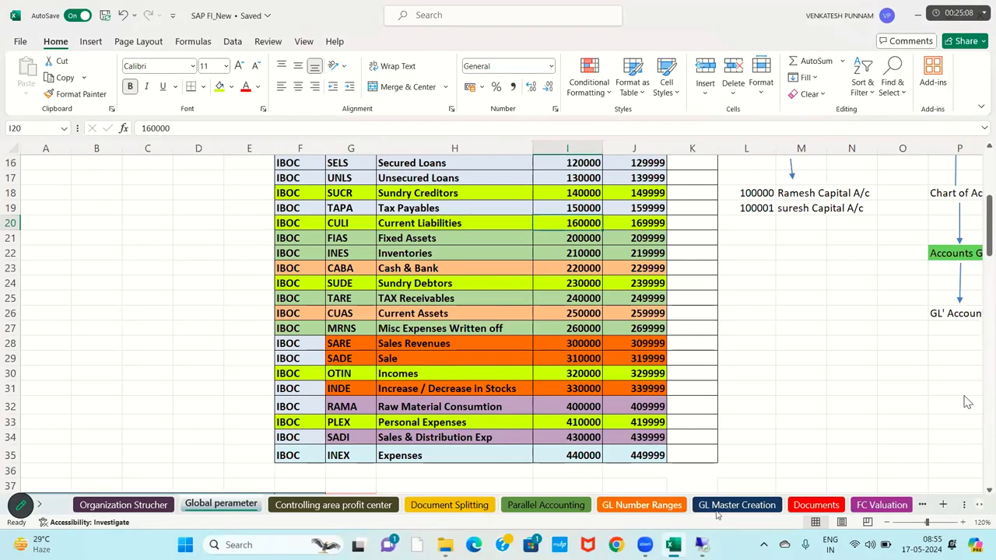
click(735, 505)
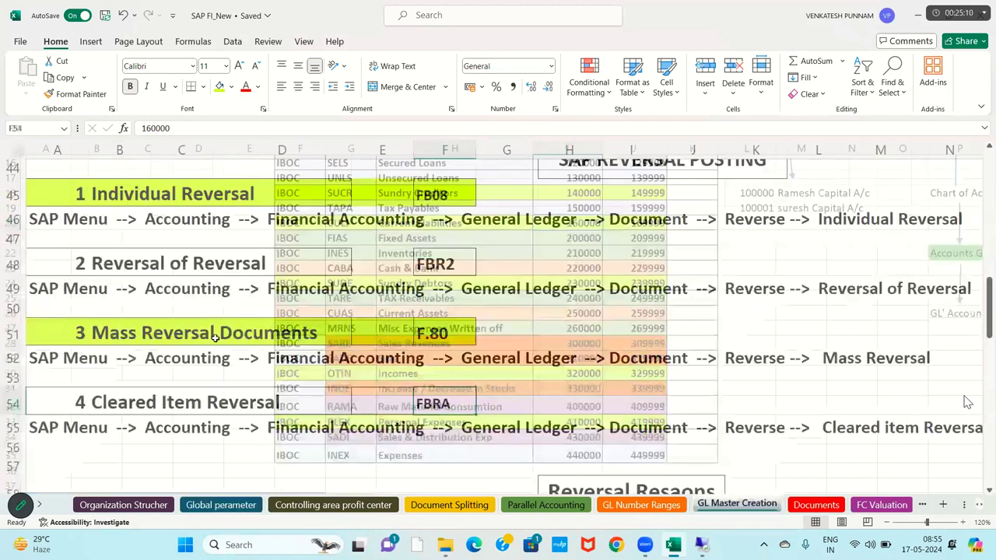
scroll(350, 356, up, 9)
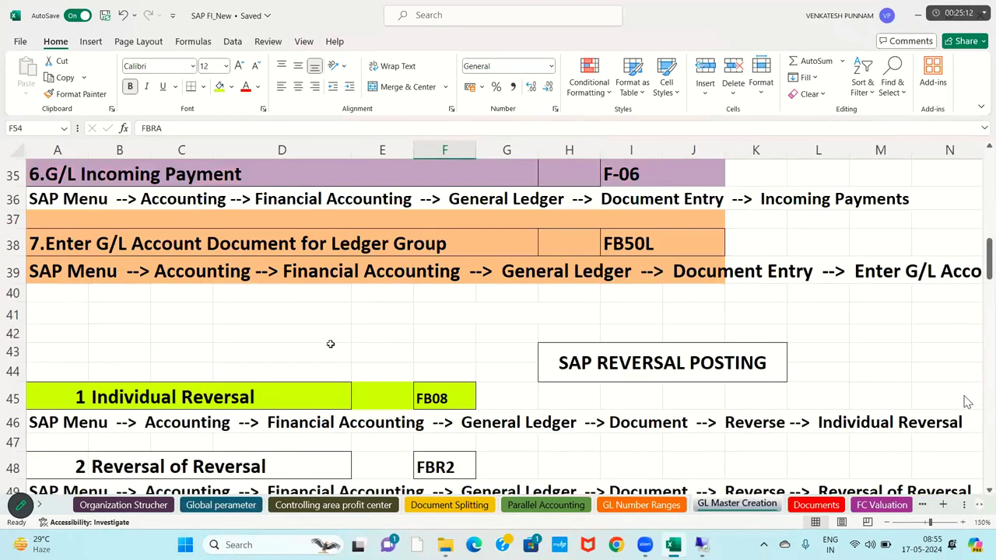
scroll(363, 445, up, 5)
drag(47, 210, 967, 402)
drag(391, 260, 391, 260)
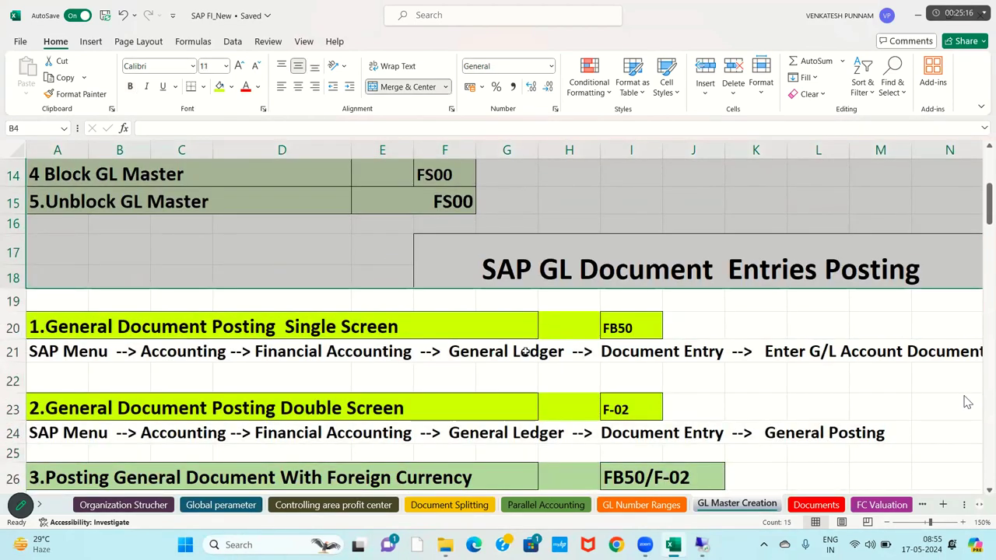
click(434, 505)
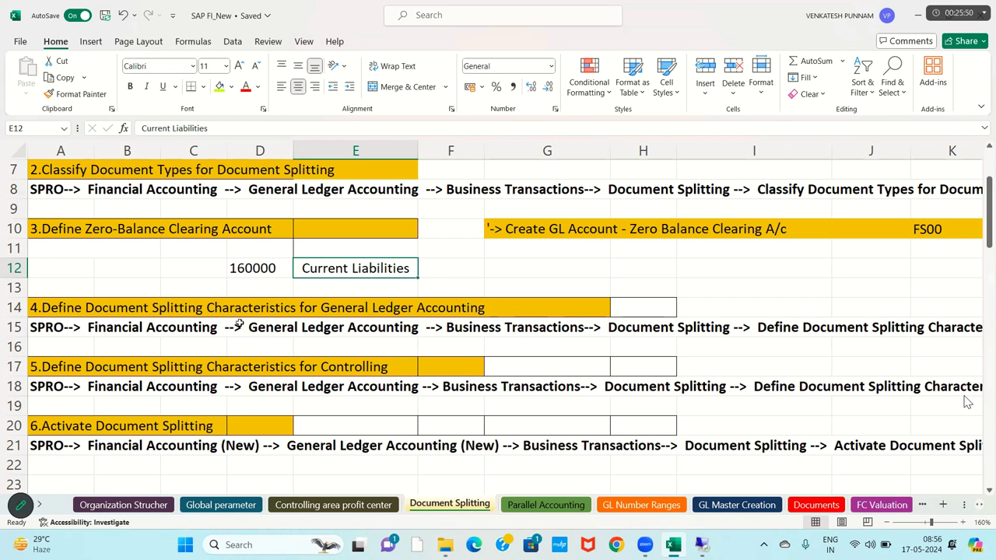
drag(196, 264, 474, 263)
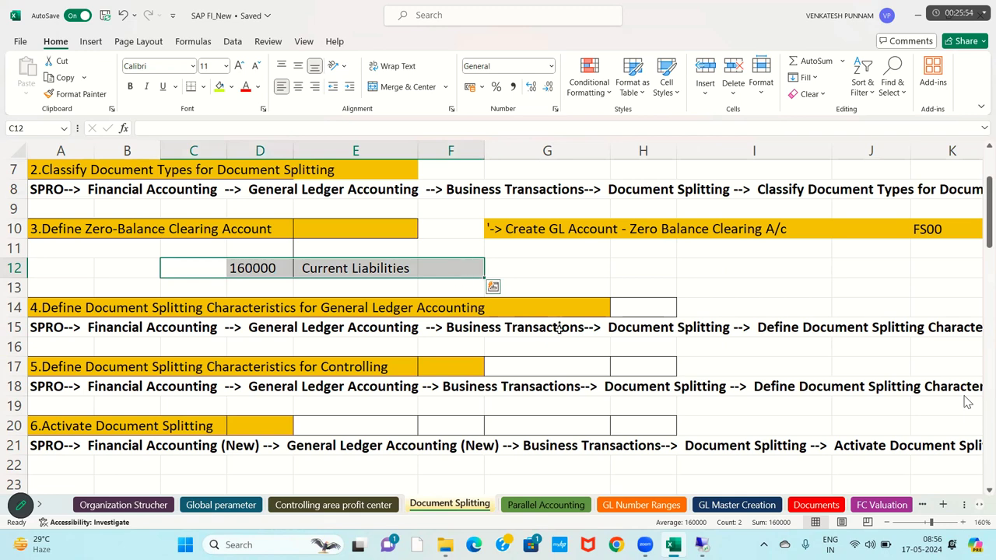
- Switch back to SAP and open the SAP Reference IMG through transaction SPRO
key(alt+Tab)
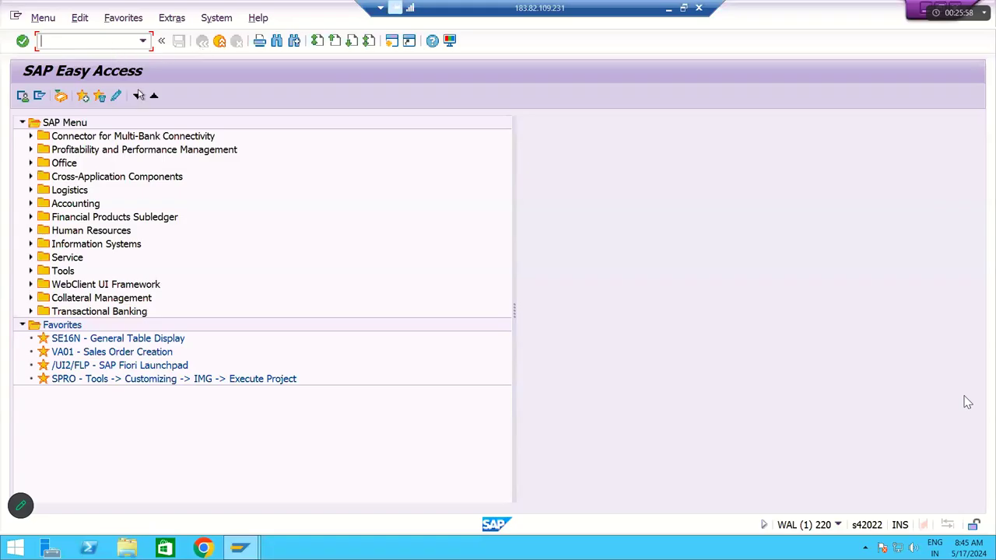
text(SPRO)
key(Return)
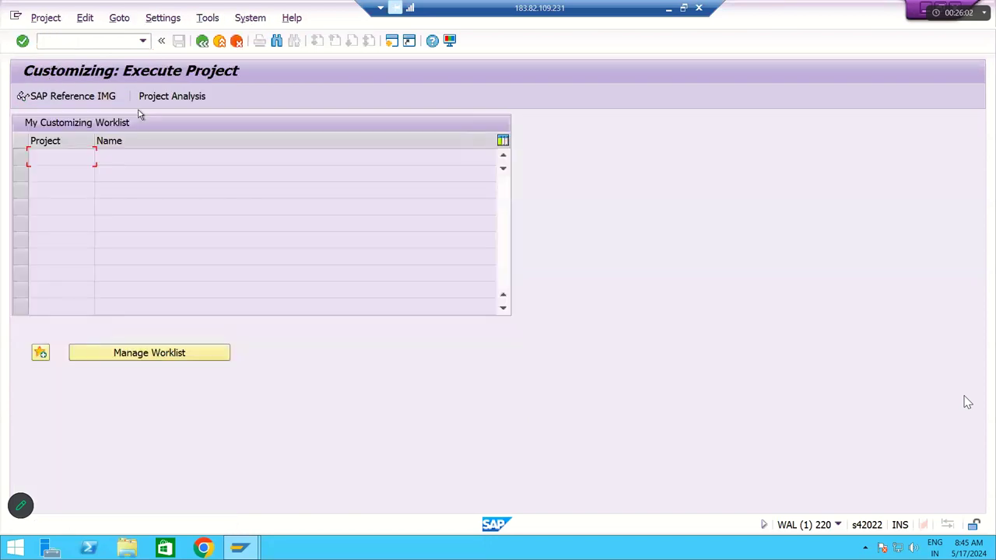
click(92, 99)
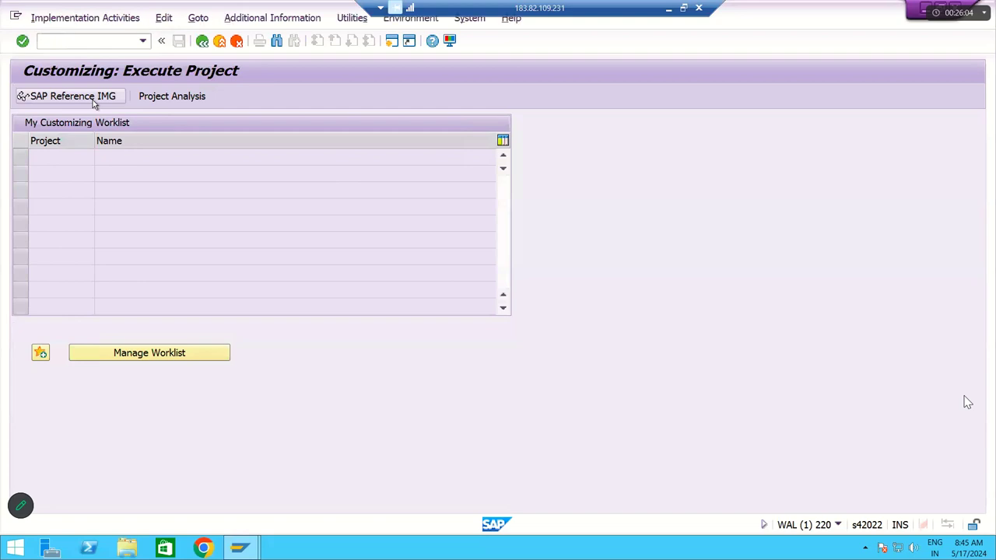
- Expand Financial Accounting and its General Ledger Accounting node in the implementation guide
key(Down)
key(Down)
key(Down)
key(Down)
key(Down)
key(Down)
key(Down)
key(Down)
key(Down)
key(Down)
key(Down)
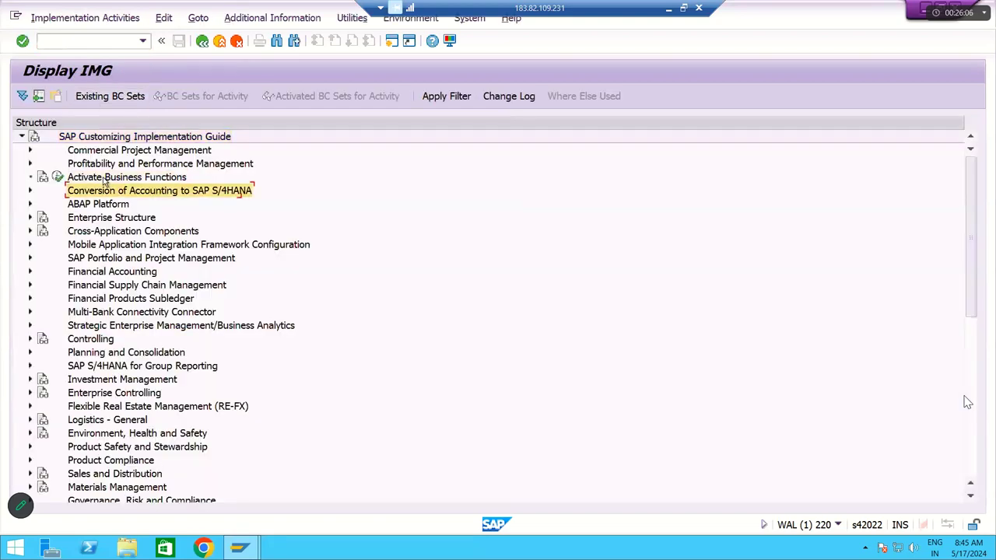
key(Up)
key(Up)
key(Up)
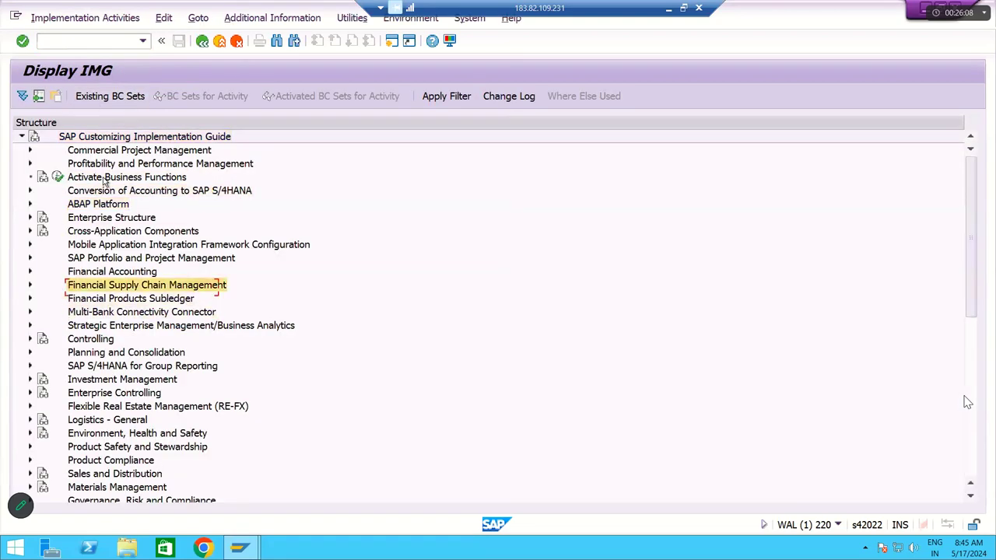
key(Right)
key(Down)
key(Down)
key(Right)
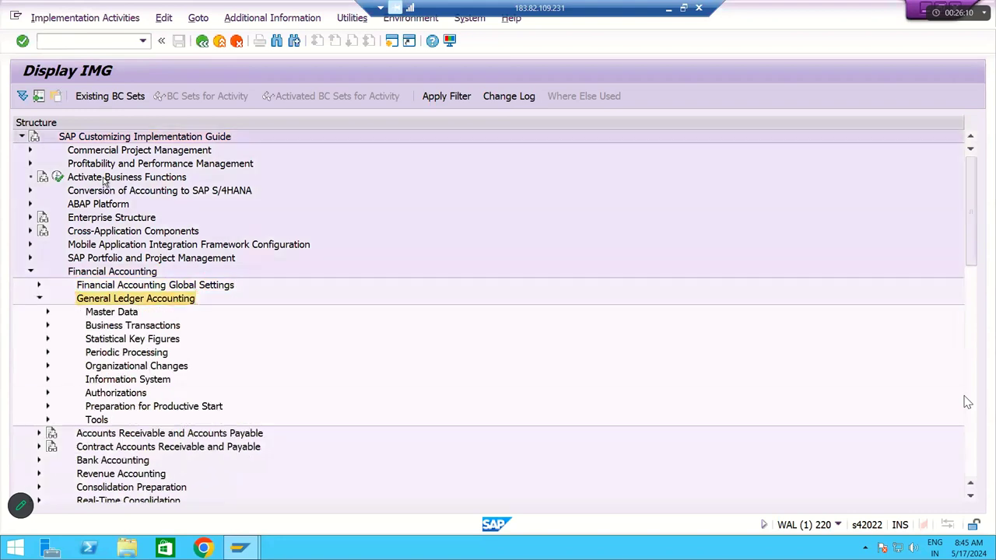
- Expand Business Transactions and Document Splitting under General Ledger Accounting, and select the Define Zero-Balance Clearing Account activity
key(Down)
key(Down)
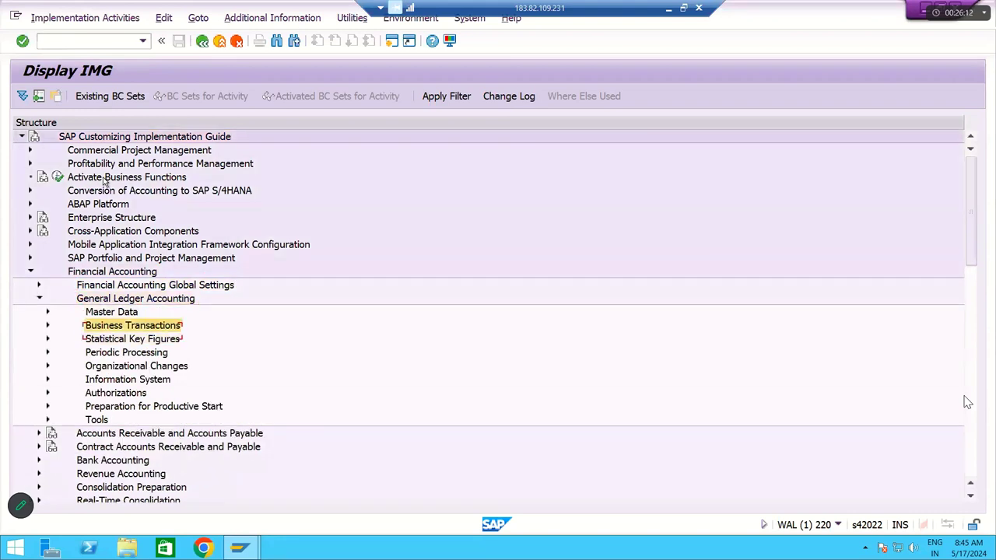
key(Right)
key(Down)
key(Down)
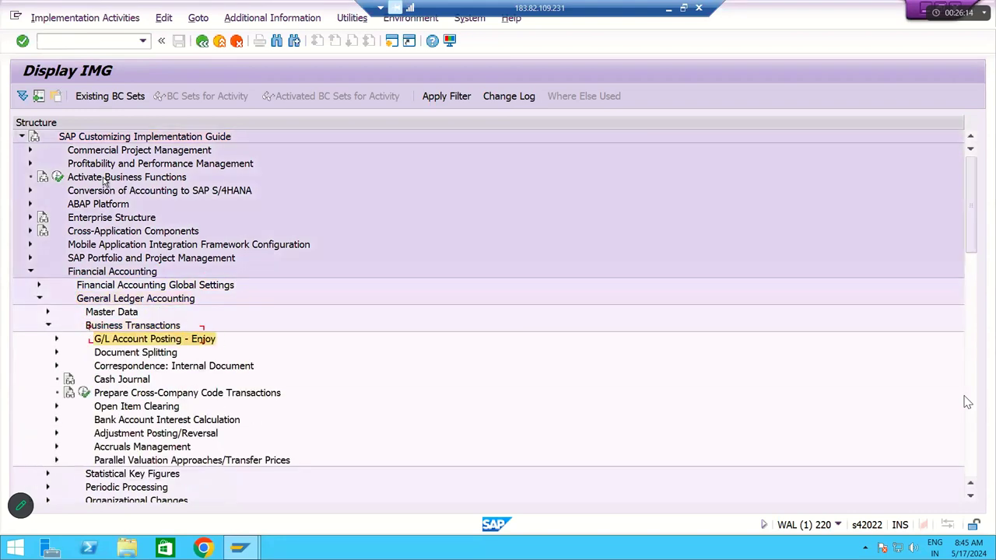
key(Right)
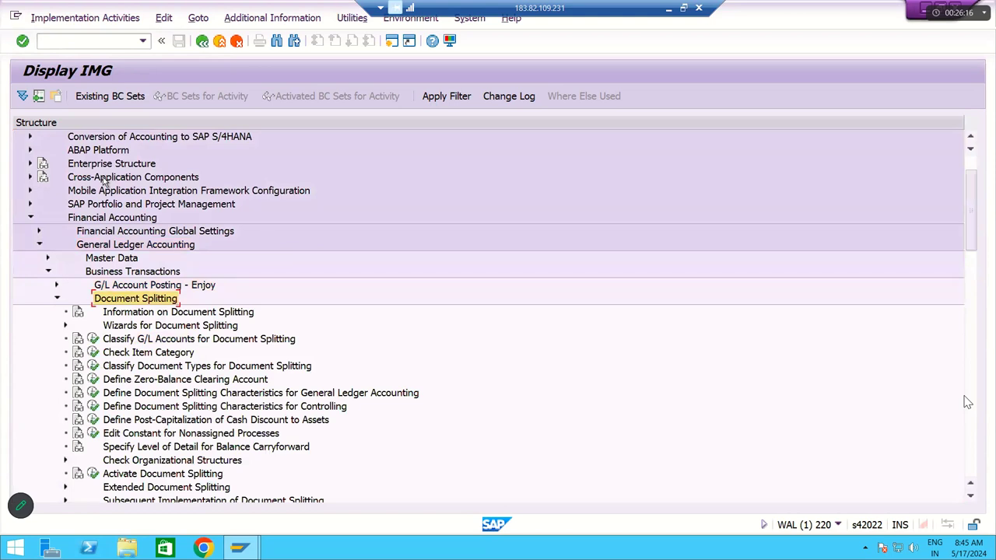
key(Down)
key(Down)
key(Down)
key(Down)
key(Down)
key(Down)
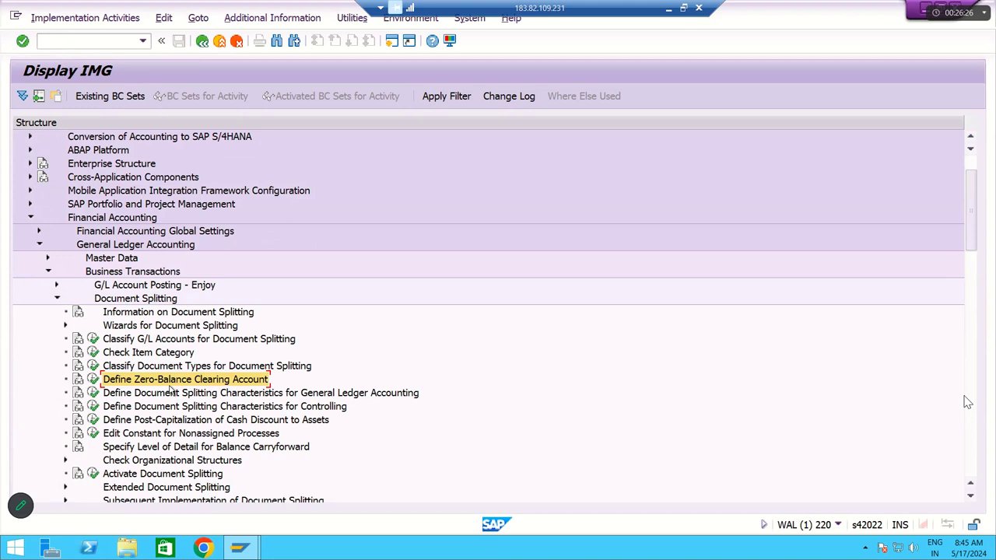
click(92, 380)
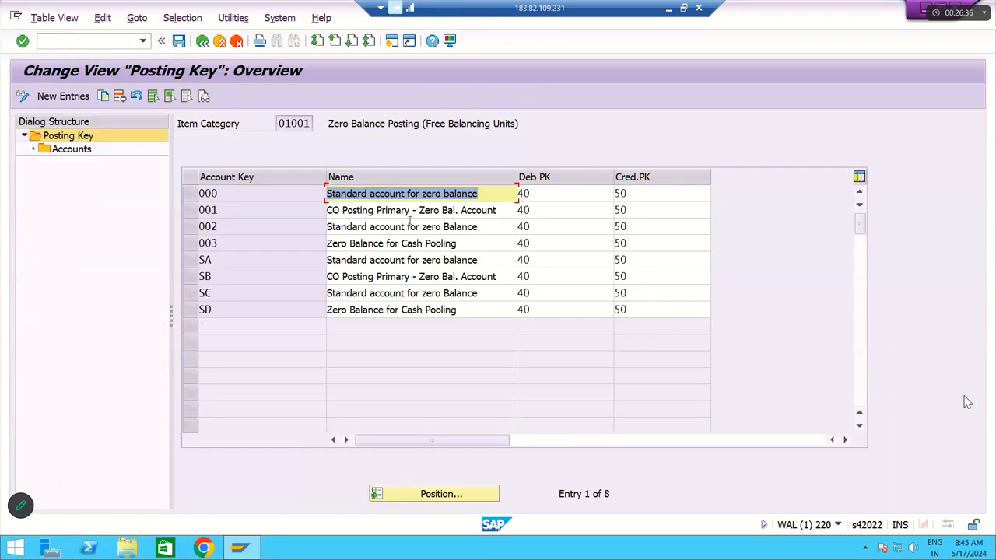
click(193, 198)
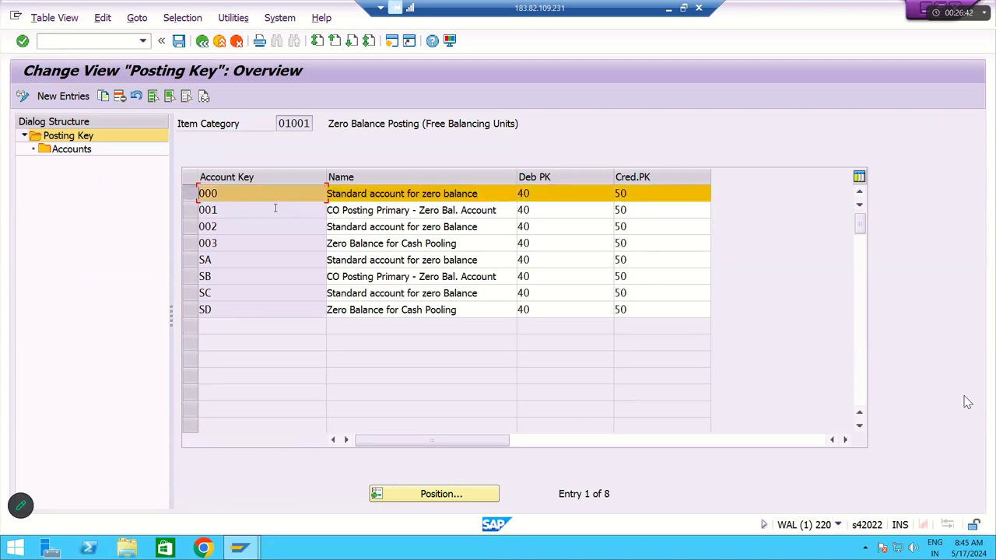
double_click(71, 150)
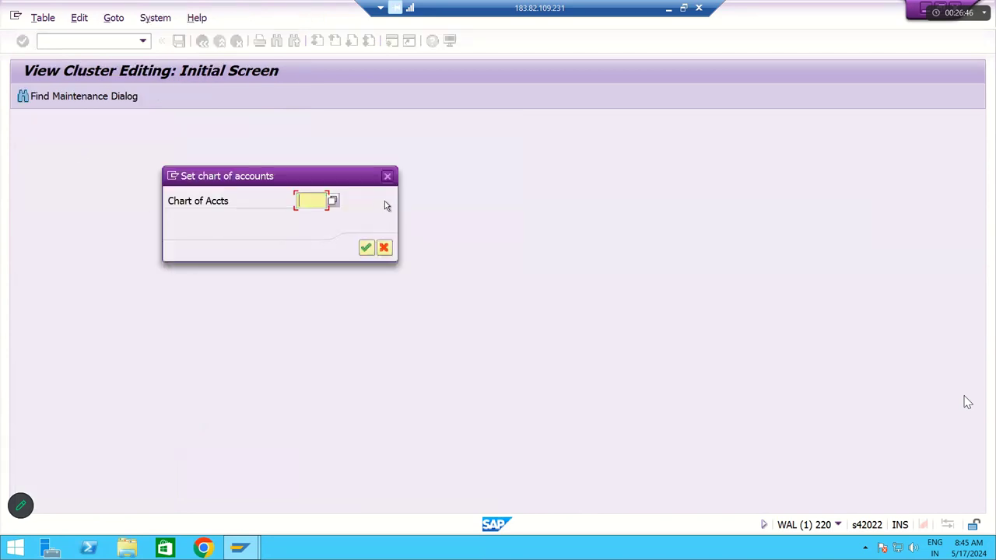
text(RMOC)
key(Return)
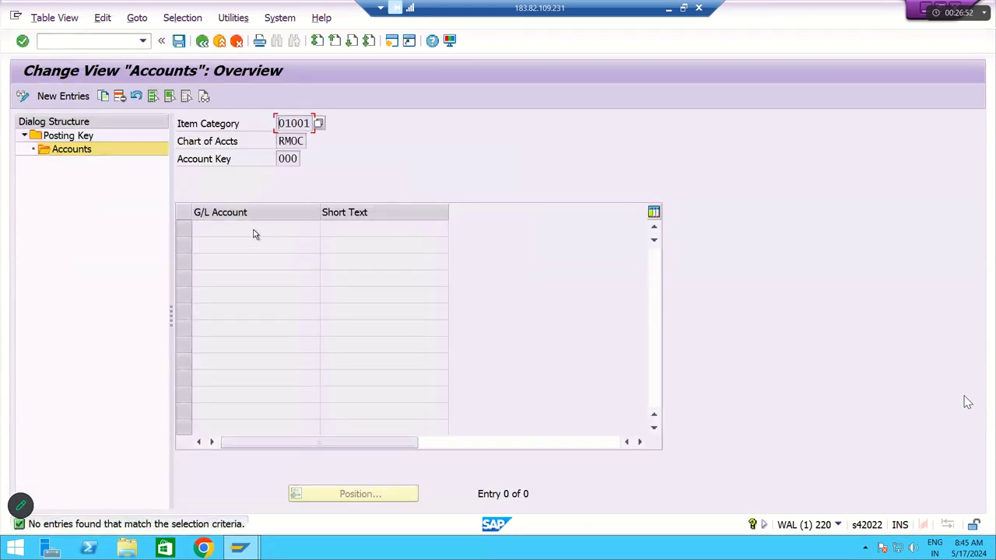
click(201, 41)
click(202, 42)
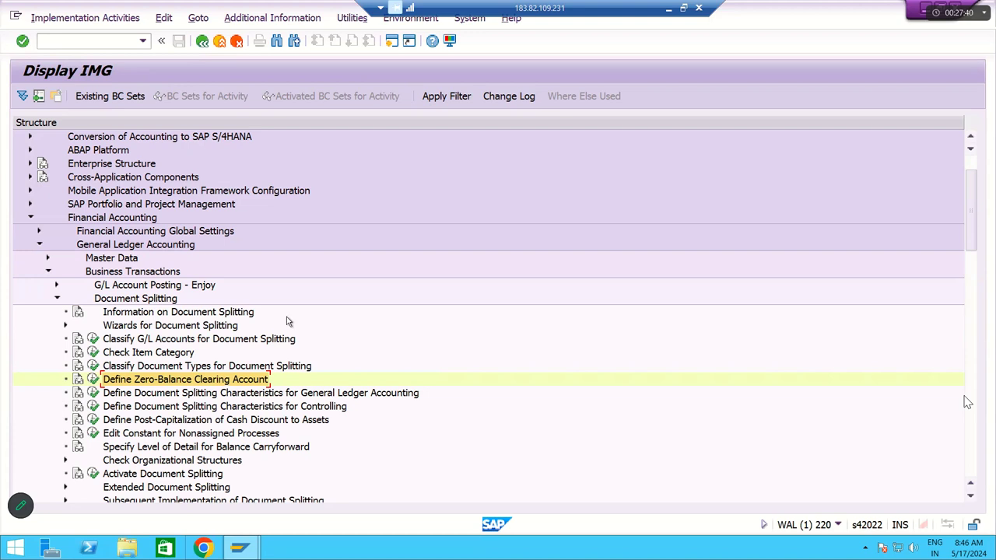
- Execute Define Zero-Balance Clearing Account and select account key 000, Standard account for zero balance
click(91, 380)
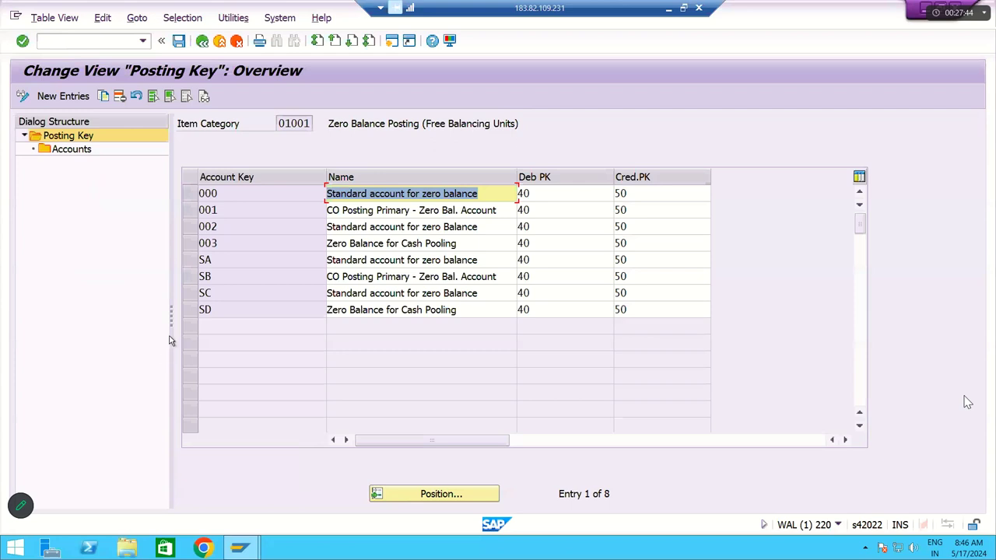
click(190, 194)
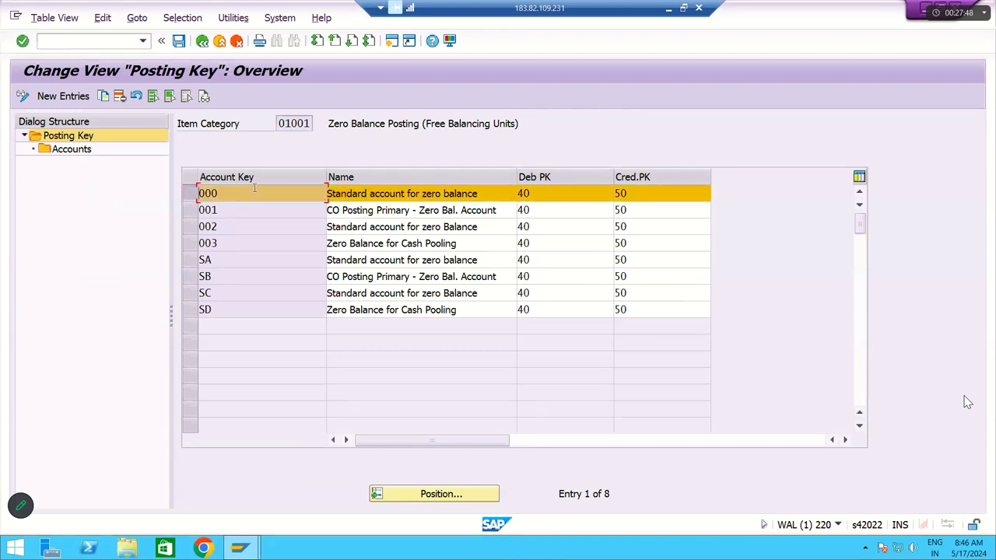
drag(329, 194, 488, 197)
drag(422, 194, 494, 194)
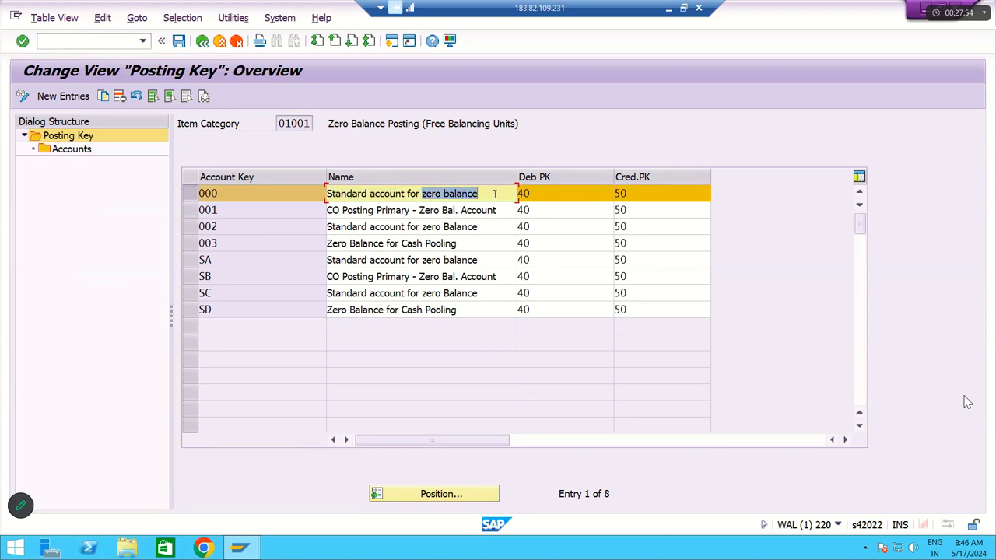
click(192, 199)
click(194, 203)
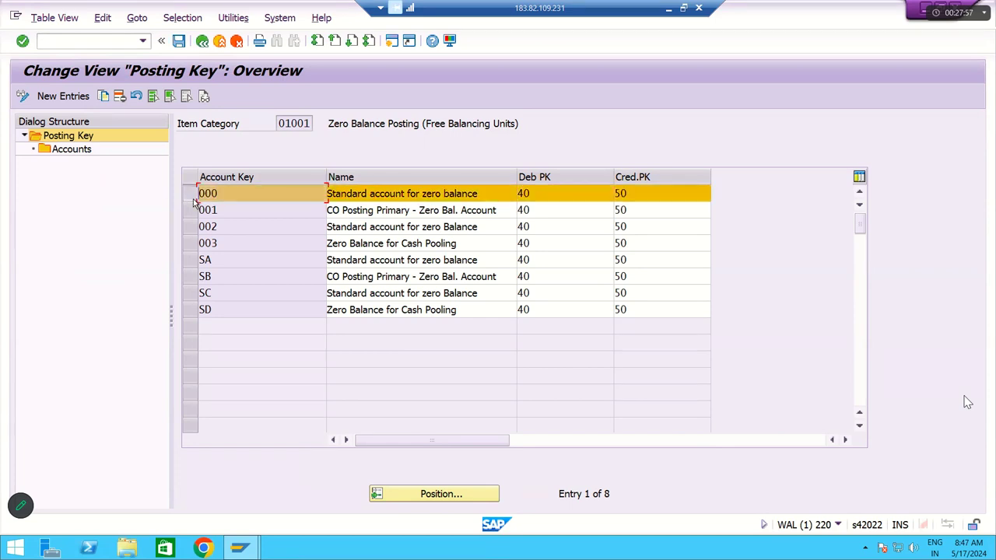
- Open the accounts assigned to account key 000, choosing RMOC, RM Operational Chart of Accounts, as the chart of accounts
click(68, 158)
double_click(67, 158)
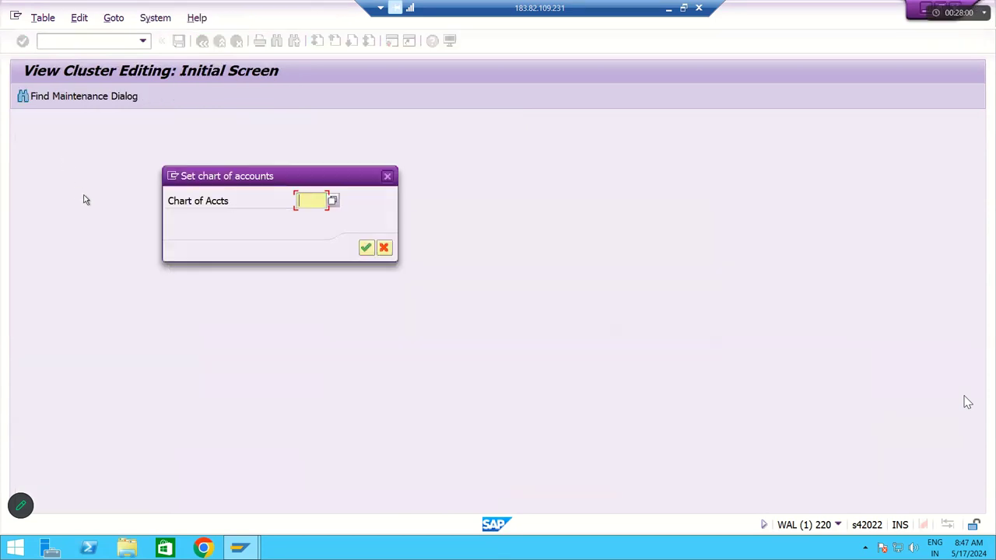
key(BackSpace)
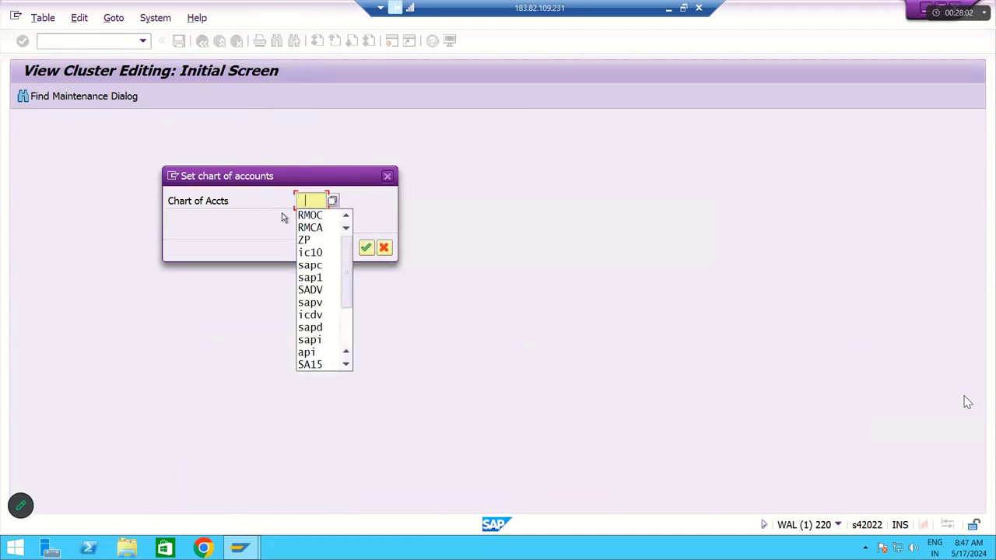
click(306, 216)
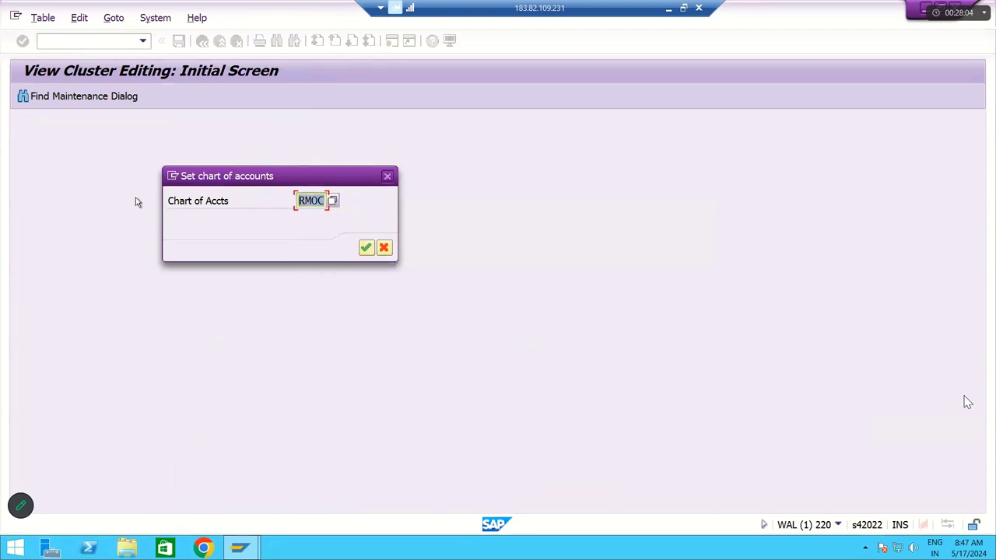
key(BackSpace)
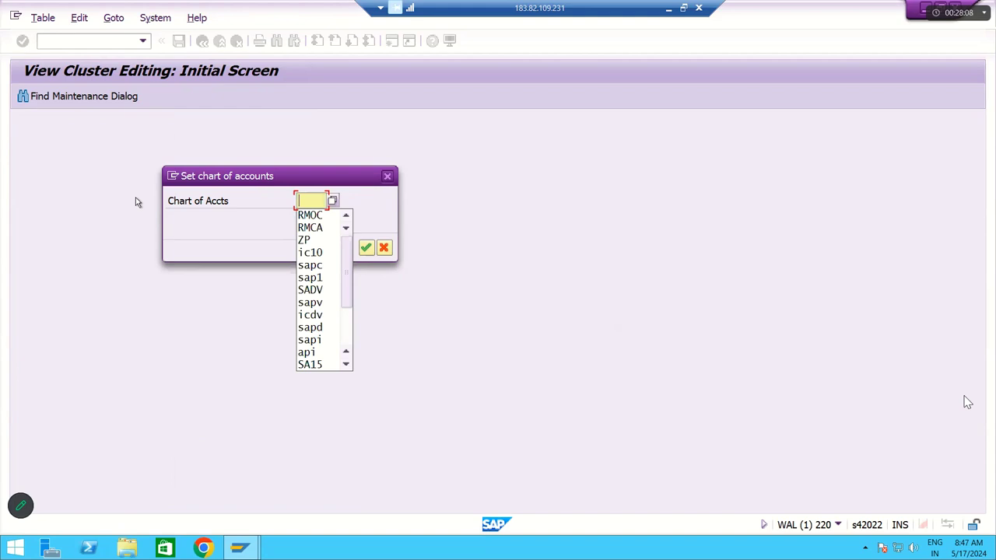
click(332, 202)
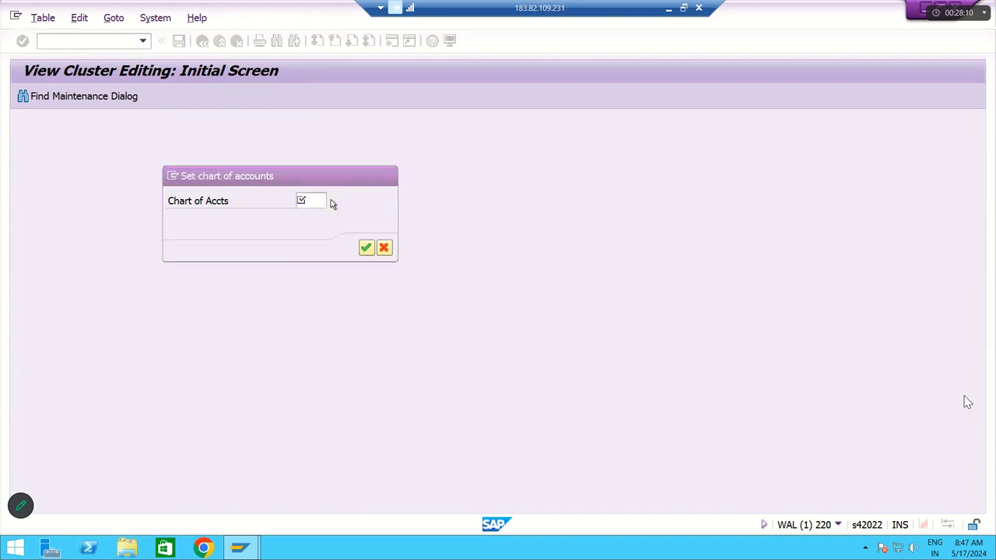
scroll(308, 276, down, 5)
scroll(308, 276, down, 20)
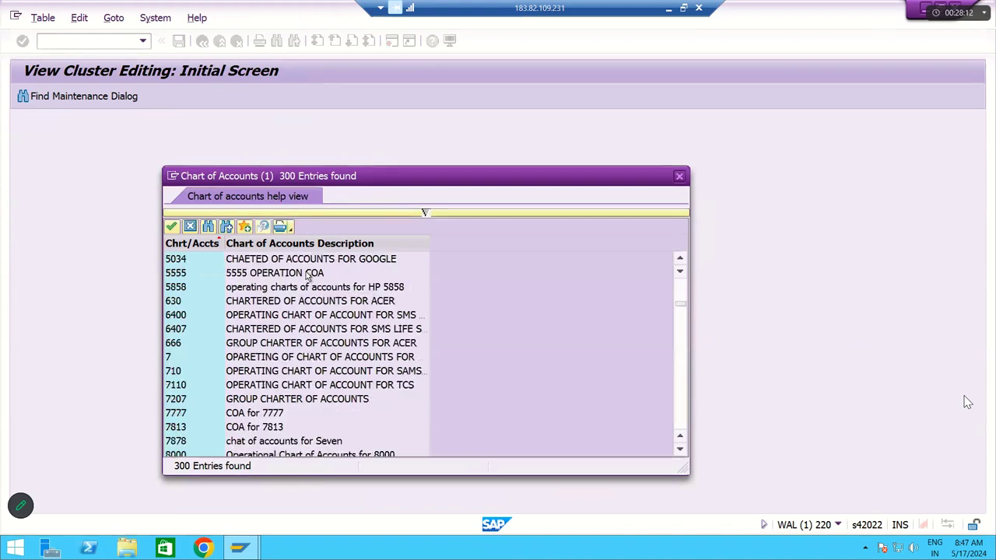
scroll(309, 277, down, 20)
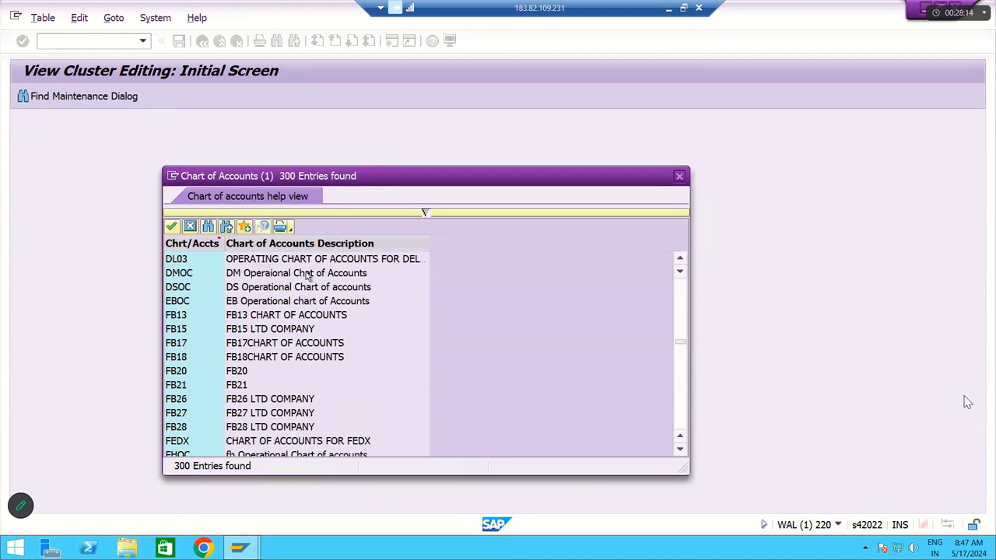
scroll(308, 277, down, 20)
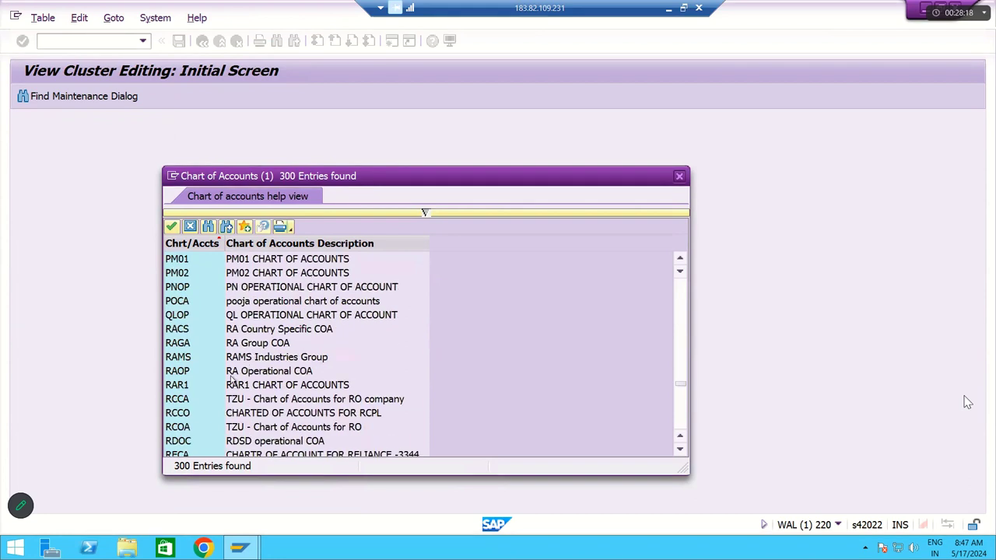
scroll(222, 405, down, 4)
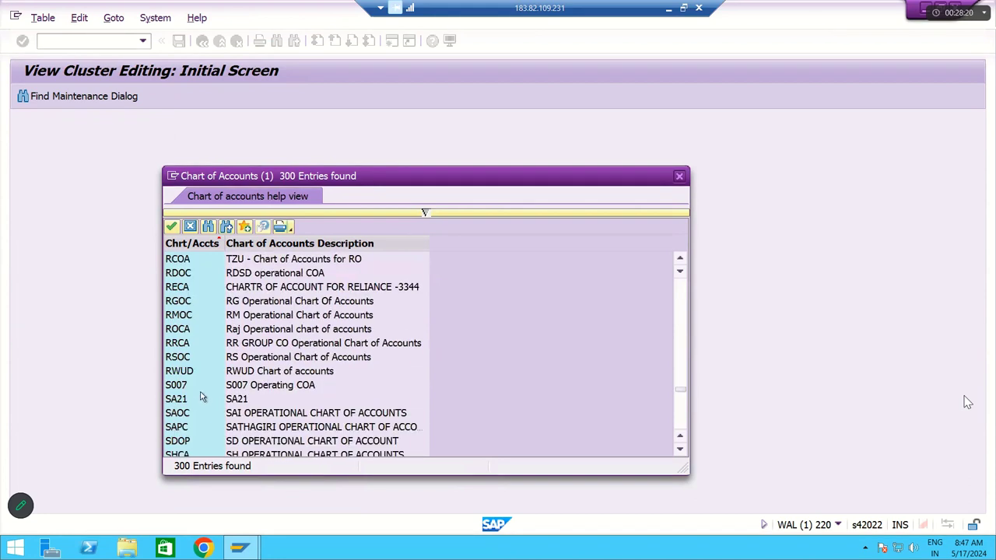
click(202, 316)
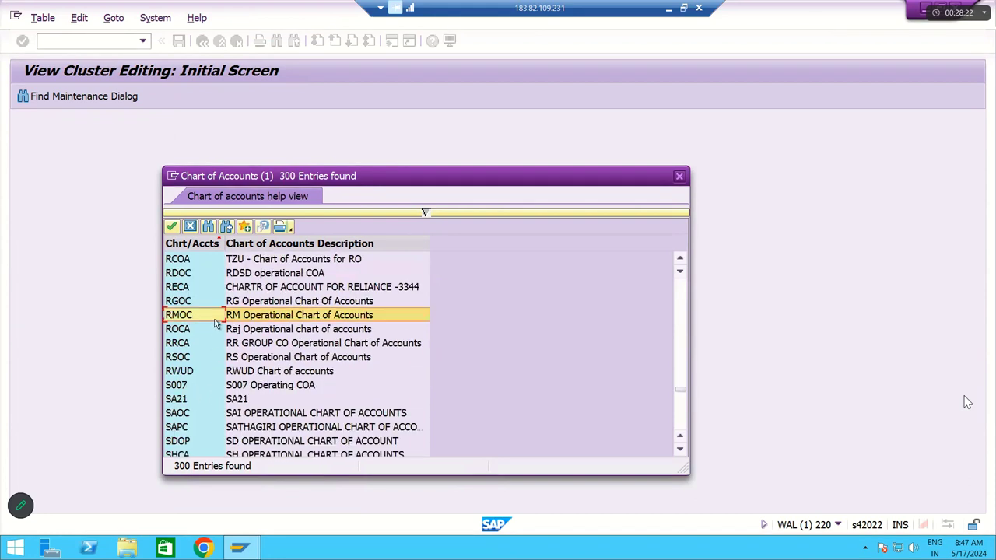
double_click(332, 324)
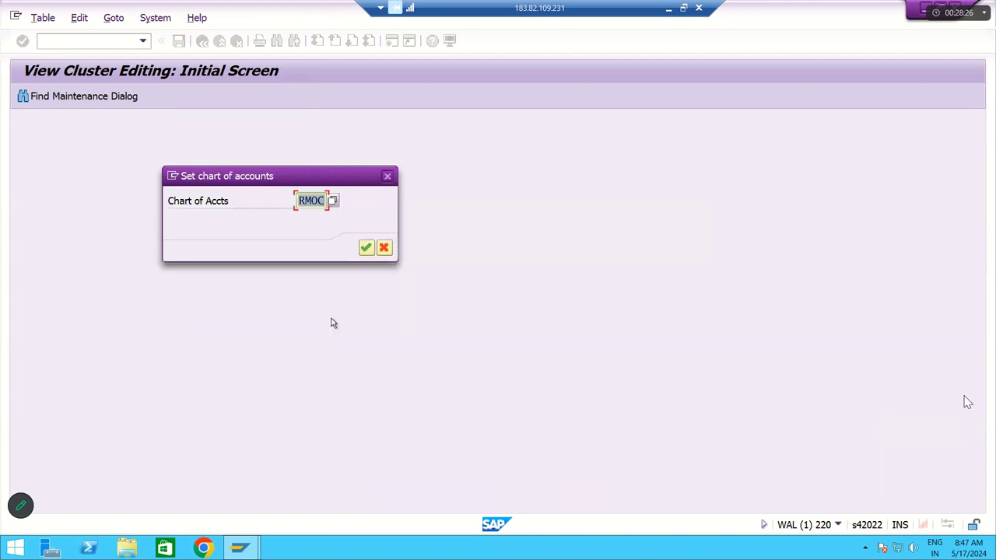
click(366, 248)
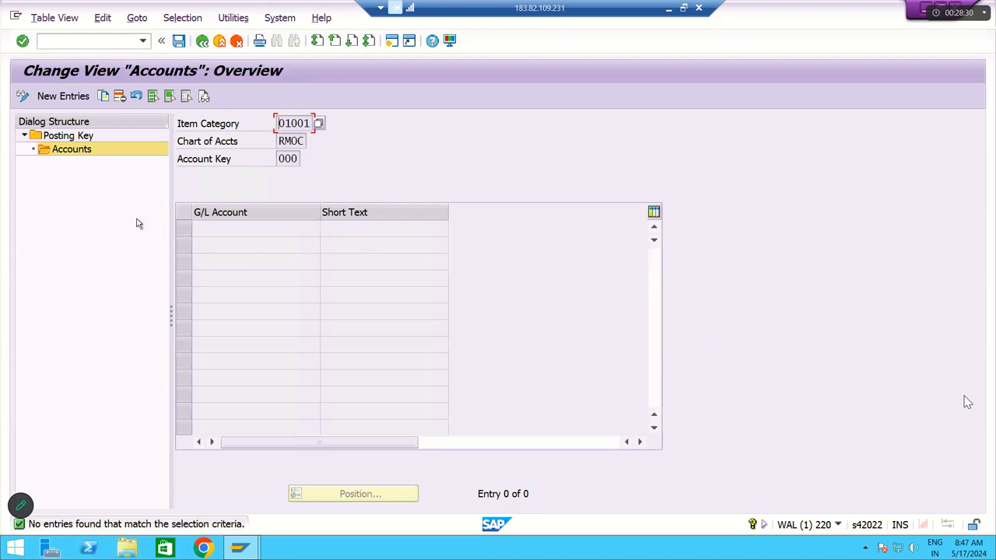
- Add G/L account 160000, Zero Balance Clearing A/c, as a new entry and save it under the proposed customizing request
click(69, 99)
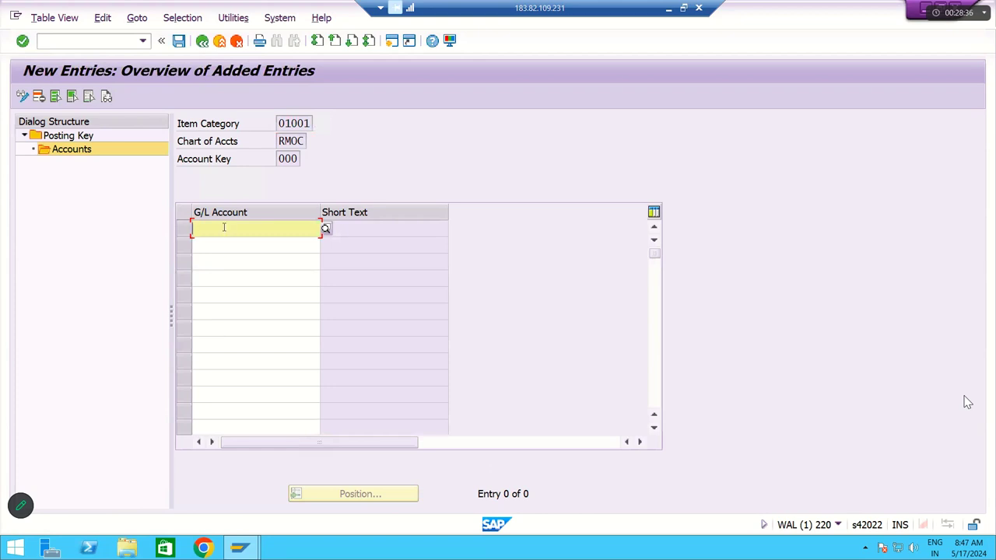
text(16)
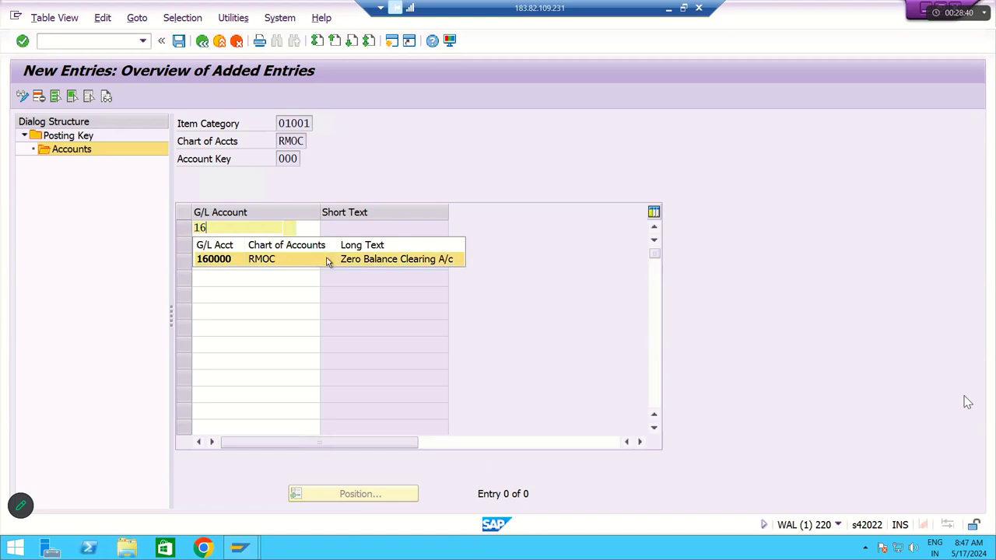
click(384, 260)
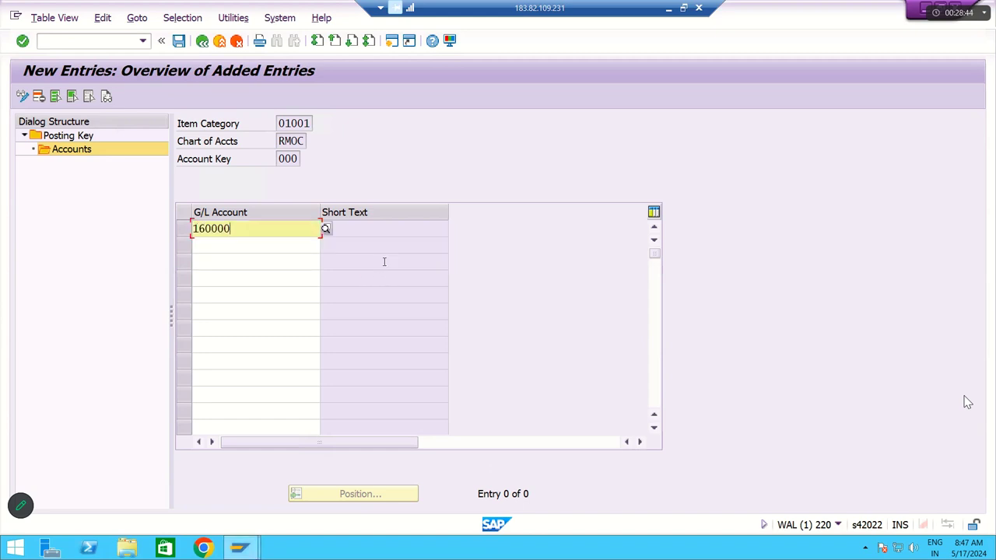
key(Return)
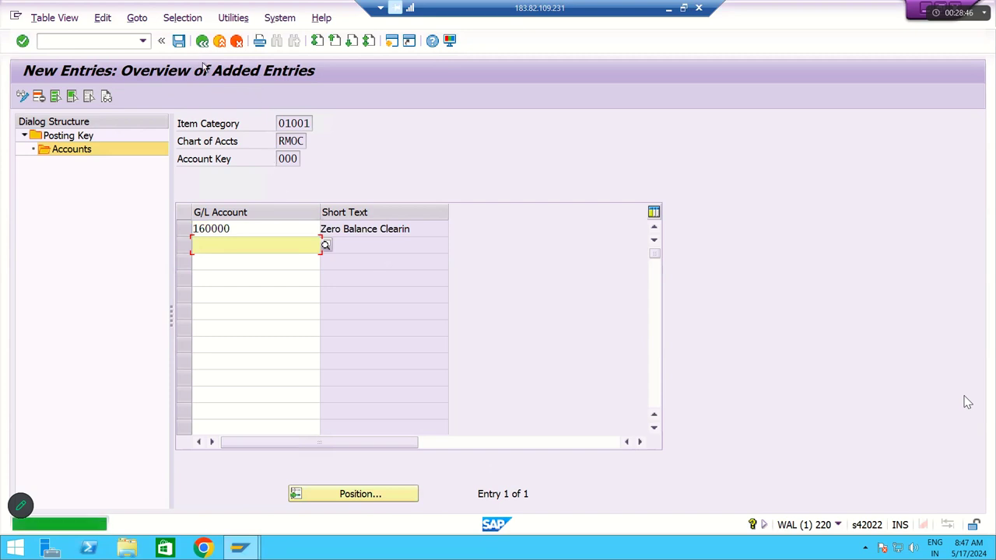
click(180, 41)
click(285, 265)
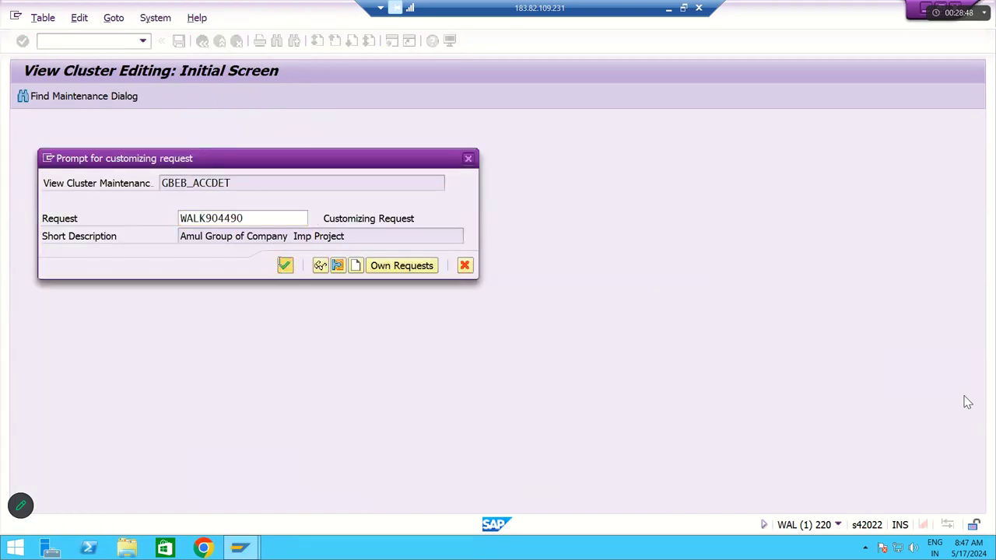
click(180, 42)
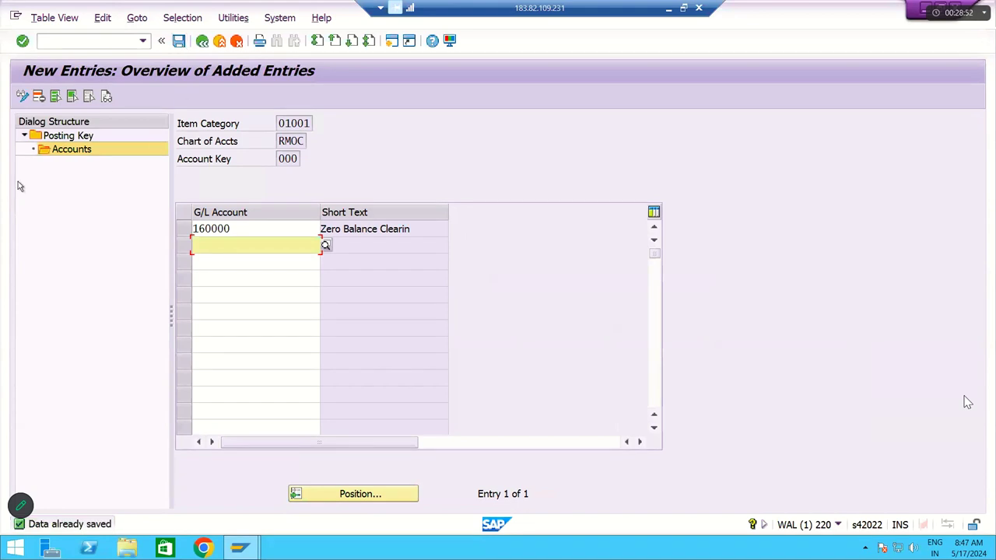
- Save the zero-balance clearing account settings once more and return through the Posting Key overview to the implementation guide
click(68, 136)
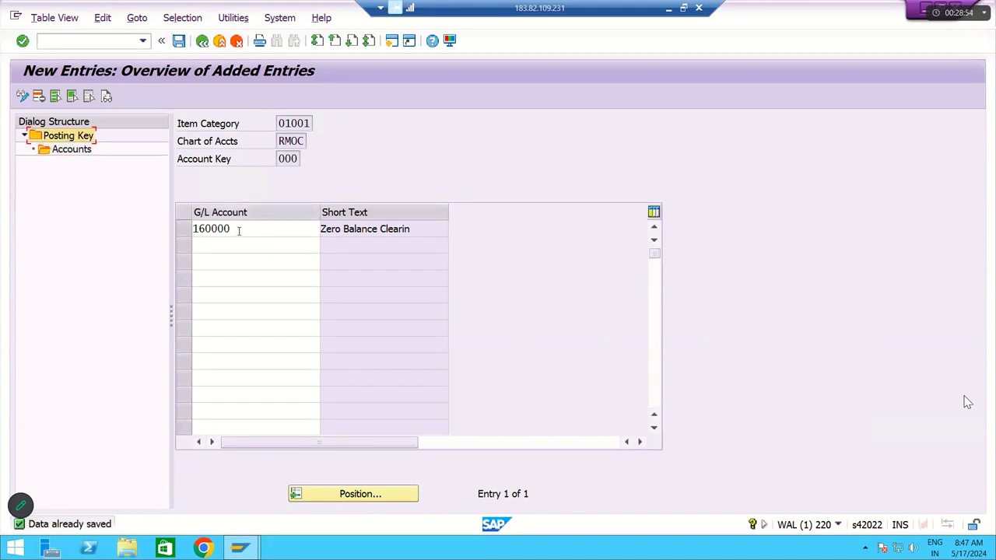
double_click(211, 229)
drag(410, 228, 318, 228)
click(179, 41)
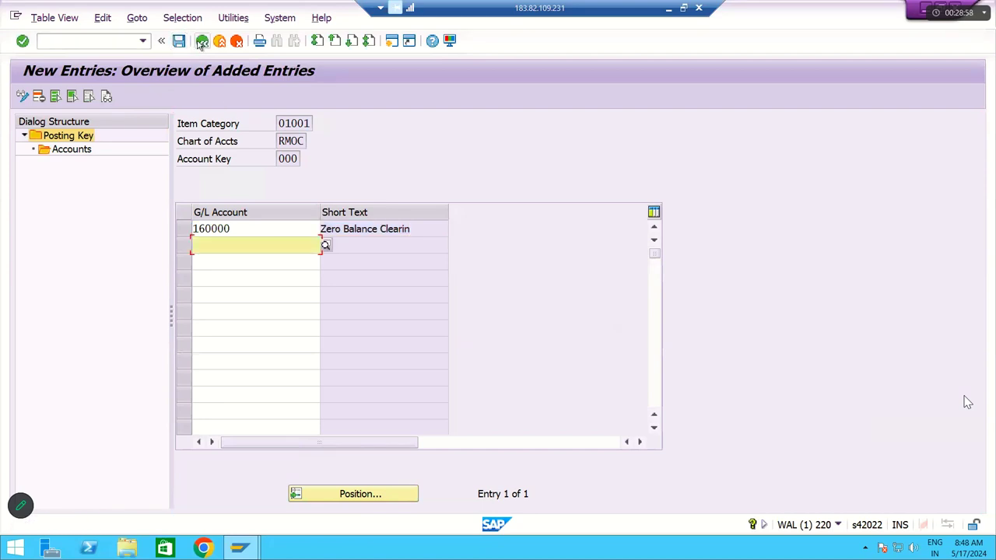
click(202, 43)
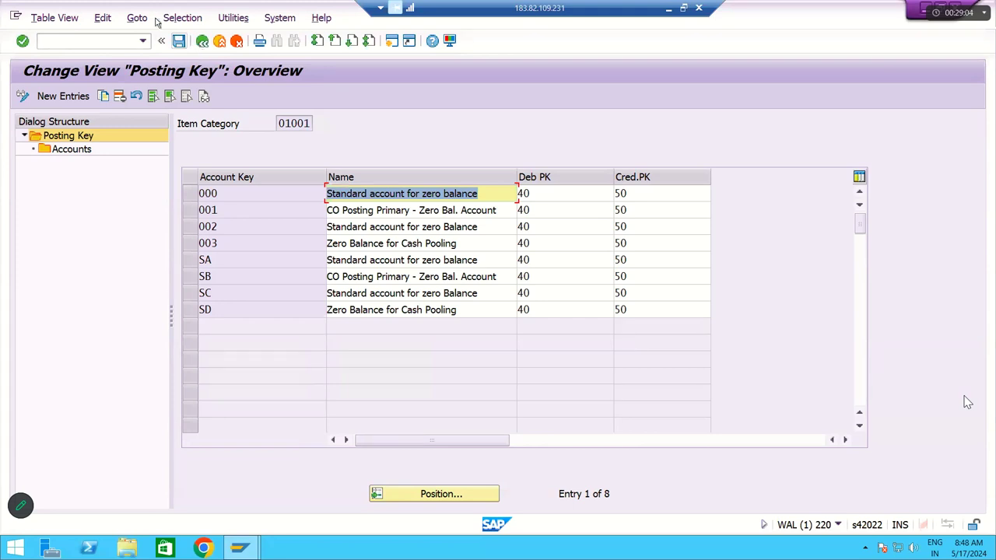
click(179, 42)
key(ctrl+s)
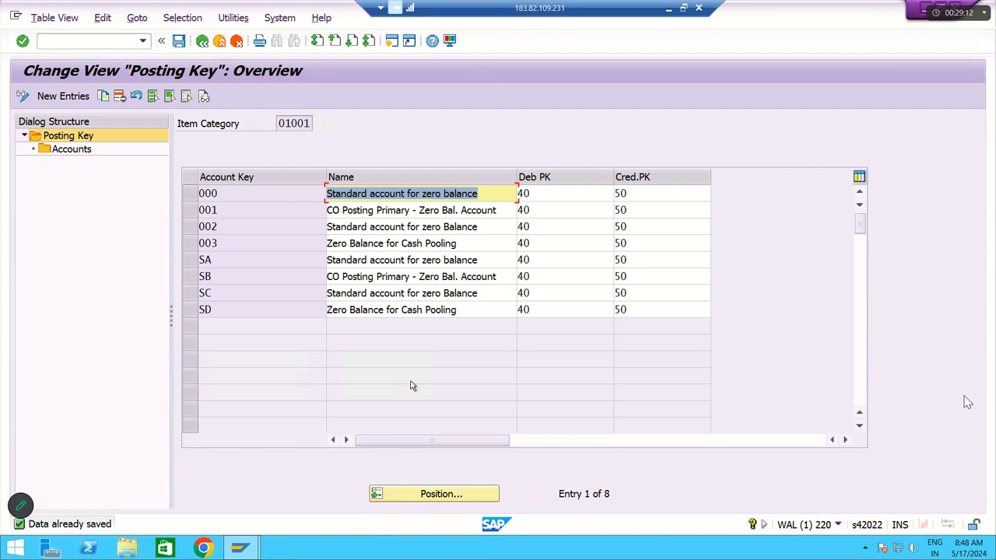
click(179, 42)
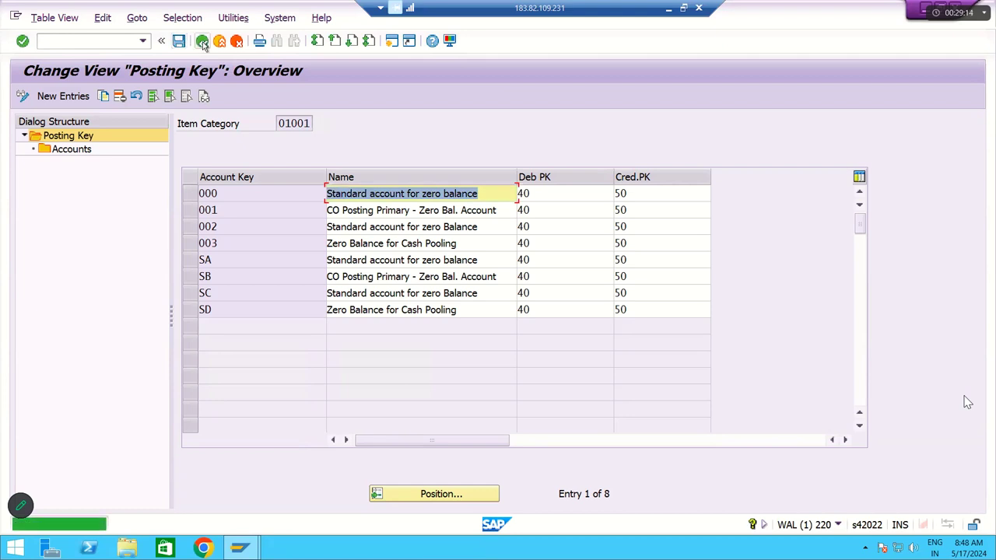
click(202, 43)
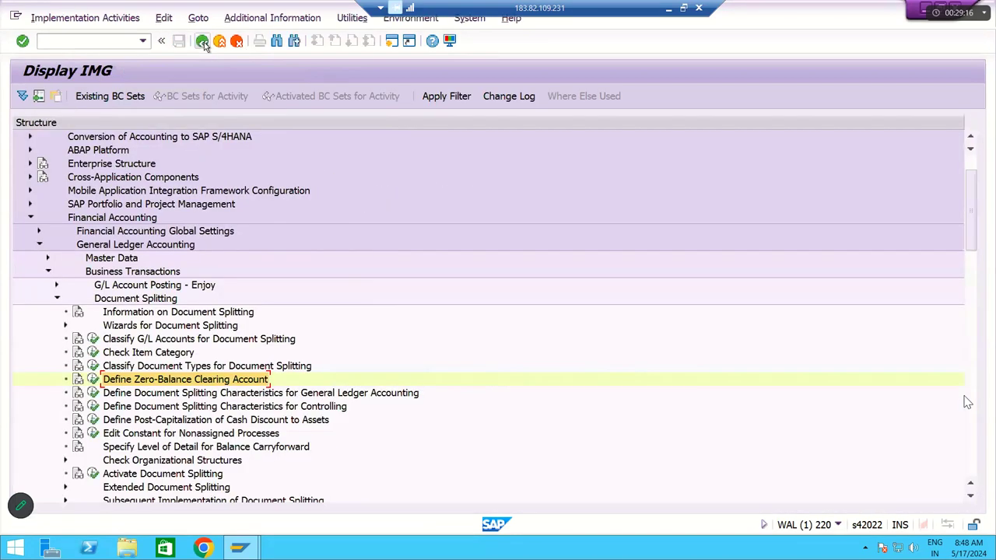
- Switch to the Excel notes and review item 4, Define Document Splitting Characteristics for General Ledger Accounting
key(alt+Tab)
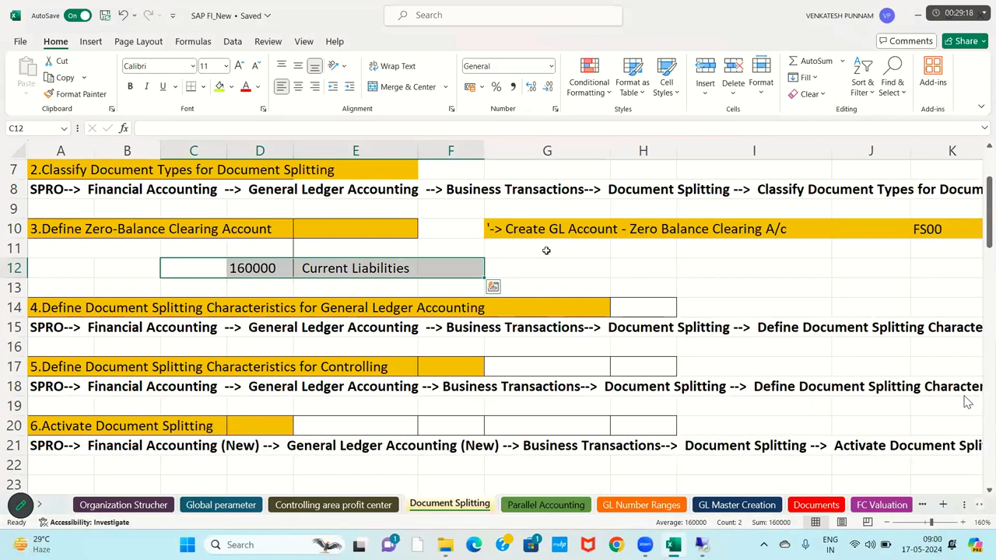
scroll(549, 249, down, 1)
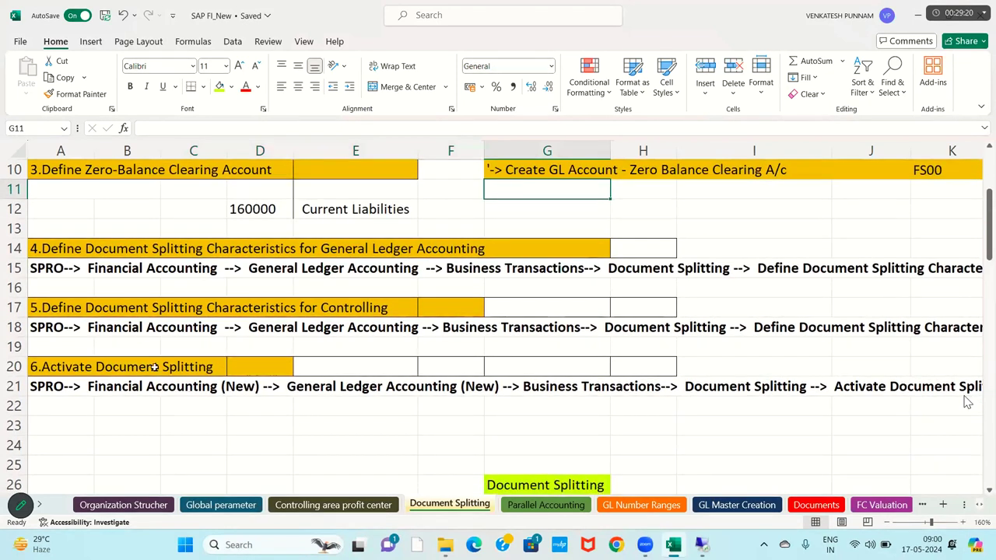
click(63, 254)
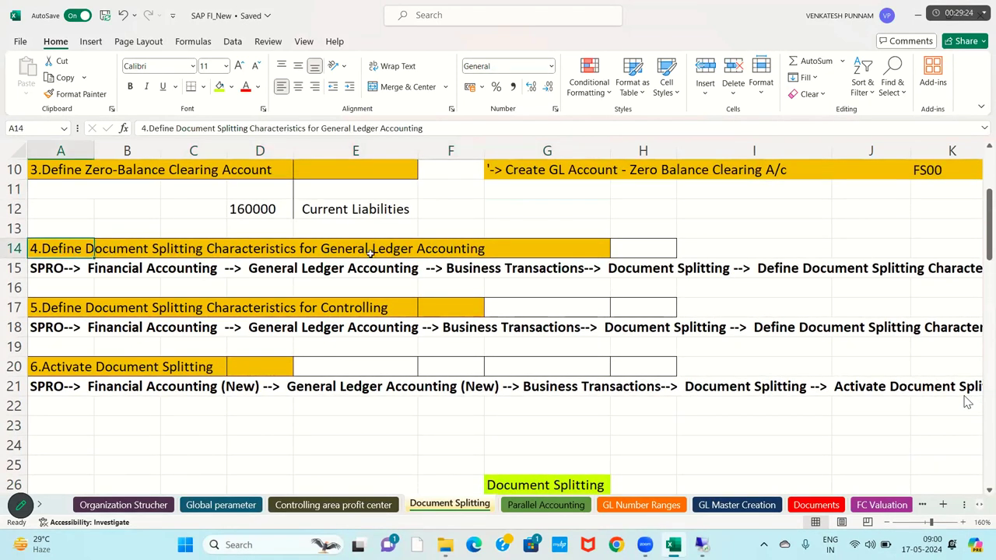
click(413, 250)
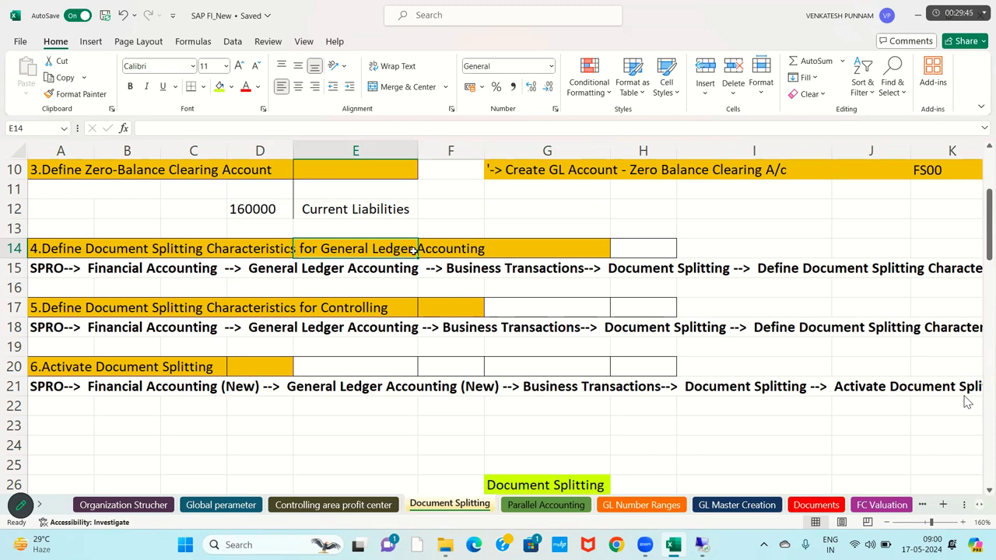
click(453, 251)
drag(37, 248, 698, 249)
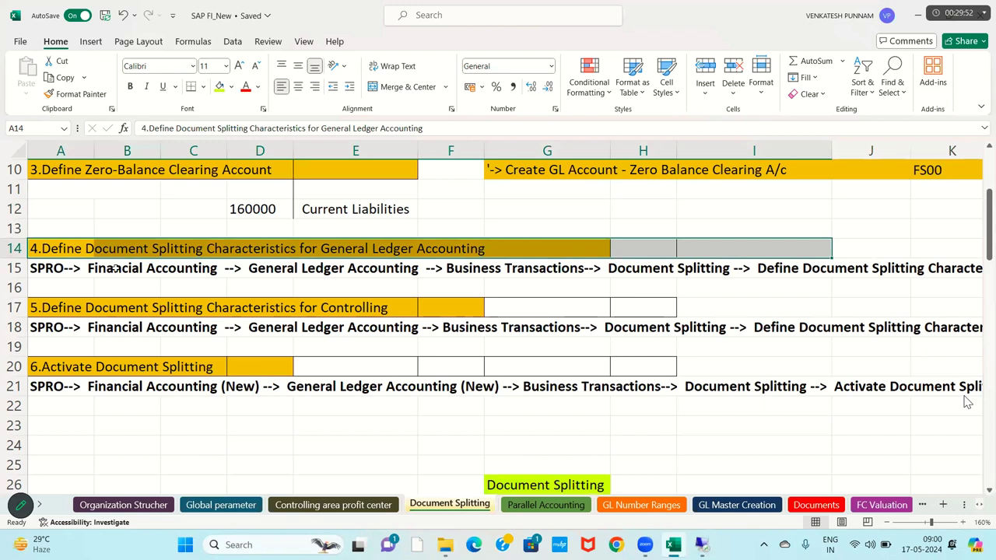
click(77, 285)
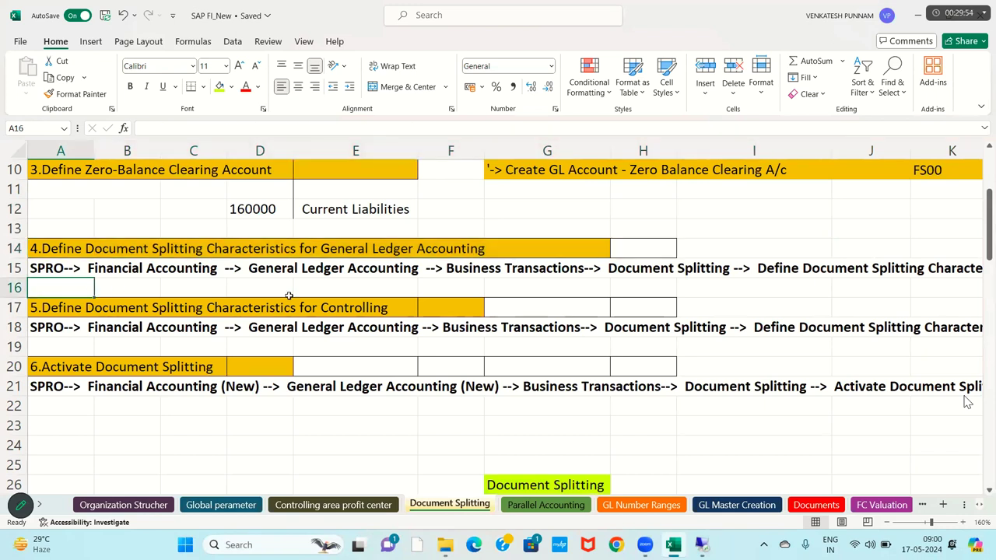
- Switch back to SAP, execute Define Document Splitting Characteristics for General Ledger Accounting and select the GSBER Business Area entry
click(702, 545)
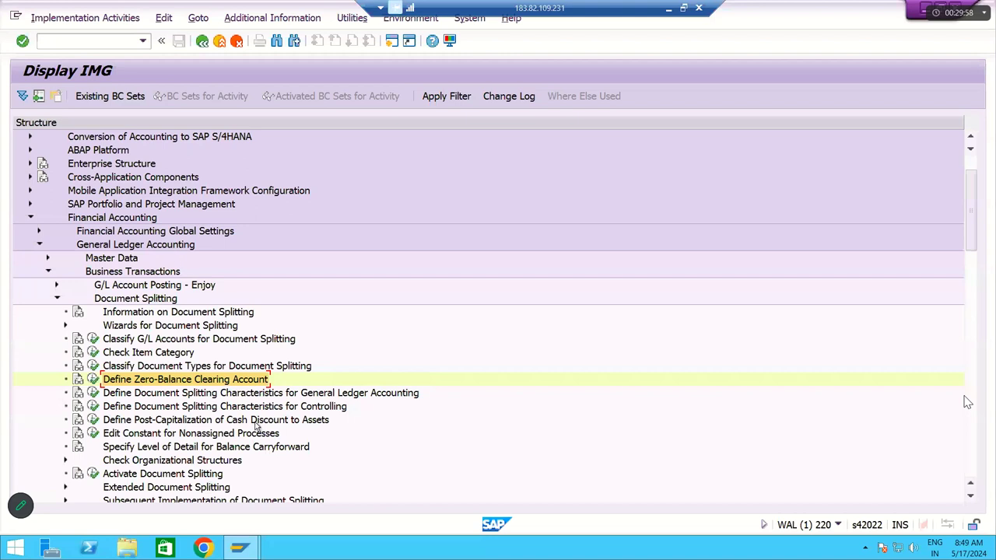
click(185, 408)
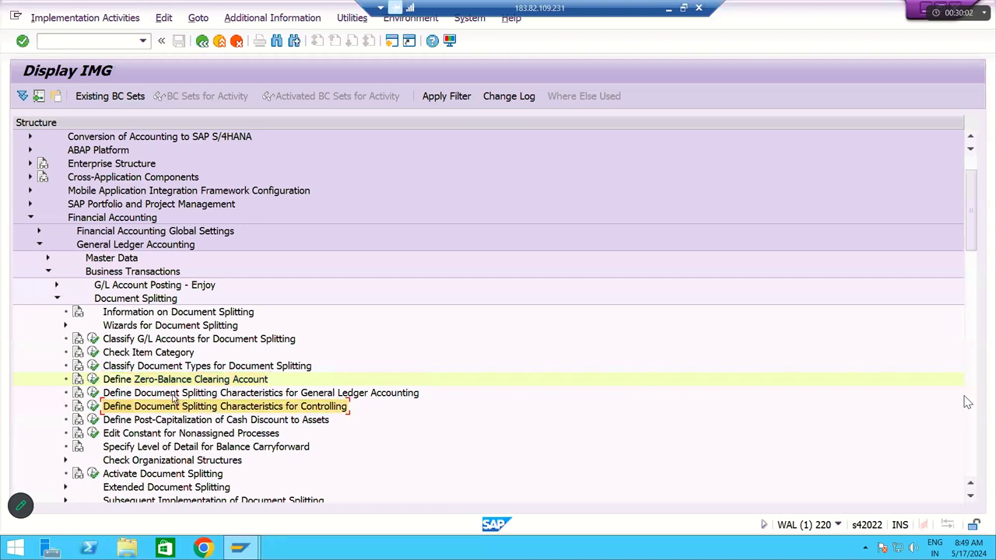
click(187, 396)
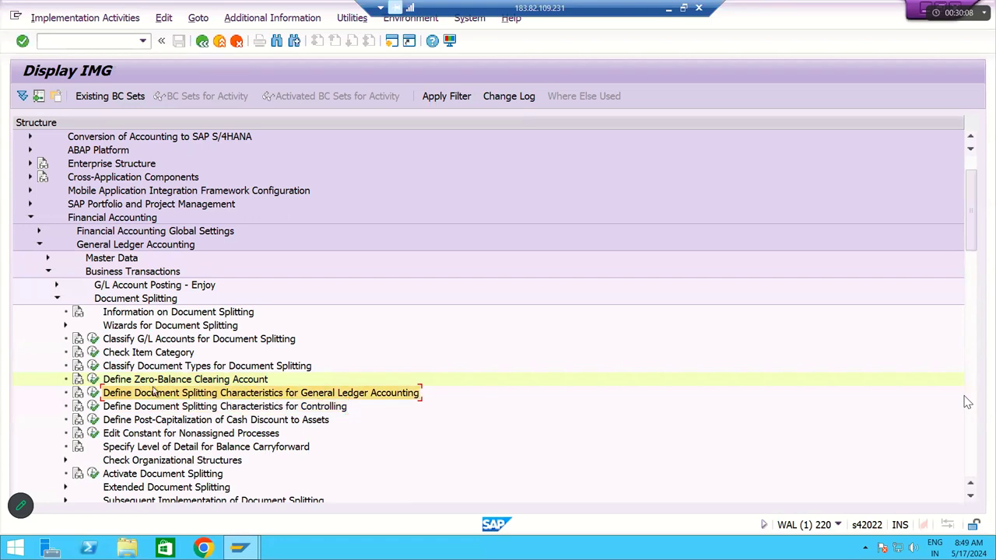
click(93, 394)
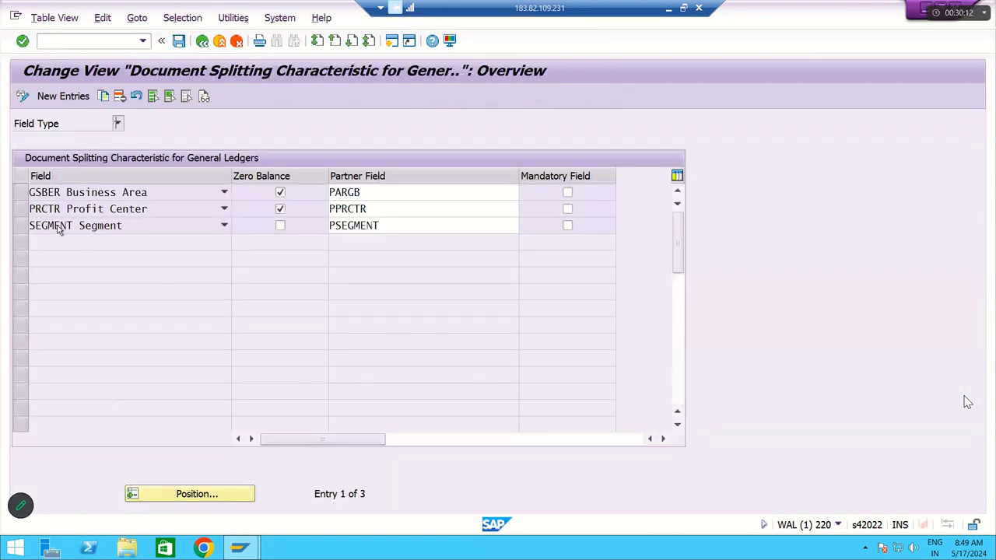
click(24, 196)
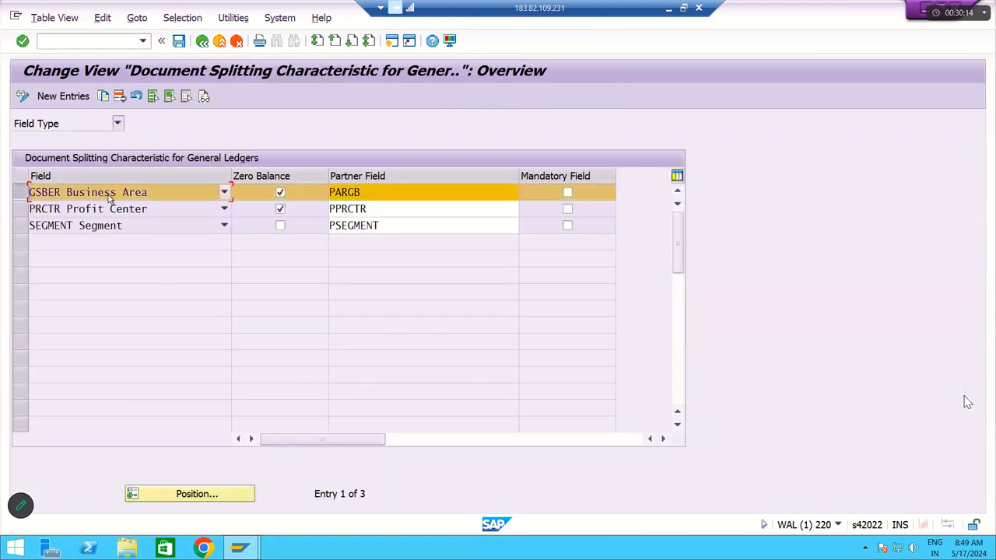
- Select the Business Area, Profit Center and Segment entries and review them as the General Ledger document splitting characteristics
click(22, 209)
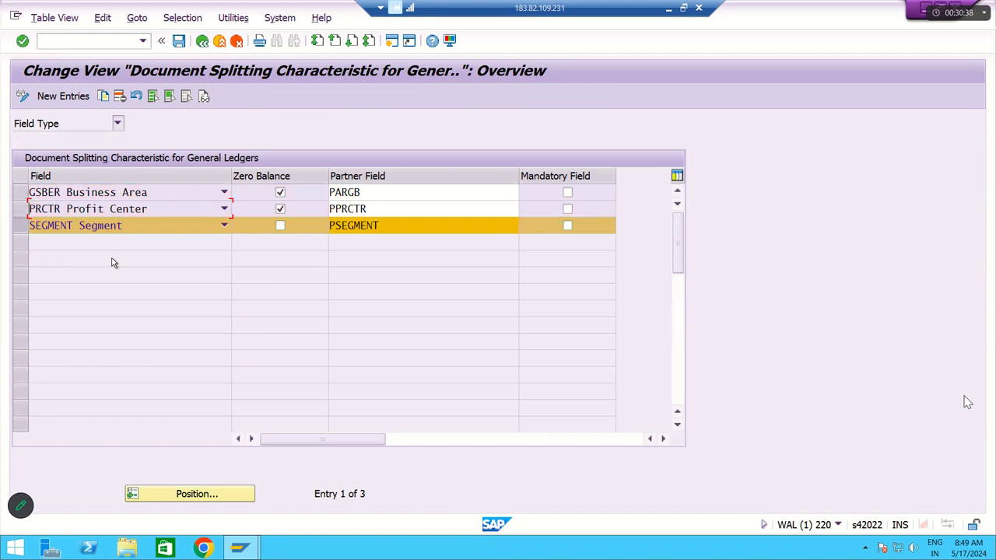
click(31, 231)
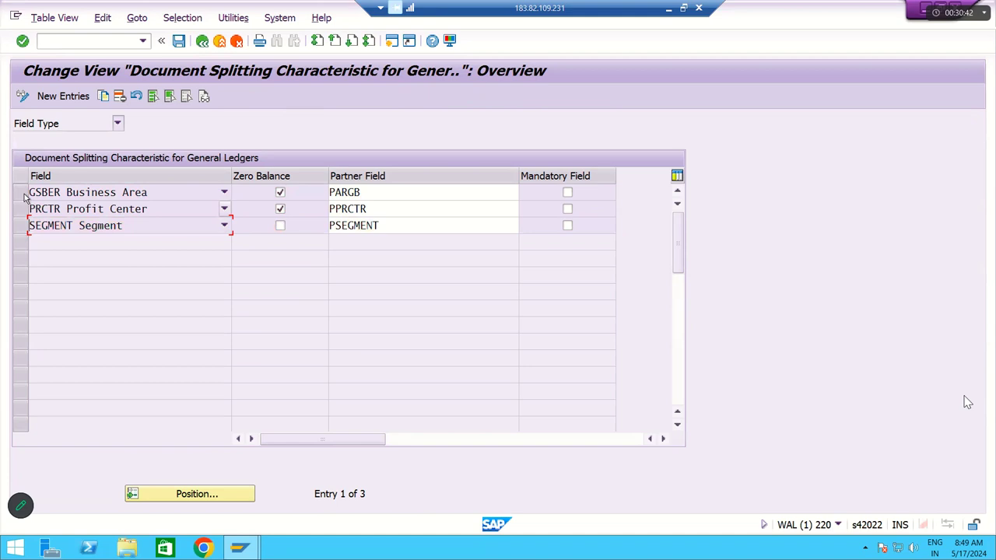
click(21, 195)
click(21, 210)
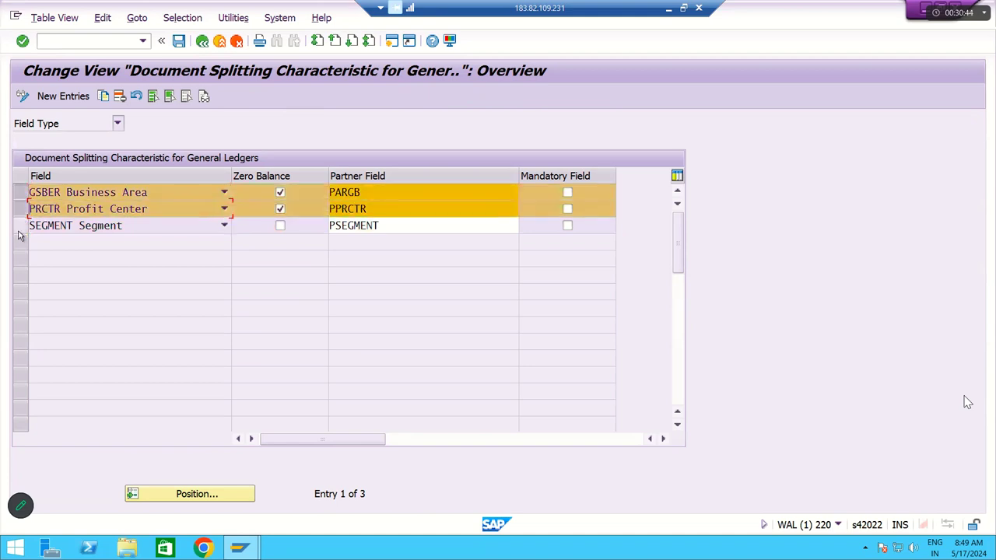
click(21, 227)
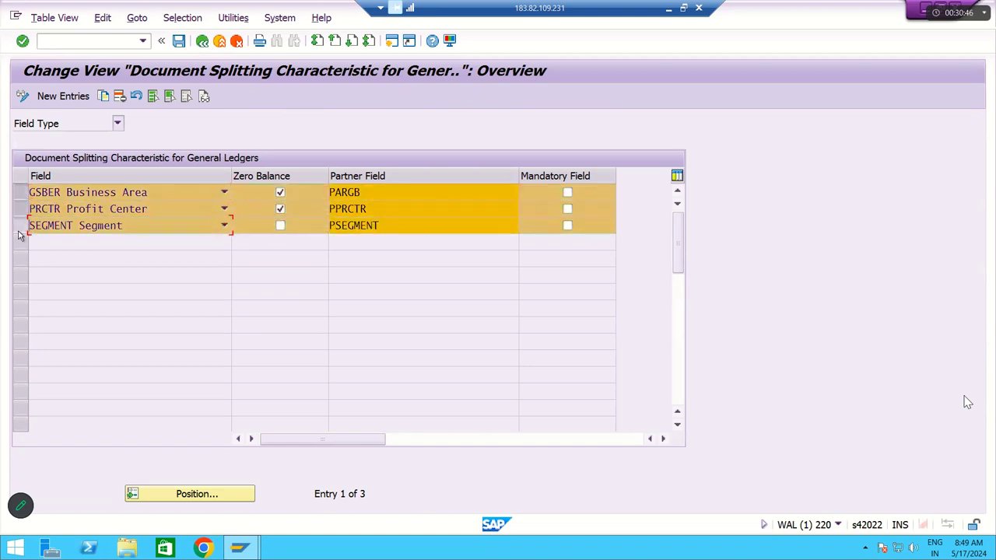
click(81, 99)
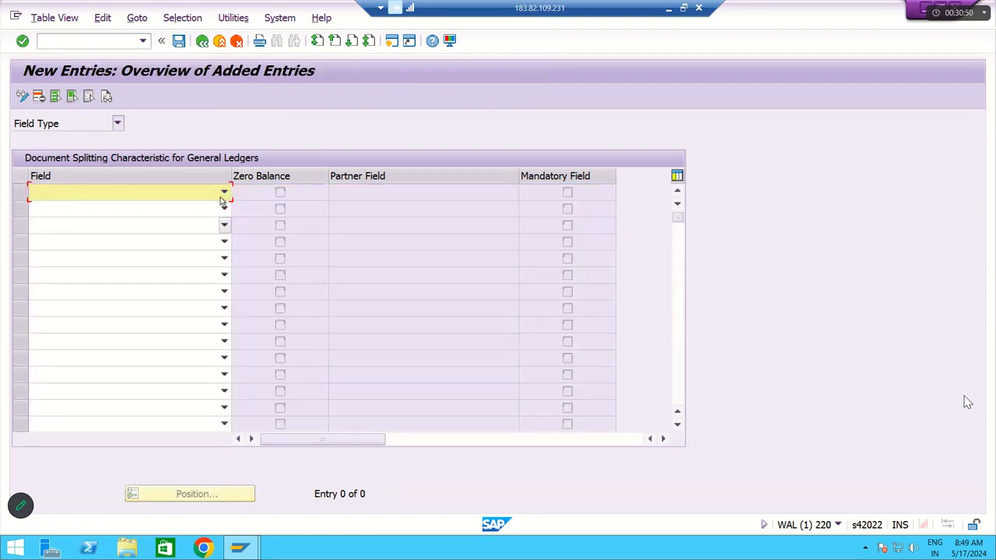
click(225, 192)
click(195, 207)
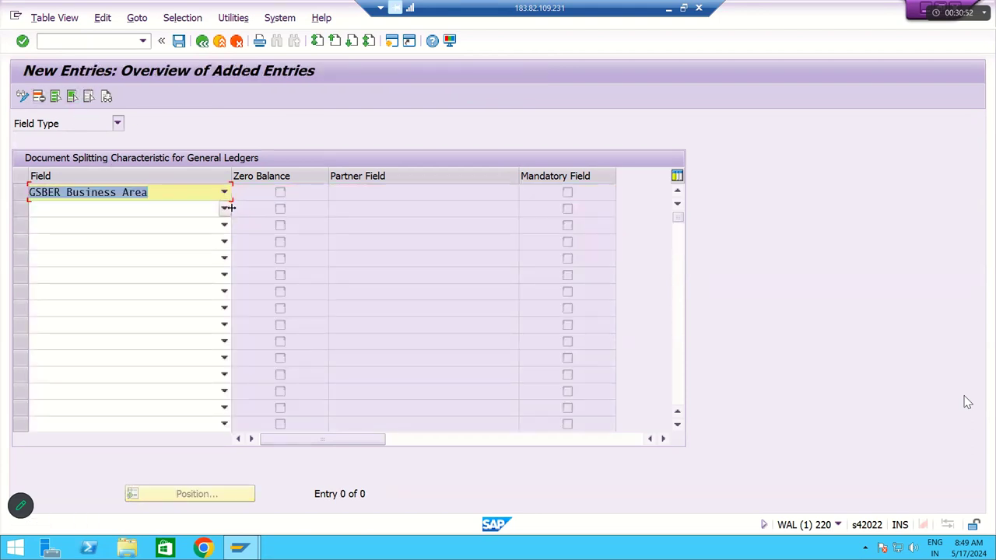
click(224, 209)
click(193, 238)
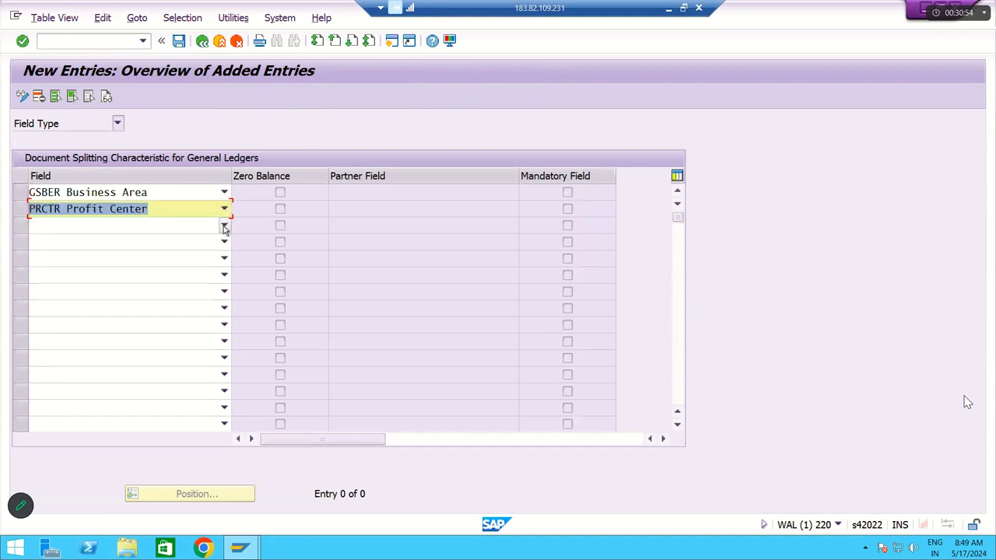
click(224, 225)
click(196, 266)
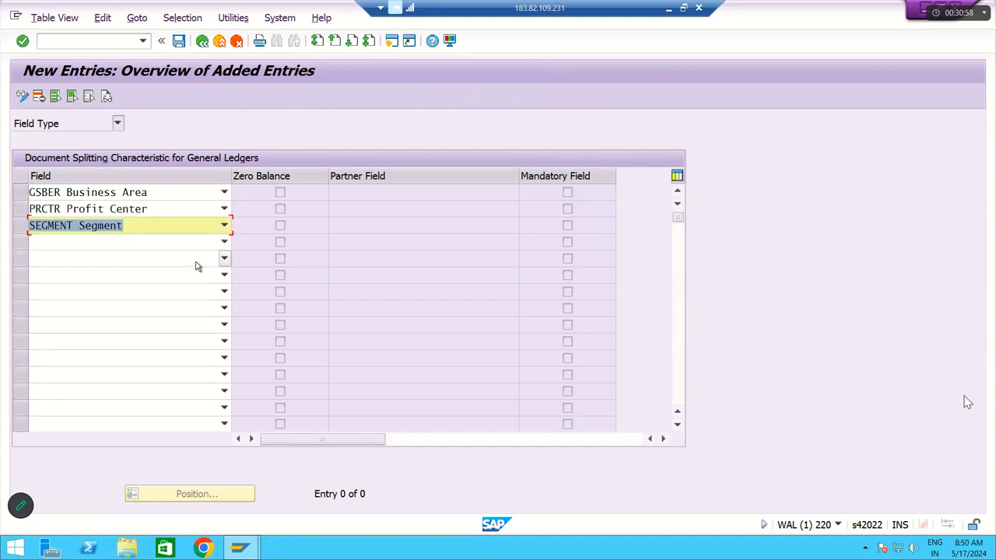
click(237, 42)
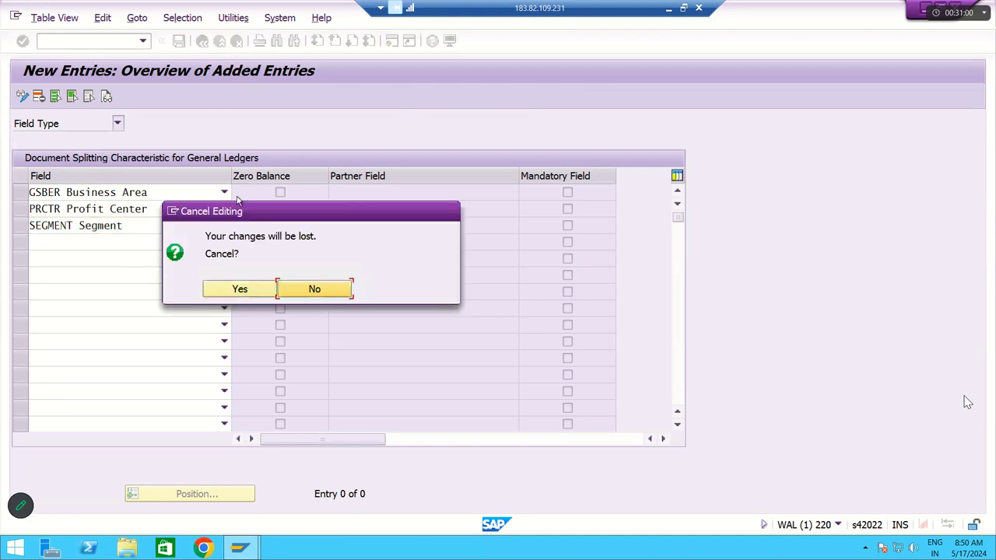
click(239, 290)
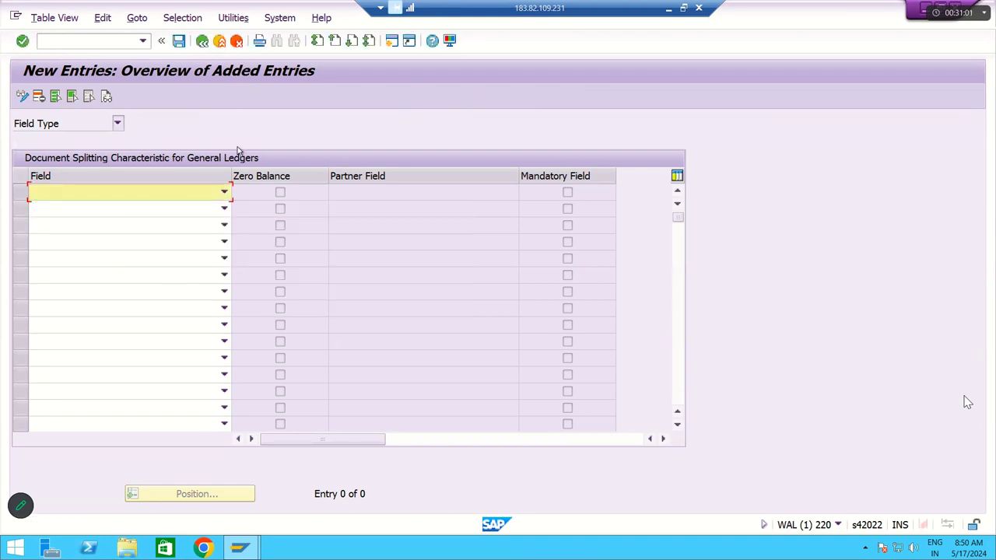
click(202, 43)
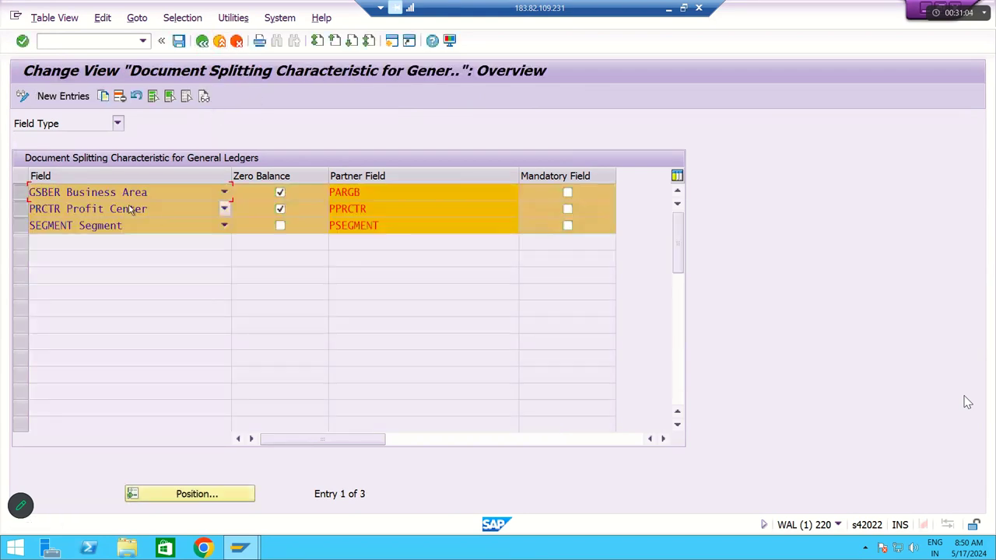
click(203, 42)
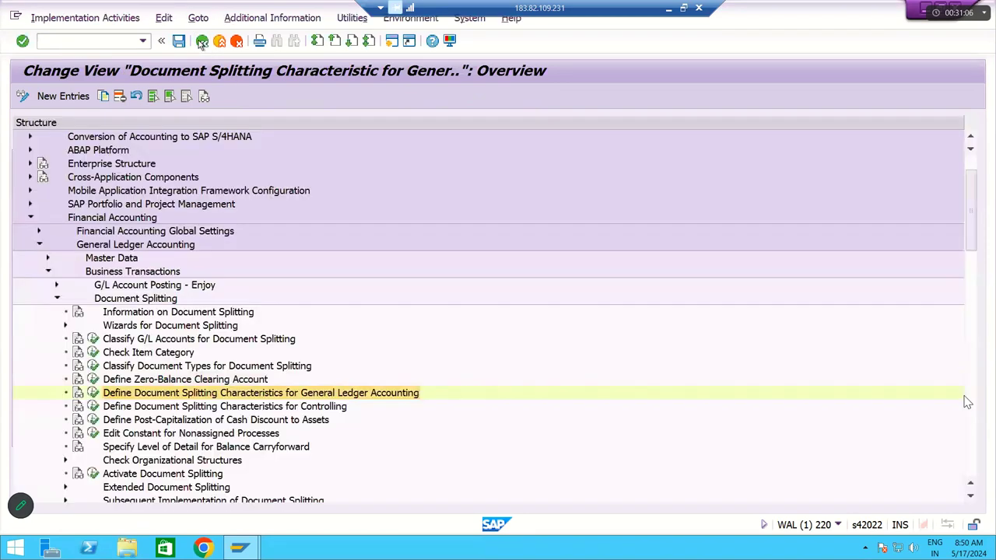
- Reopen Define Document Splitting Characteristics for General Ledger Accounting and select the Business Area, Profit Center and Segment entries
click(93, 394)
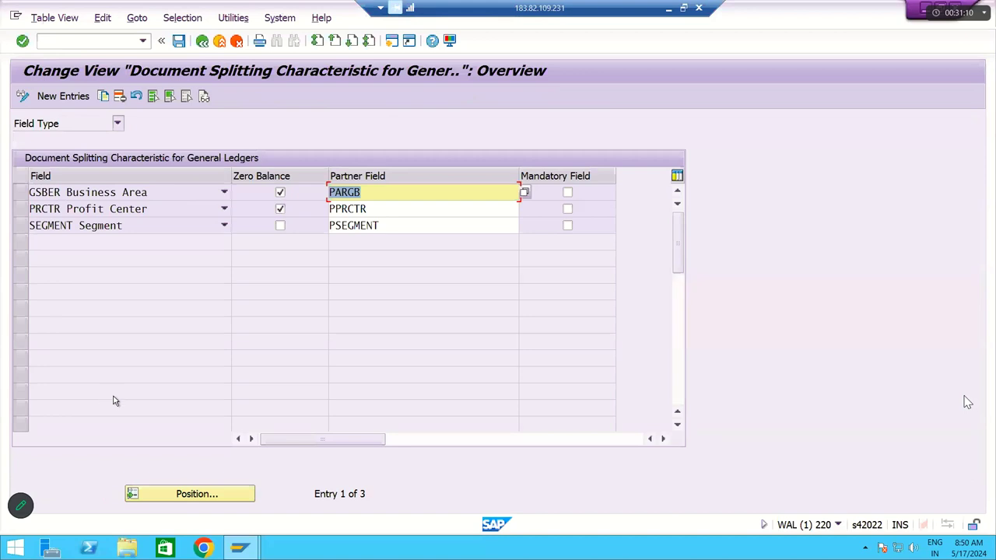
drag(21, 193, 21, 229)
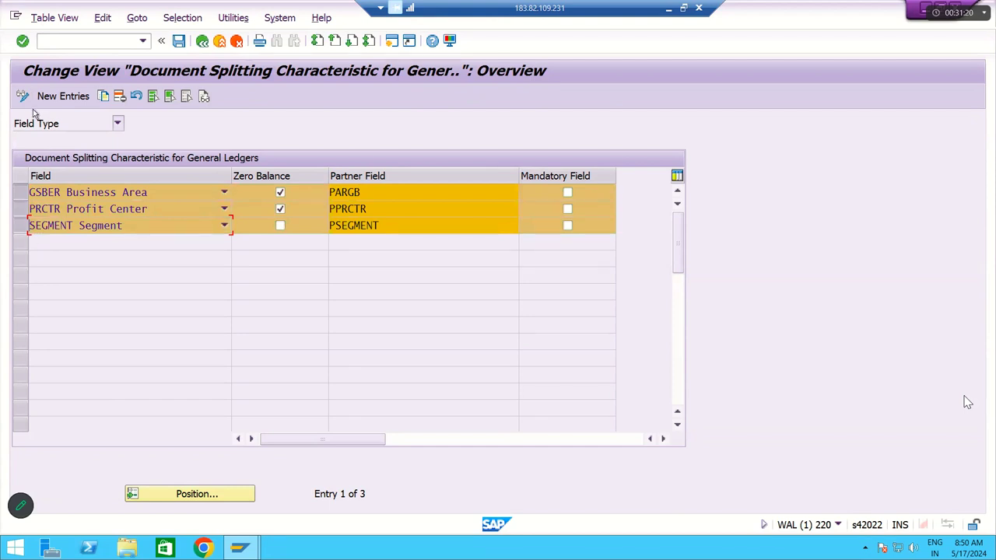
click(59, 99)
click(224, 192)
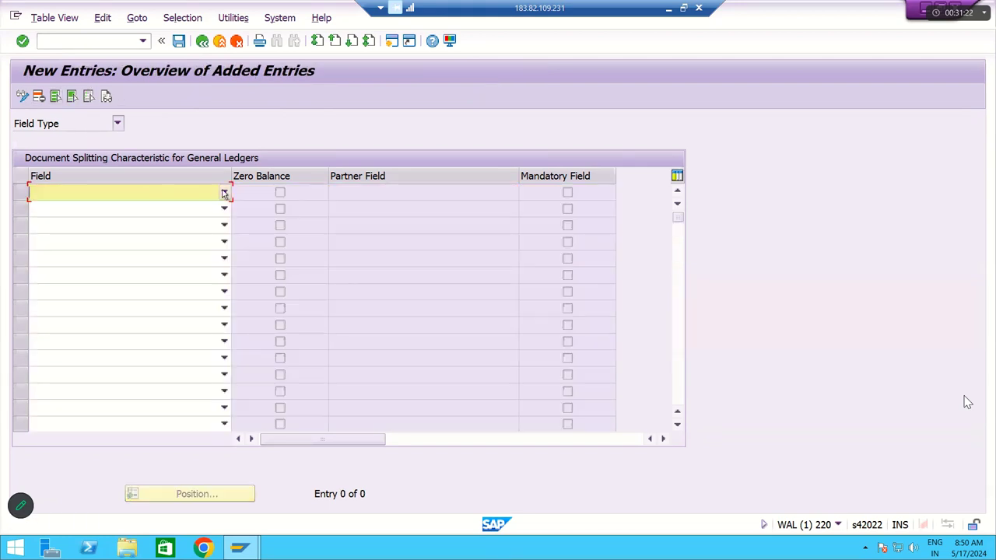
click(178, 207)
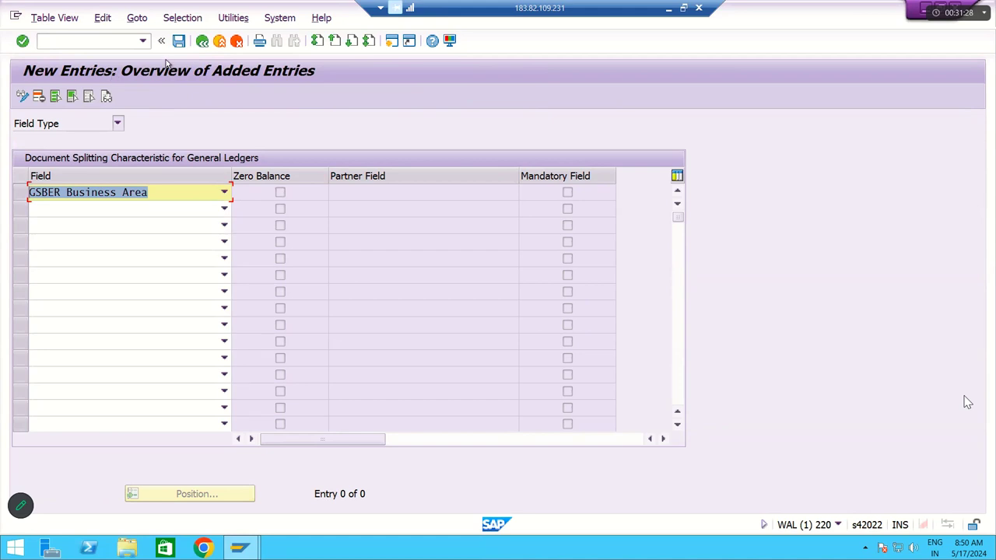
click(221, 45)
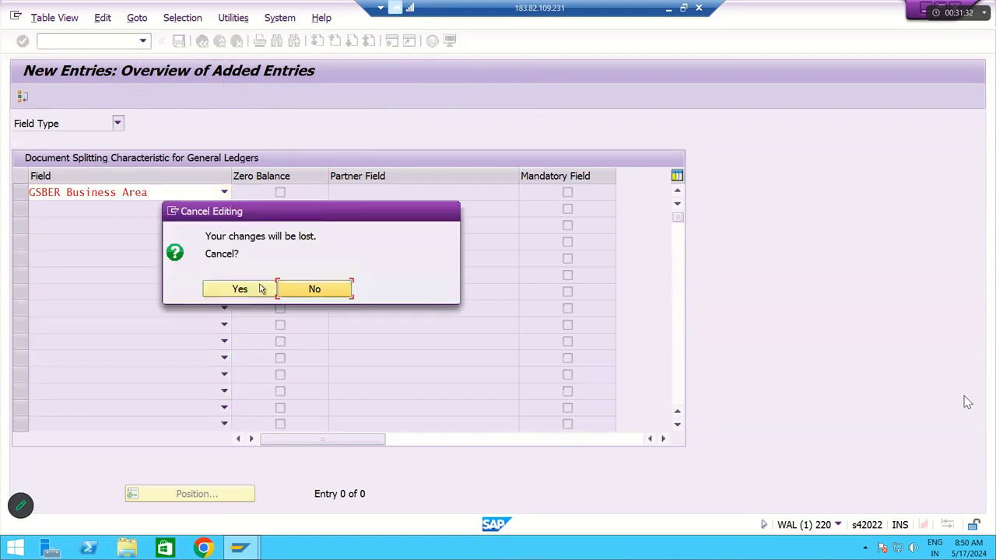
click(257, 287)
click(204, 41)
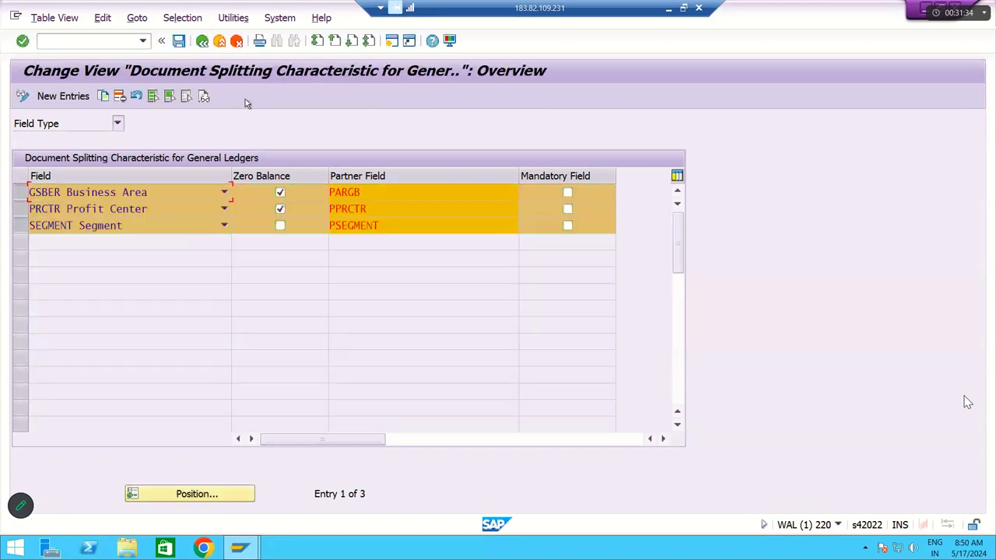
- Save the document splitting characteristics for General Ledger Accounting
click(179, 42)
click(179, 42)
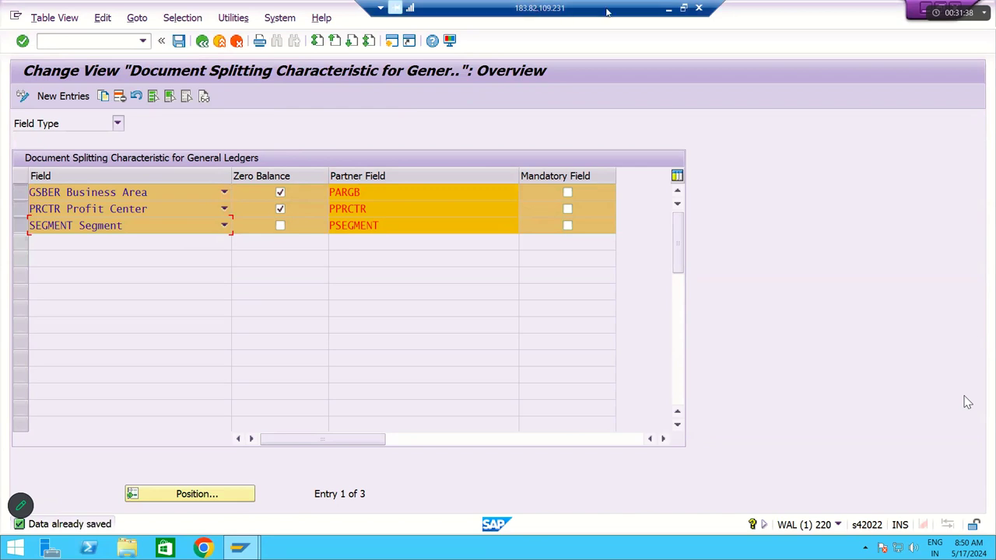
- Switch to the Excel notes and review item 5, Define Document Splitting Characteristics for Controlling, together with its SPRO path
click(672, 9)
scroll(77, 260, down, 1)
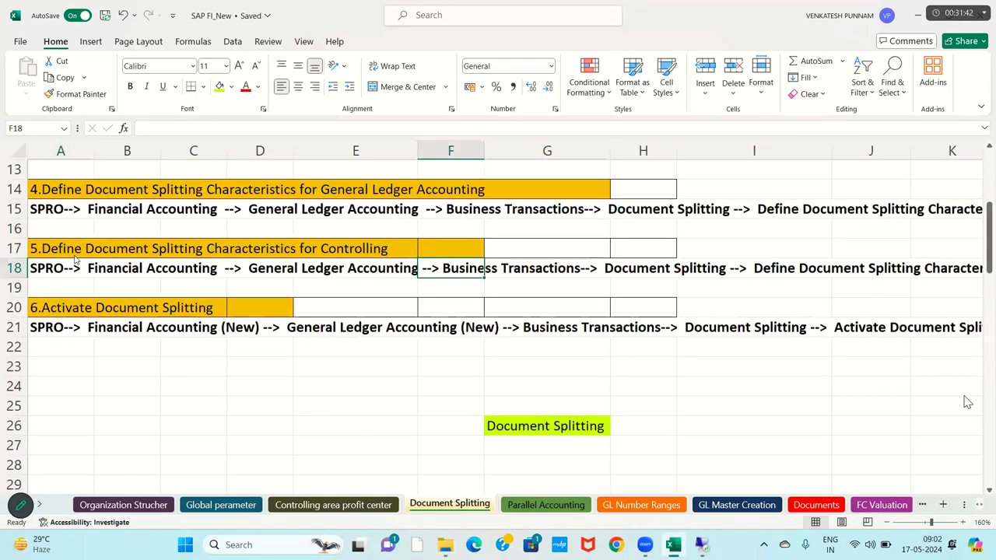
drag(76, 259, 442, 239)
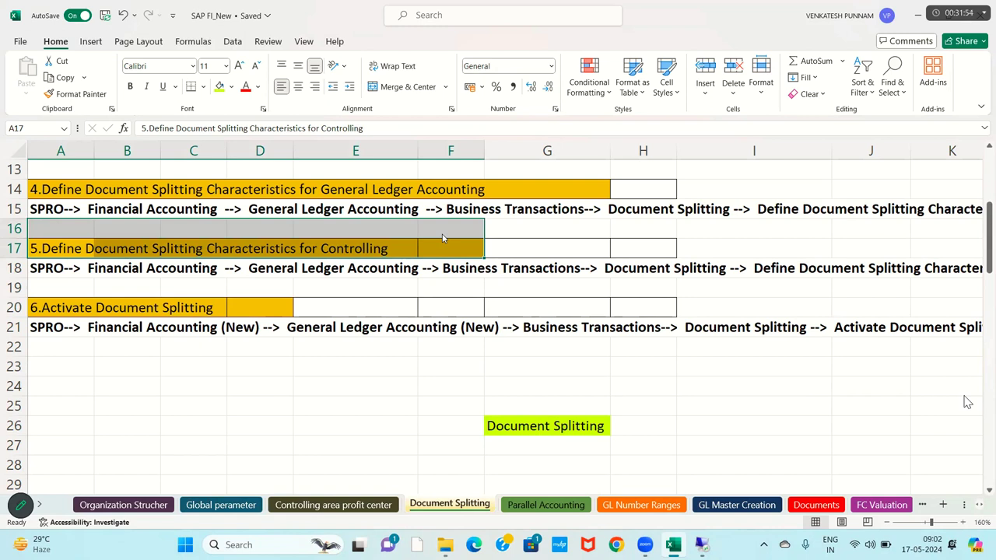
click(77, 288)
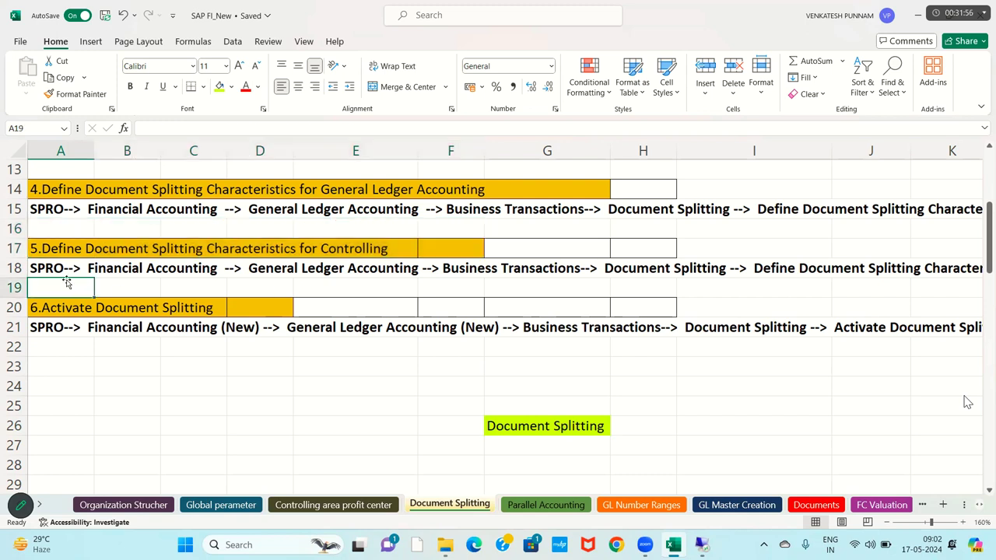
drag(59, 250, 545, 268)
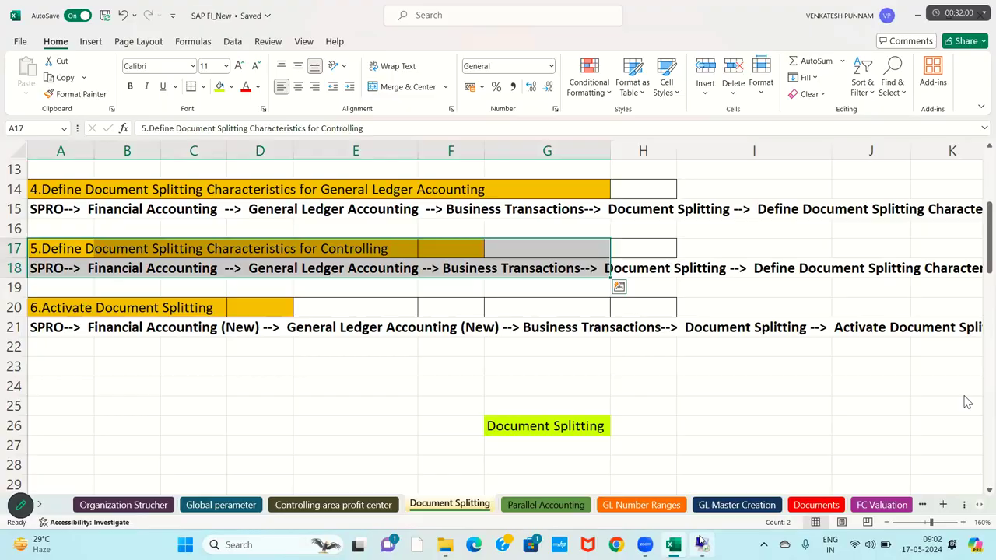
- Switch back to SAP, return to the implementation guide and execute Define Document Splitting Characteristics for Controlling
click(700, 543)
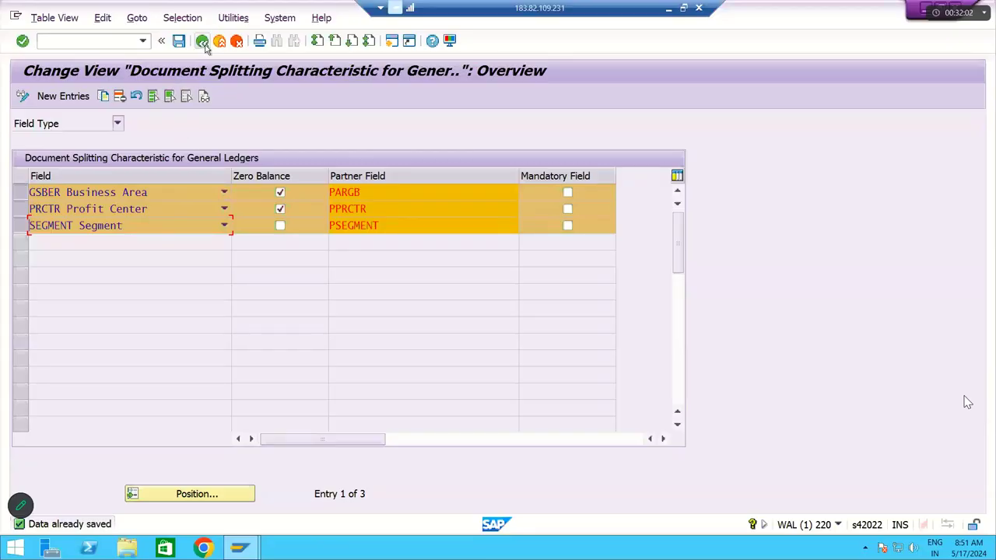
click(204, 43)
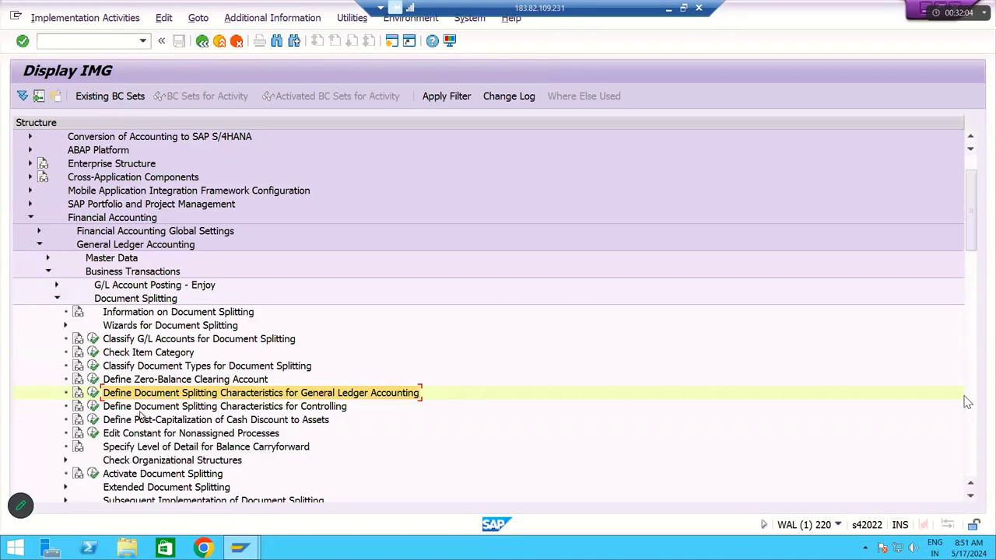
click(131, 411)
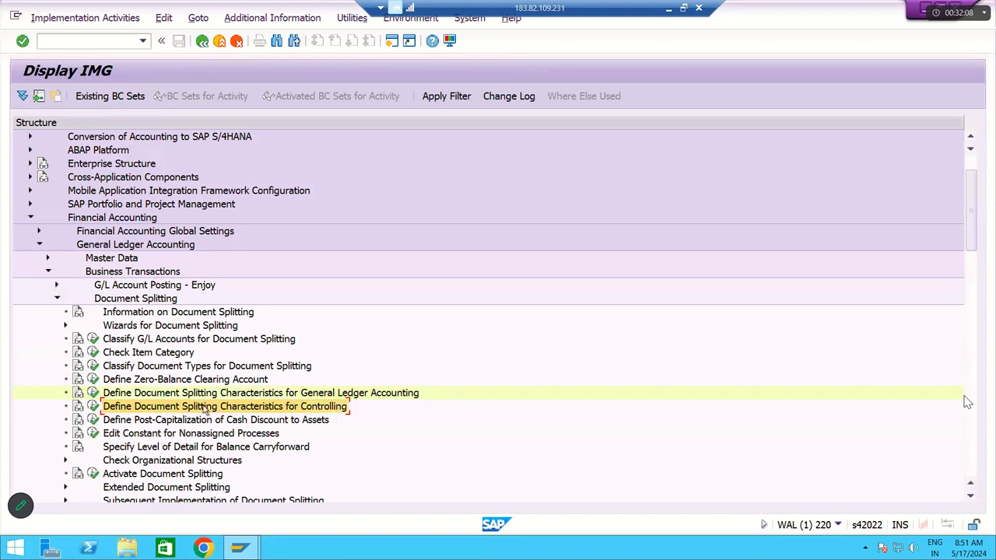
click(93, 407)
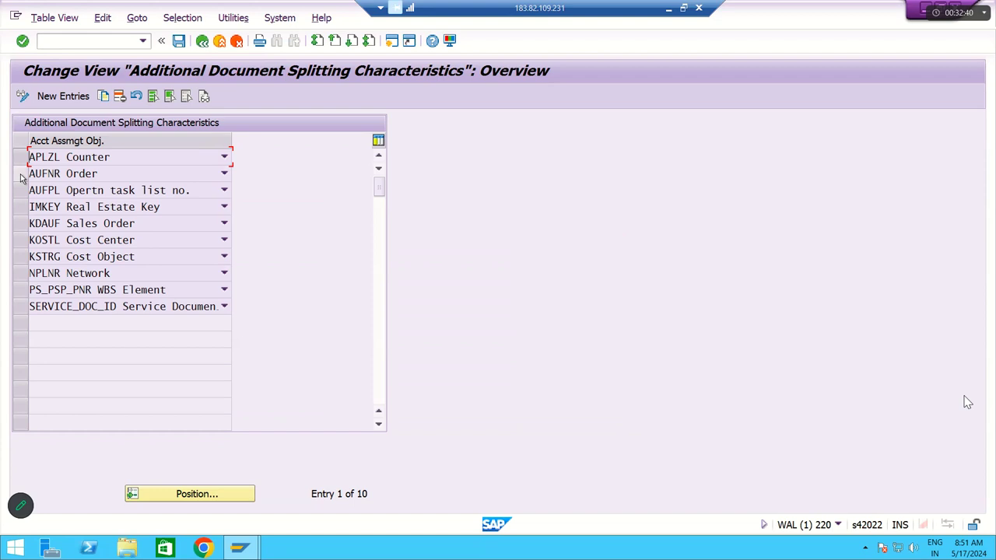
- Examine the KOSTL Cost Center and KSTRG Cost Object account assignment objects, and return to the implementation guide
click(19, 241)
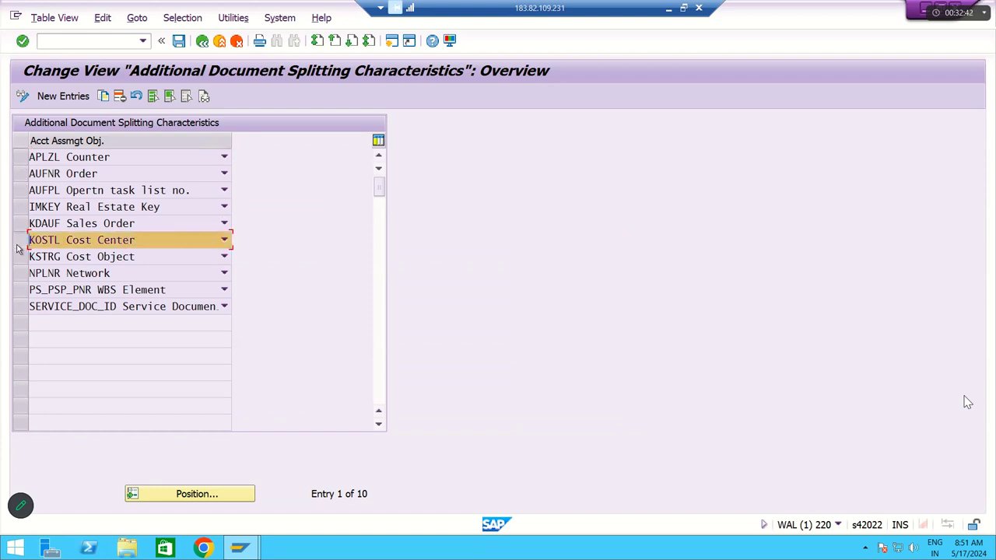
click(18, 256)
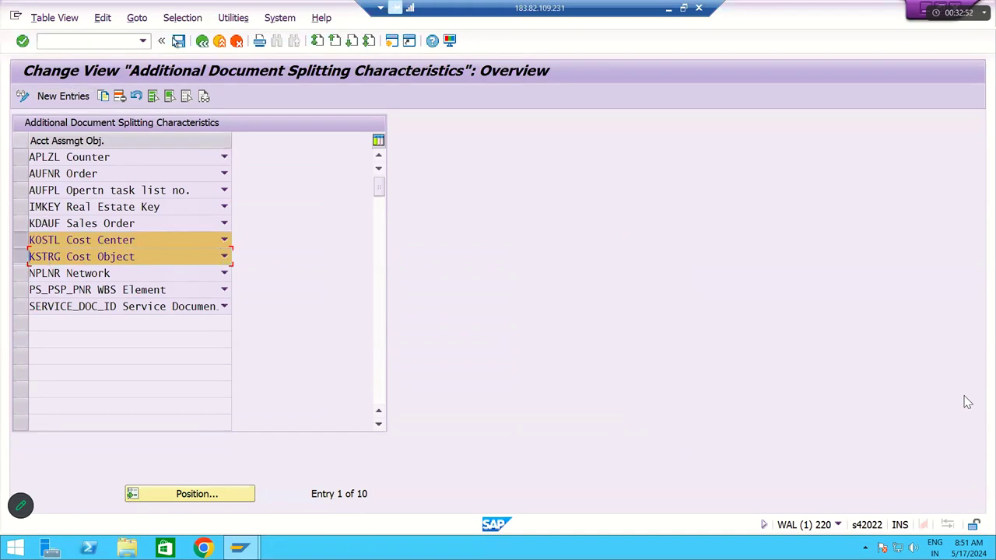
click(23, 240)
click(203, 43)
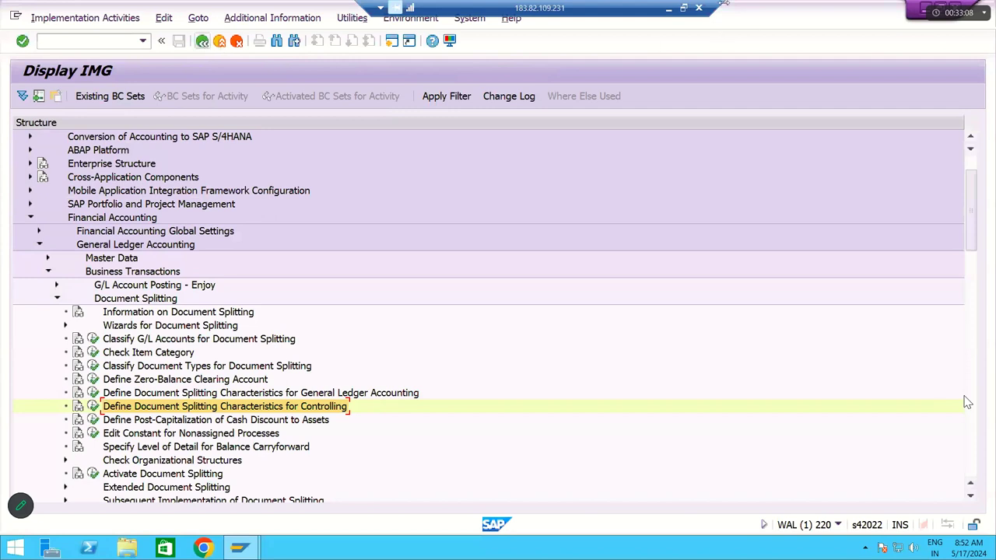
- Switch to the Excel notes and review item 6, Activate Document Splitting
key(alt+Tab)
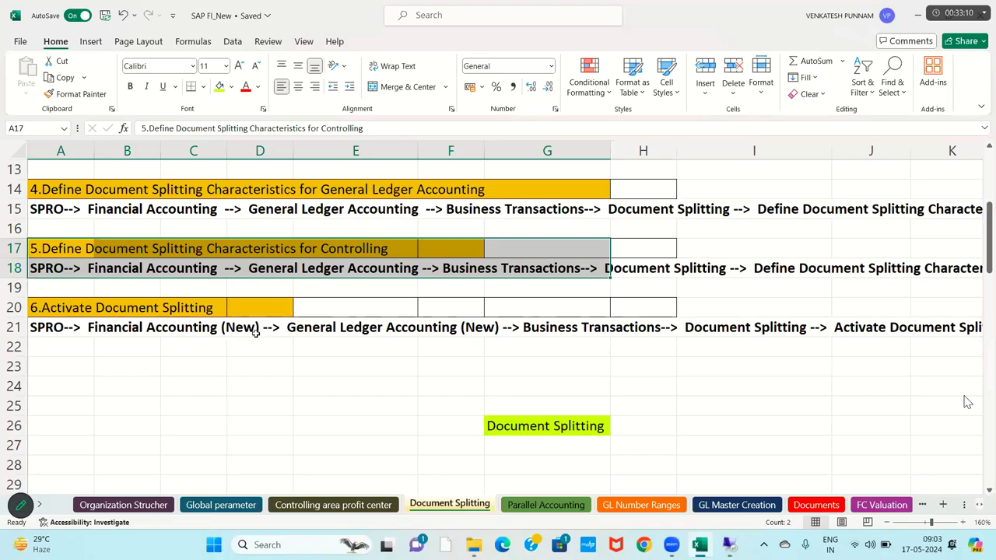
click(63, 311)
drag(63, 311, 703, 295)
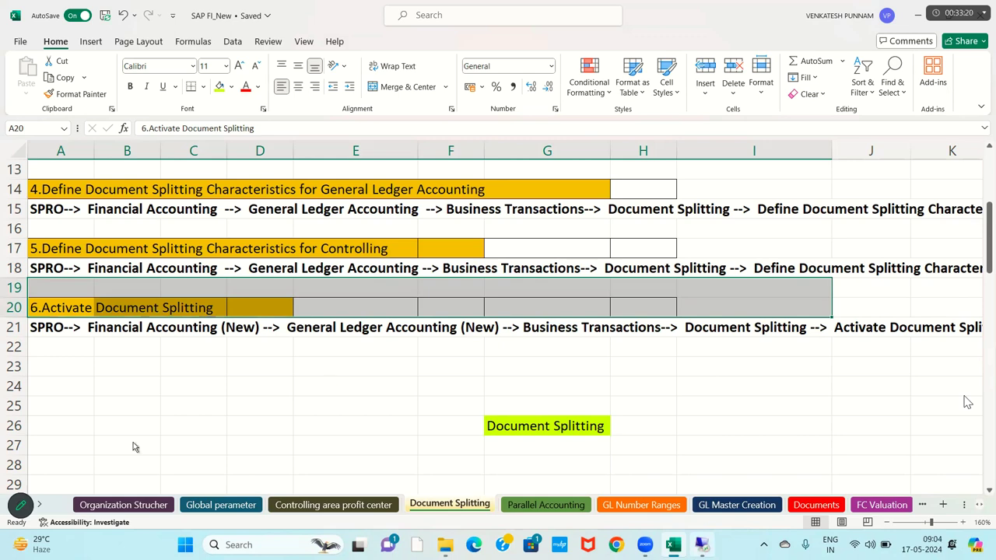
- Switch back to SAP and execute Activate Document Splitting under the Document Splitting node
key(alt+Tab)
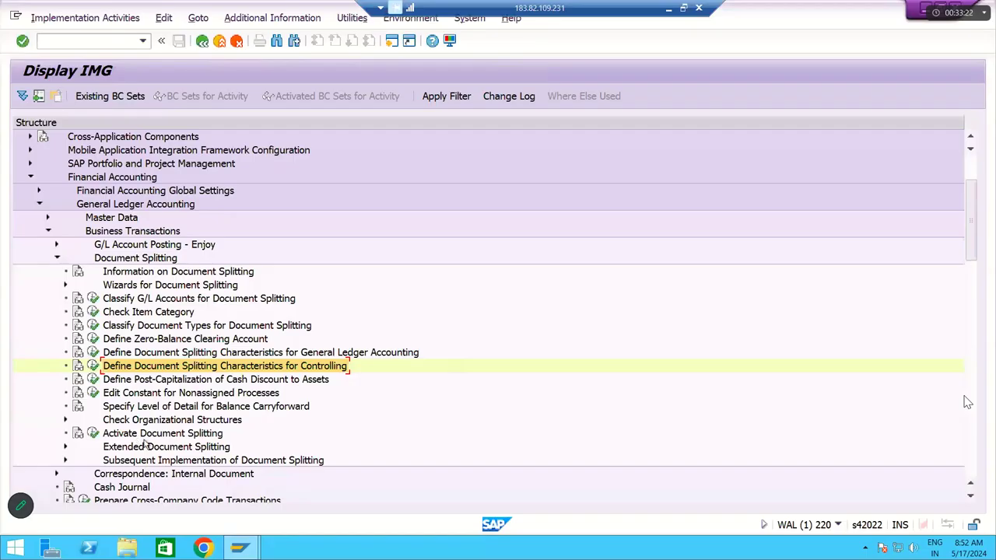
click(134, 435)
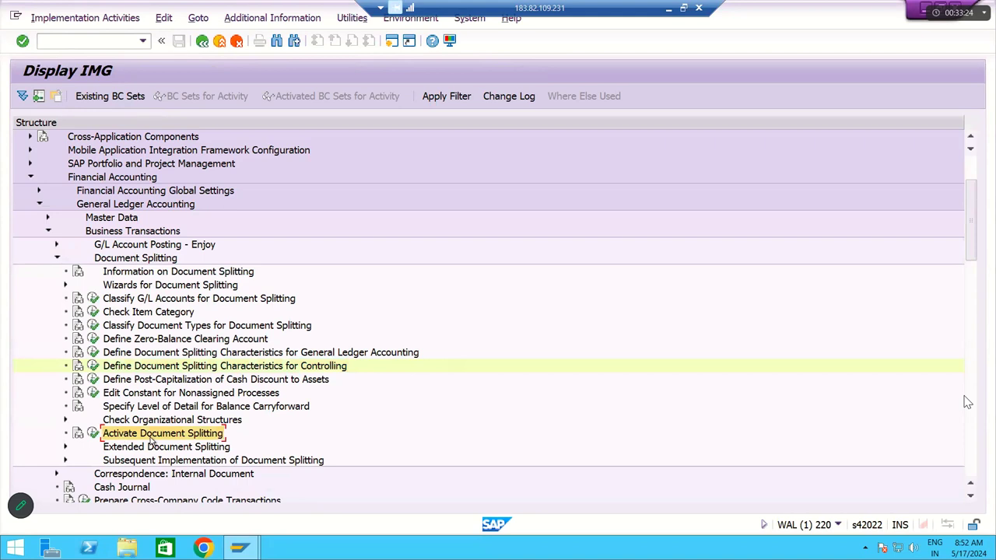
click(94, 434)
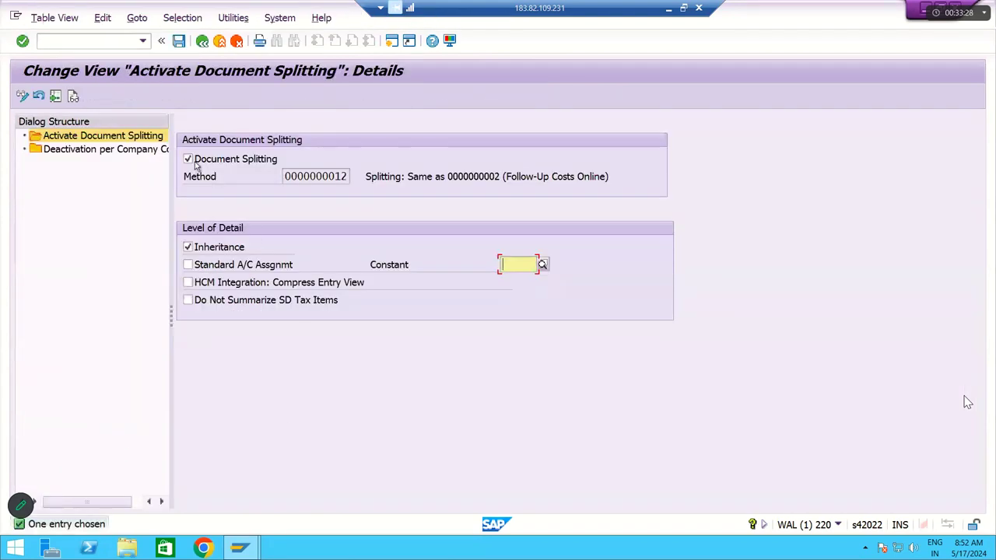
- Toggle the Document Splitting activation off and back on, and save the setting with document splitting active
click(188, 159)
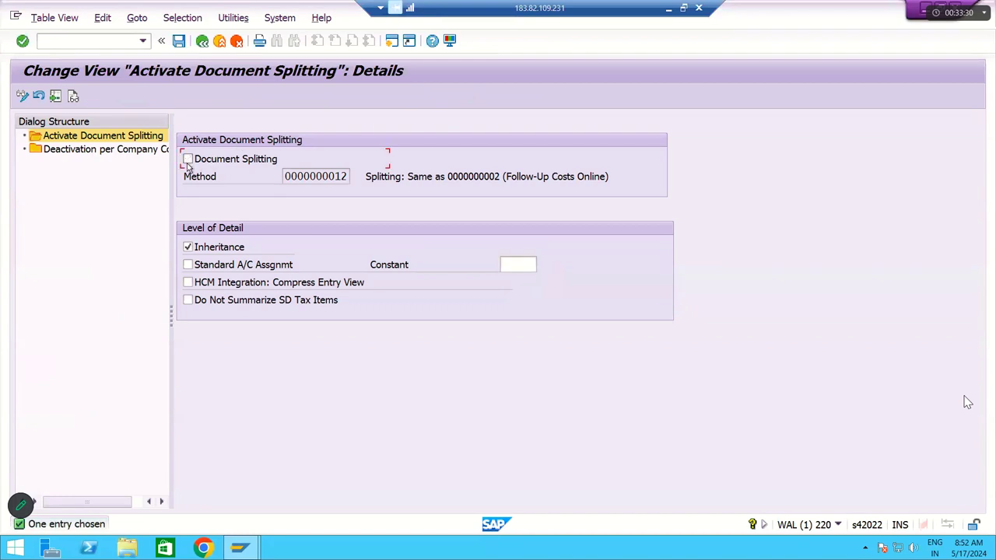
click(187, 161)
click(179, 41)
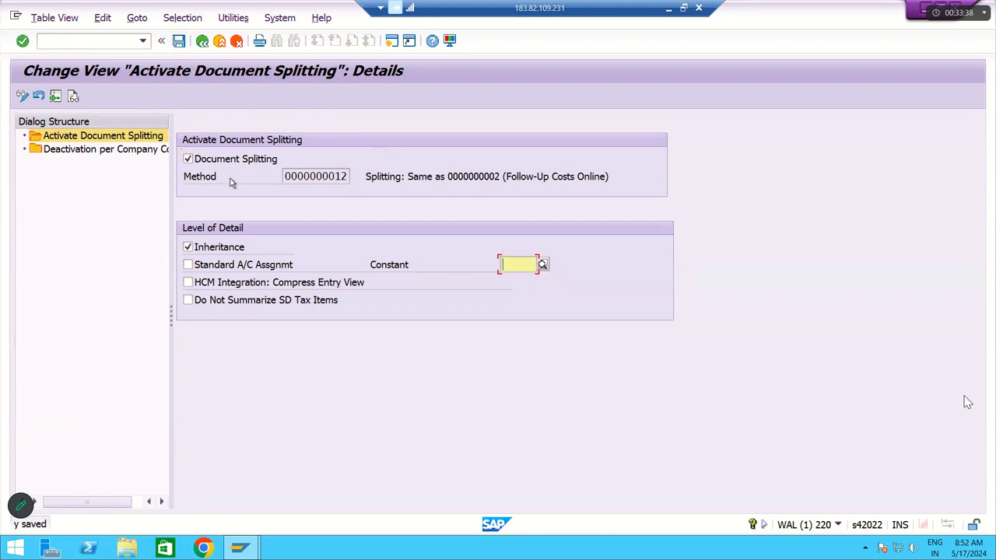
click(189, 162)
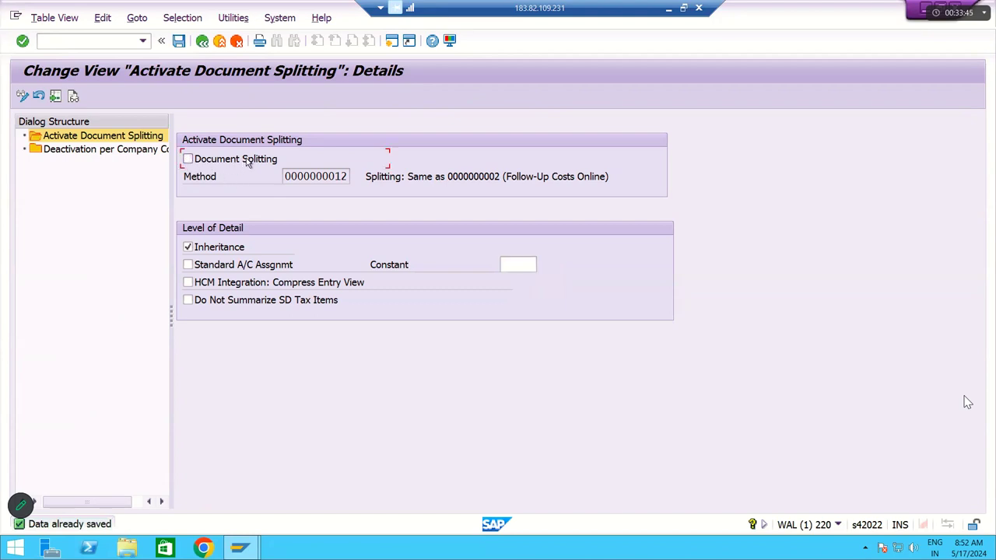
click(189, 161)
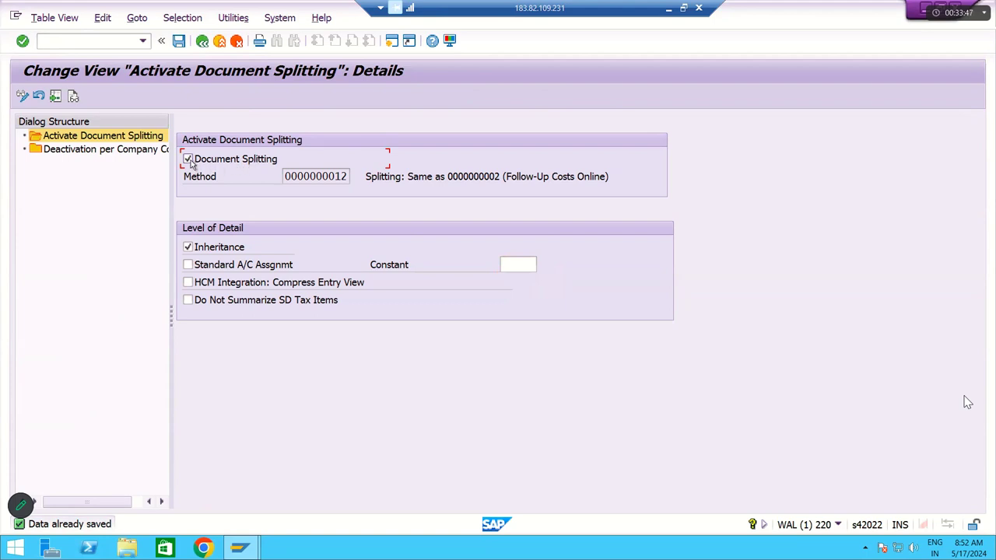
click(179, 40)
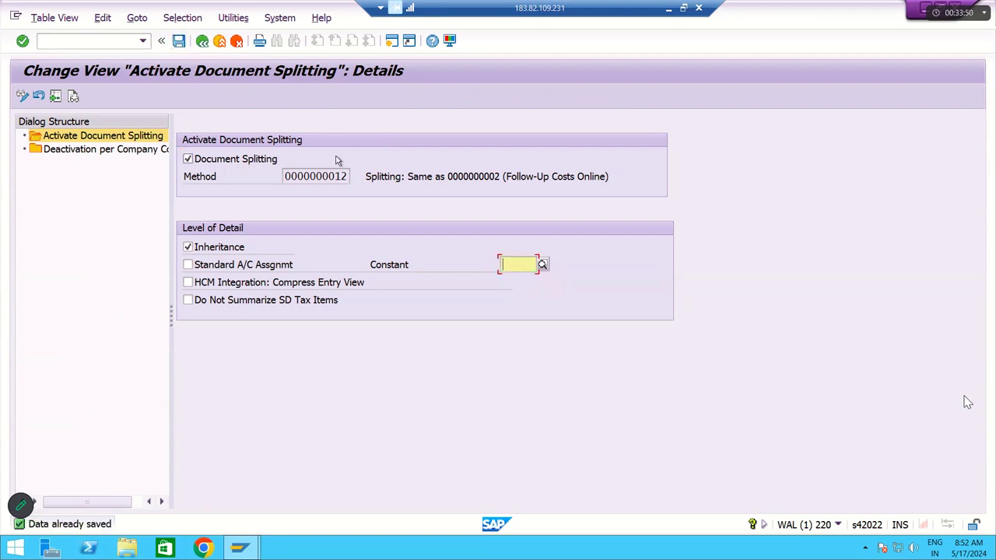
- Leave the Activate Document Splitting settings, return to SAP Easy Access and switch to the Excel notes
click(202, 42)
click(202, 41)
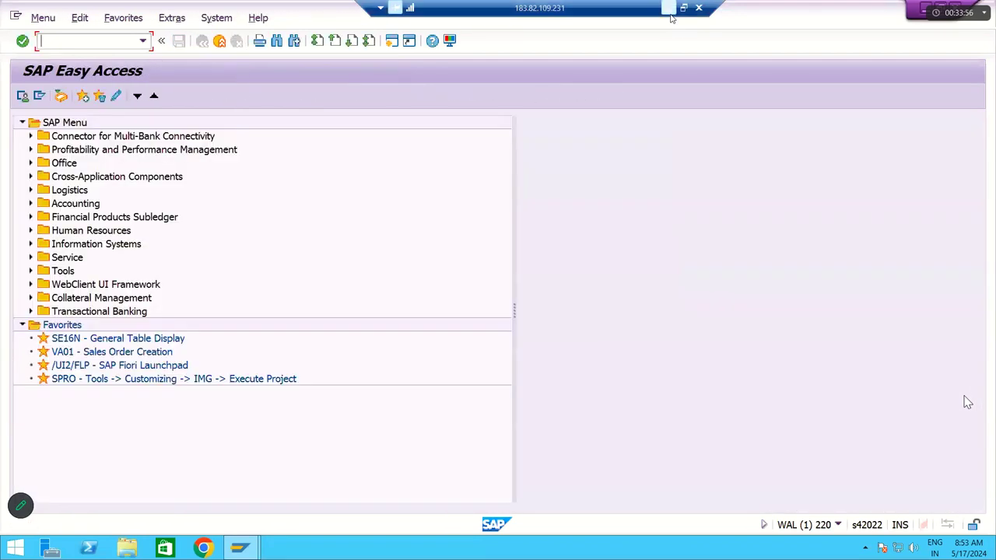
click(669, 8)
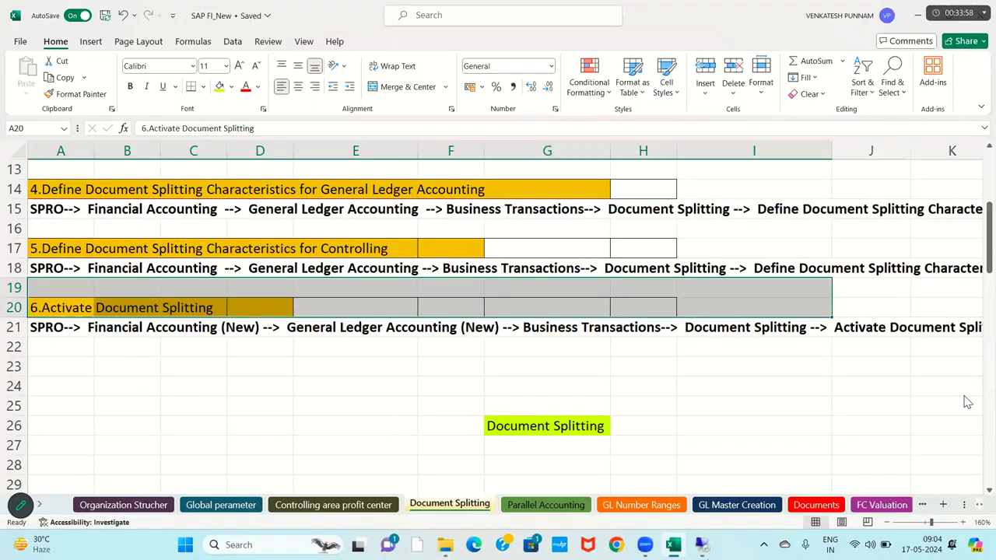
- Review the Document Splitting notes from item 6 back up to the start of the sheet
mouse_move(701, 545)
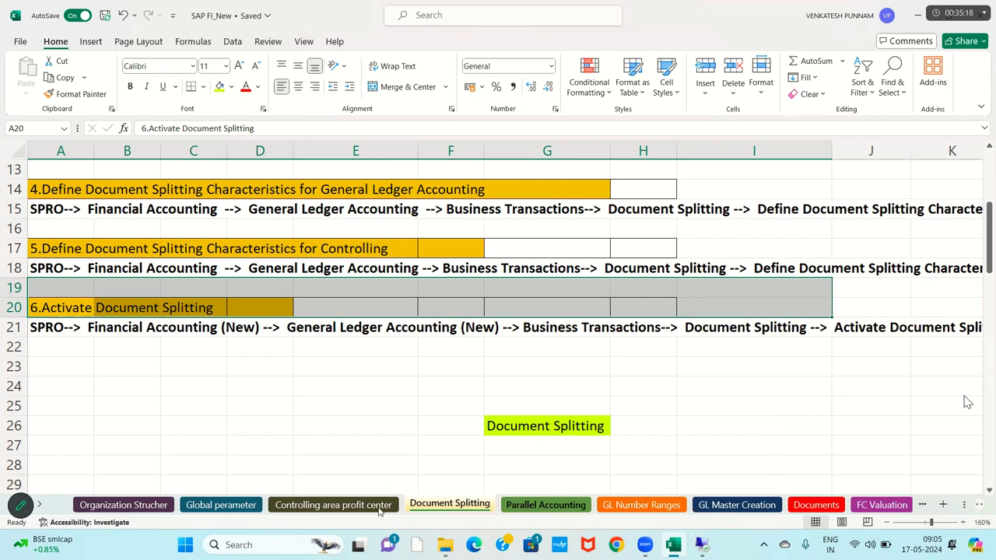
click(666, 342)
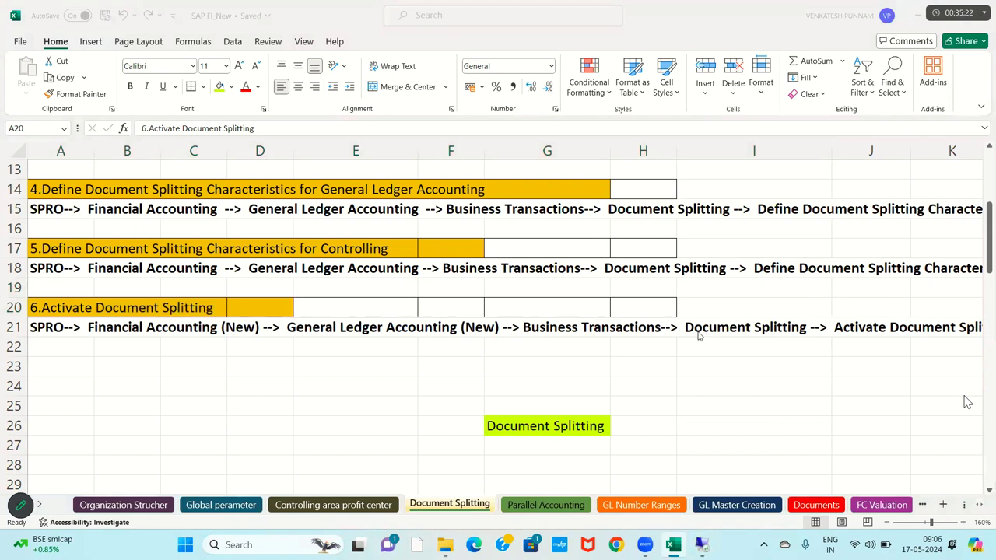
click(344, 332)
scroll(344, 330, up, 1)
scroll(344, 330, up, 3)
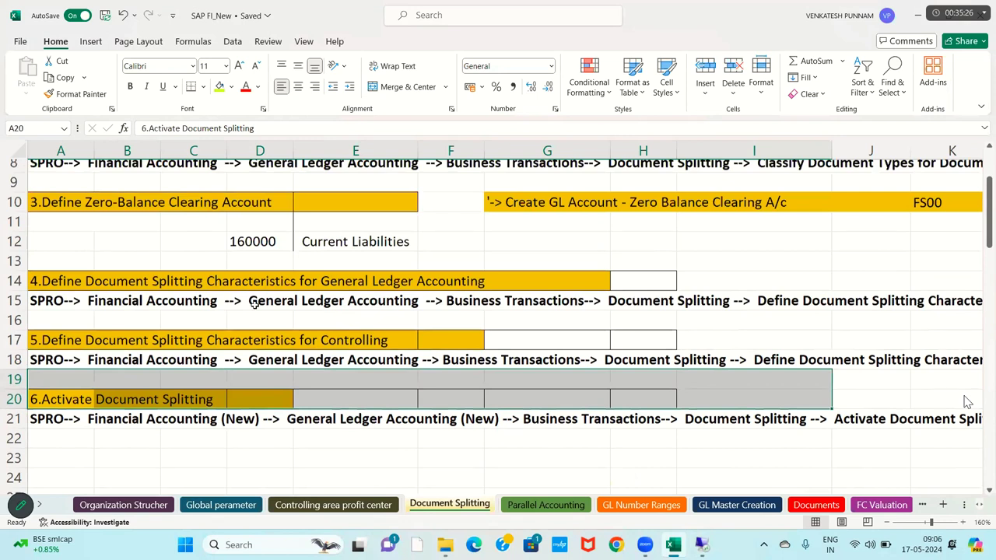
key(ctrl+Home)
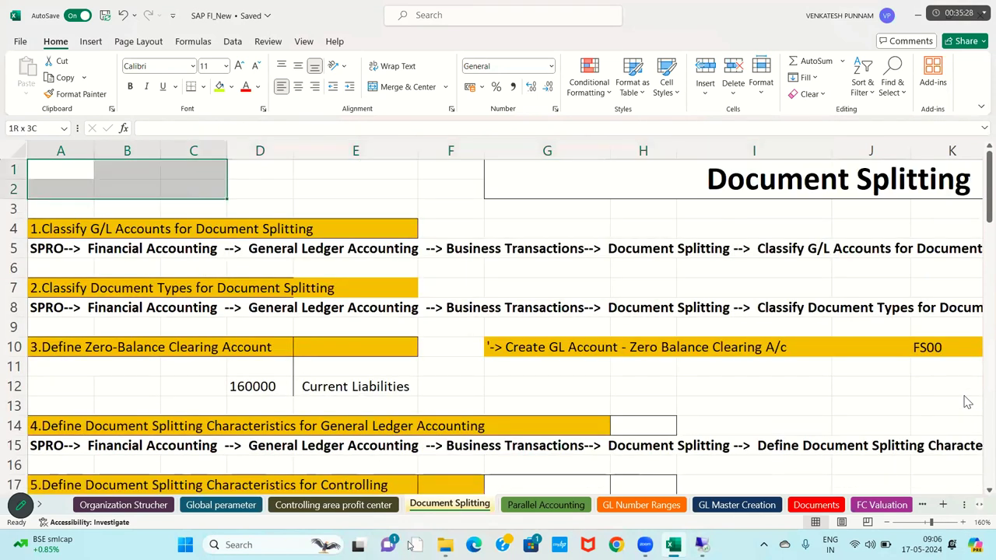
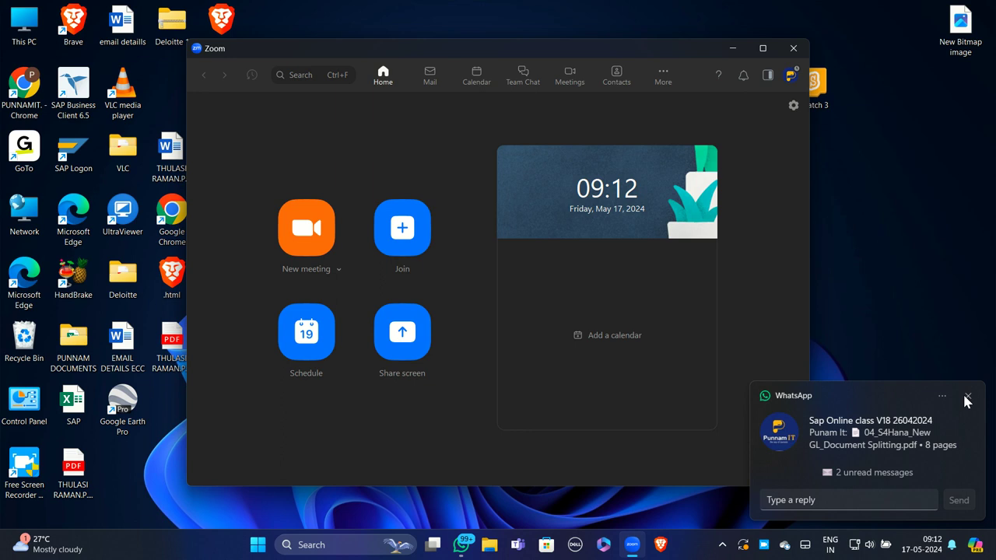
- Dismiss the WhatsApp message notification on the desktop
click(967, 398)
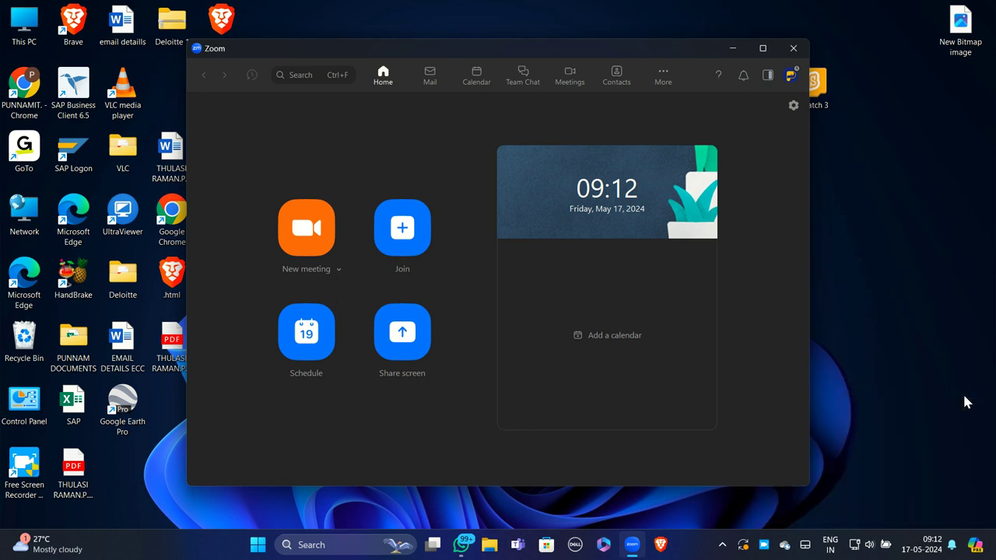